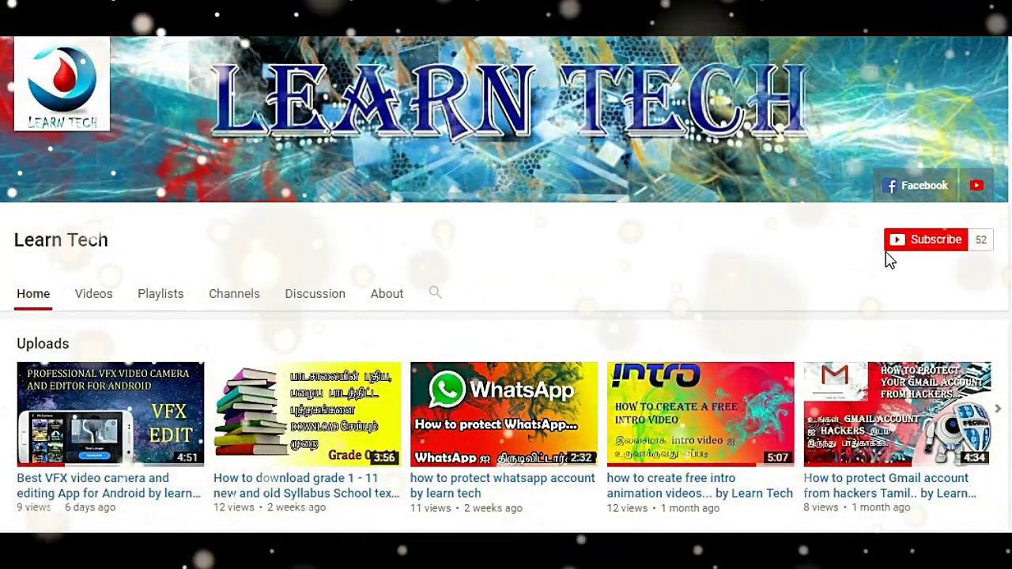
# Subscribe to the Learn Tech channel on YouTube
pyautogui.click(912, 252)
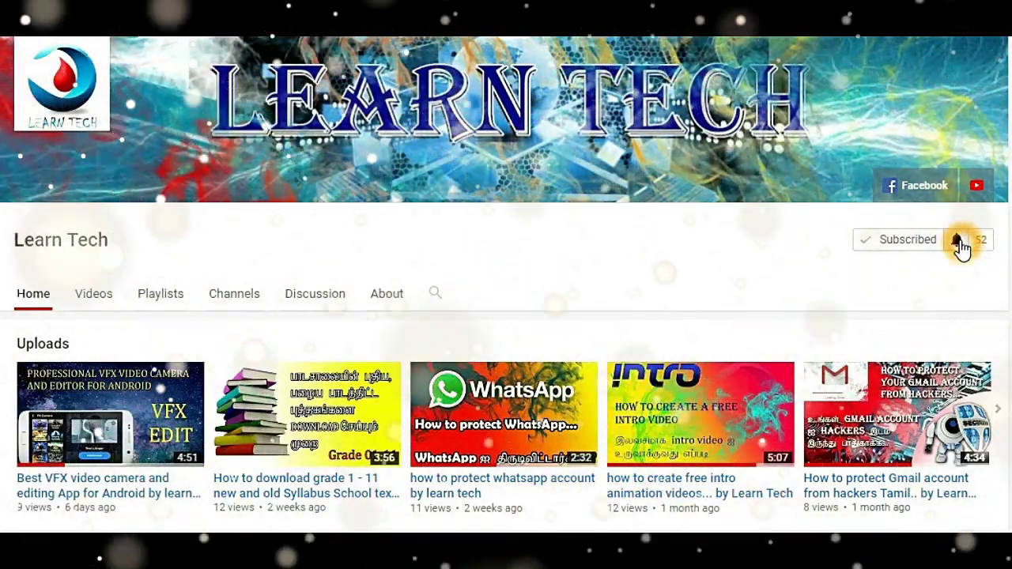
pyautogui.moveTo(419, 349)
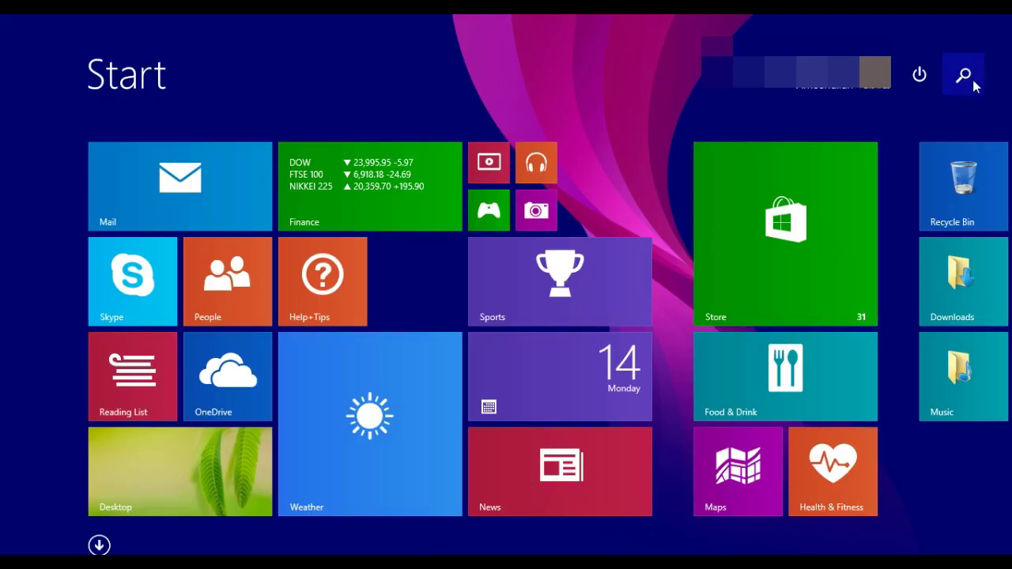
# Search the Windows 8 Start screen for 'word' and launch Word 2013
pyautogui.click(964, 76)
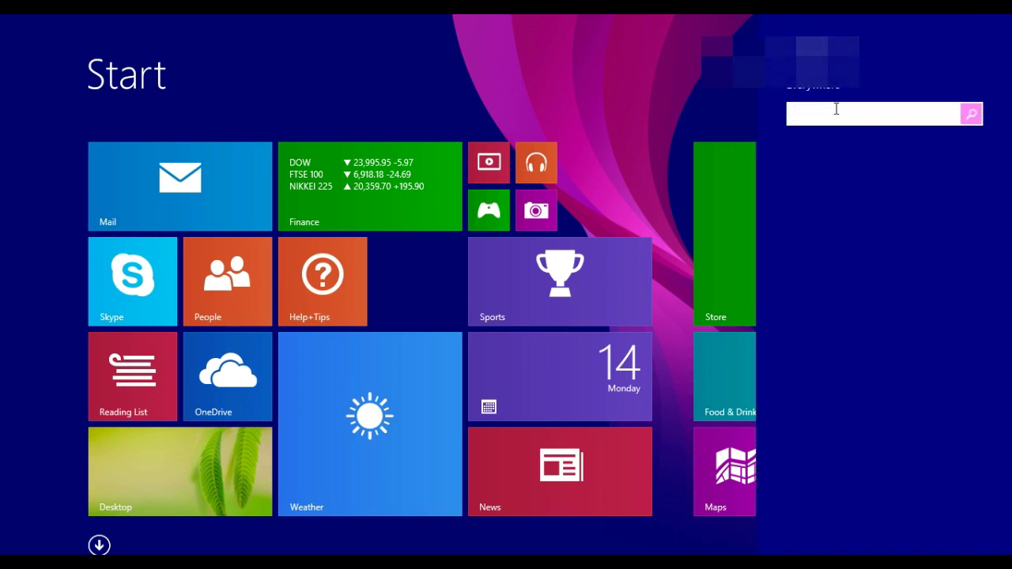
pyautogui.write('wor')
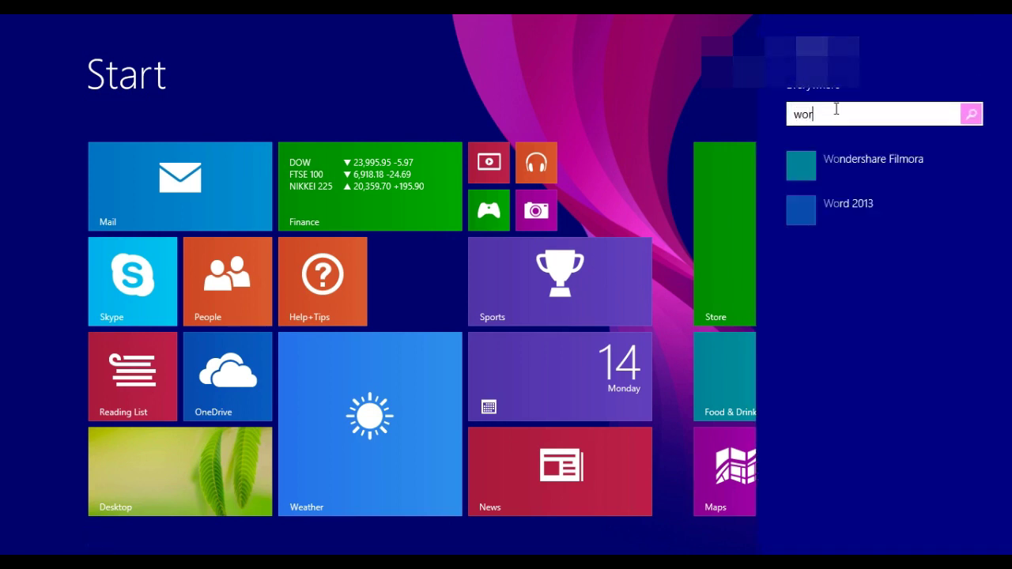
pyautogui.write('d')
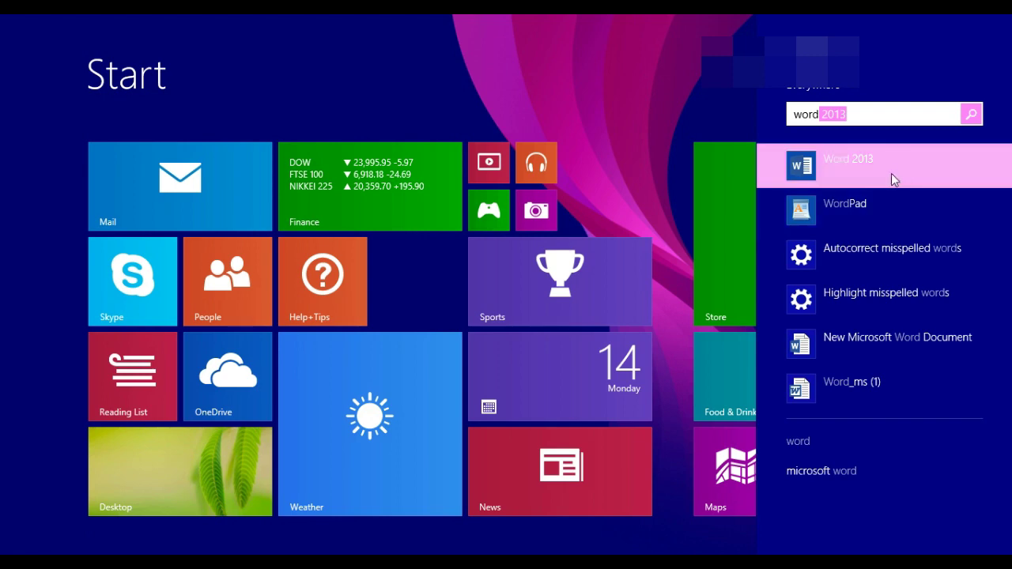
pyautogui.click(888, 177)
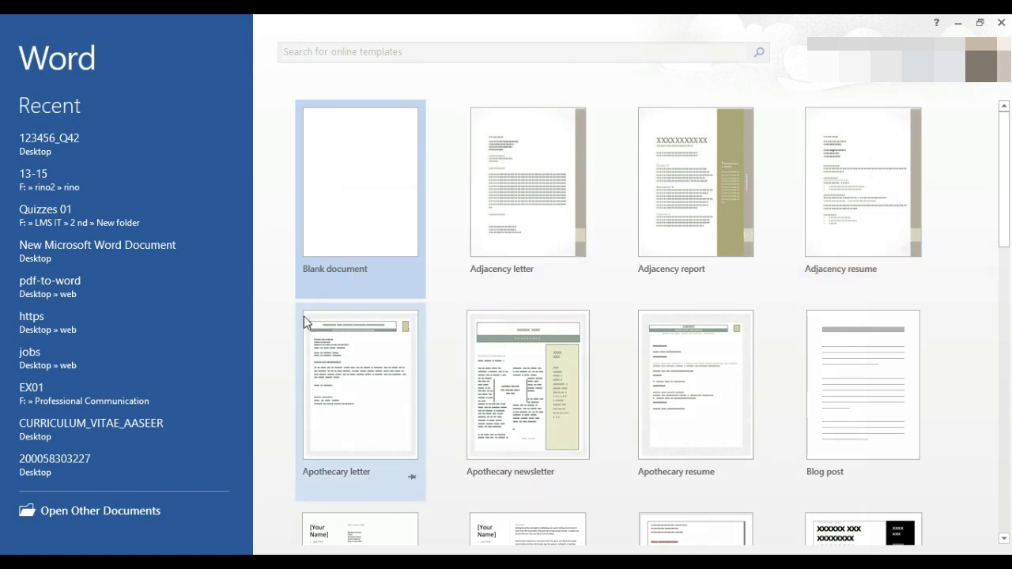
# Create a blank document and generate five sample paragraphs with =rand()
pyautogui.click(374, 234)
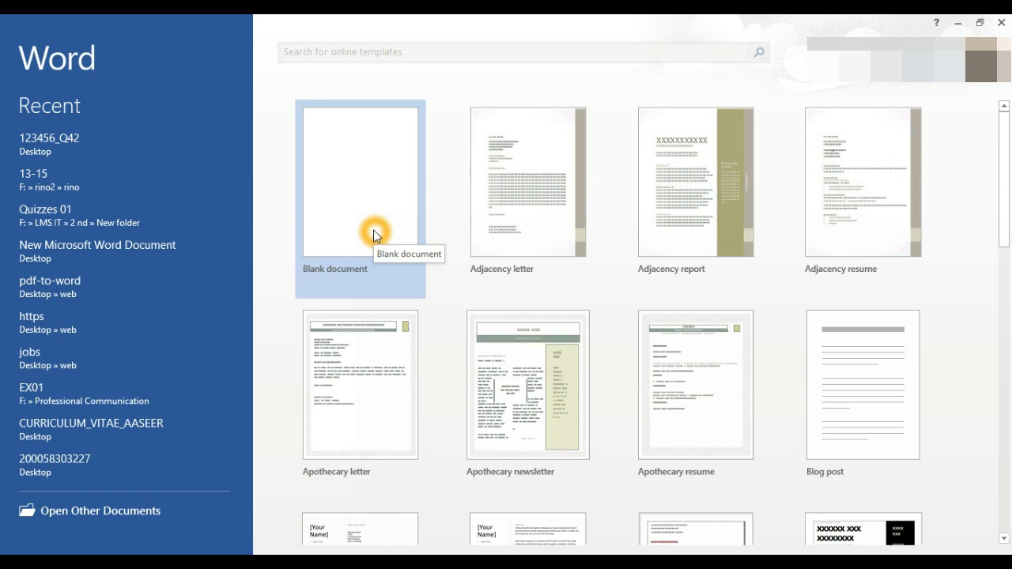
pyautogui.click(373, 229)
pyautogui.write('=rand()')
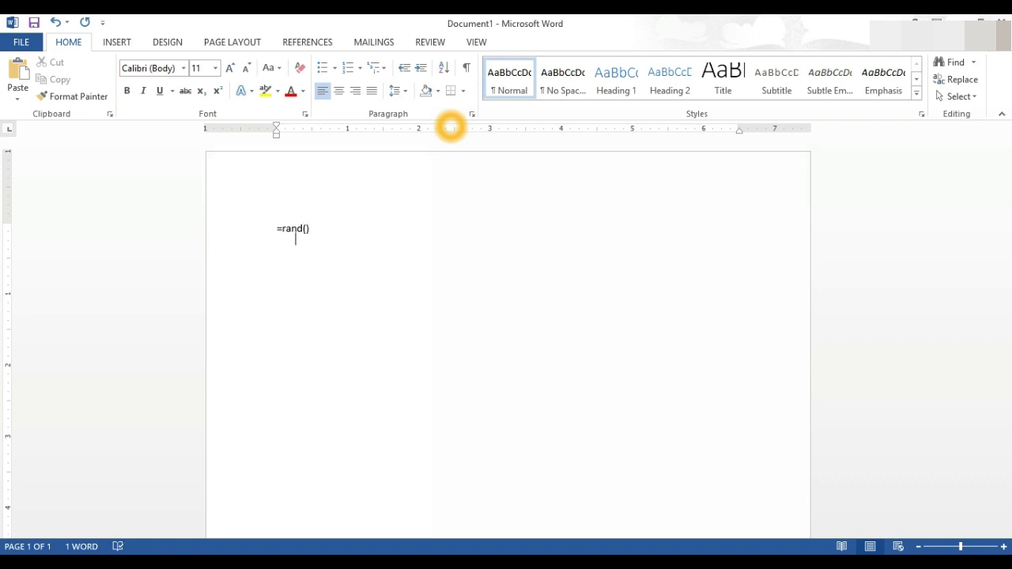
pyautogui.press('Return')
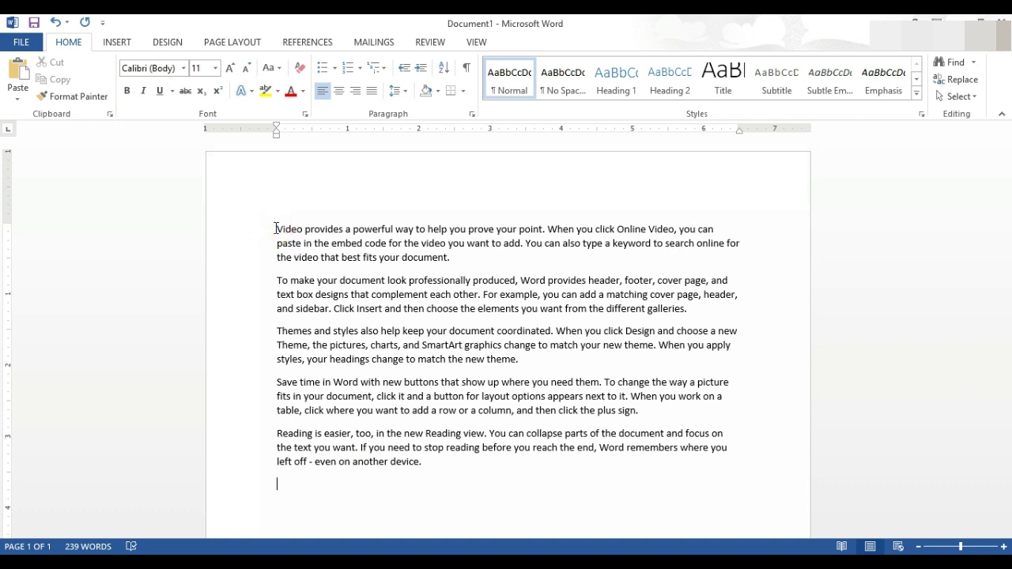
# Set the document's first sentence in the Algerian font
pyautogui.moveTo(276, 229); pyautogui.dragTo(548, 228)
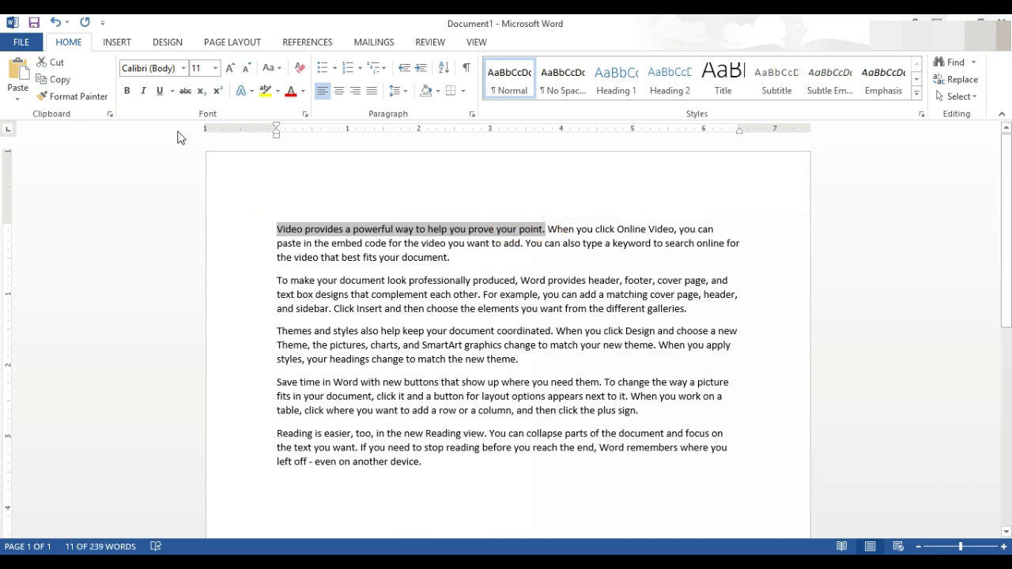
pyautogui.click(184, 69)
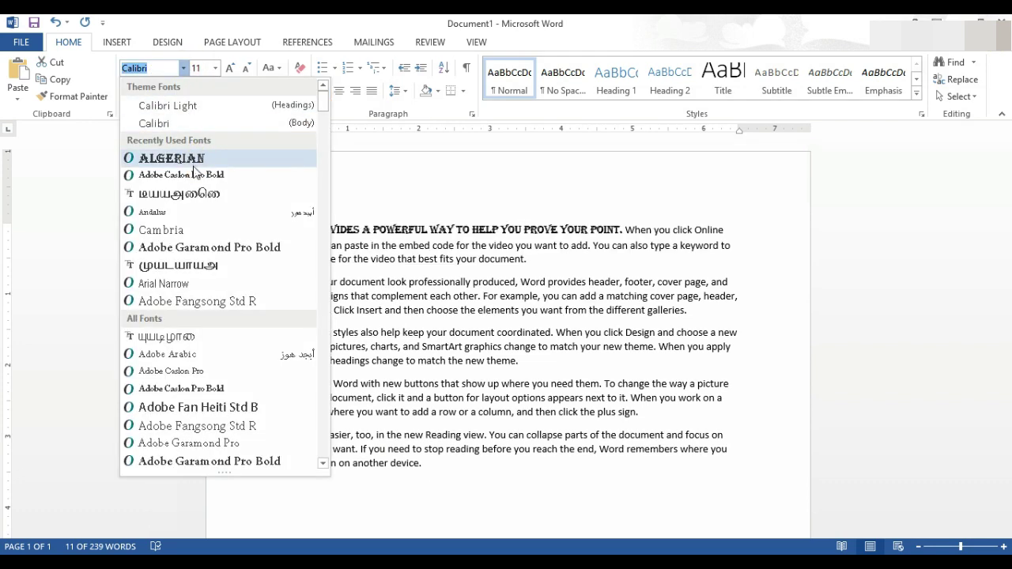
pyautogui.click(194, 213)
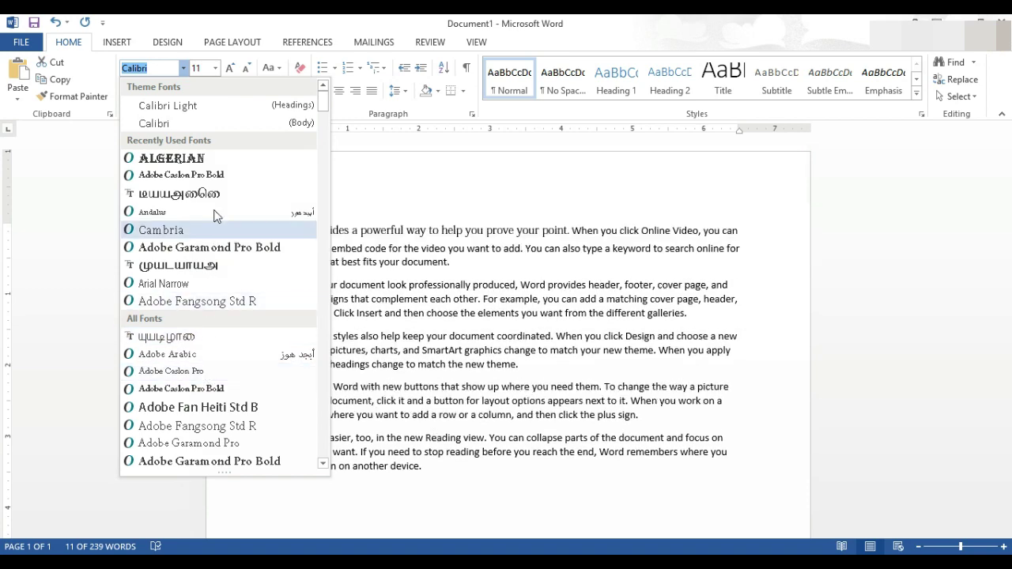
pyautogui.click(216, 156)
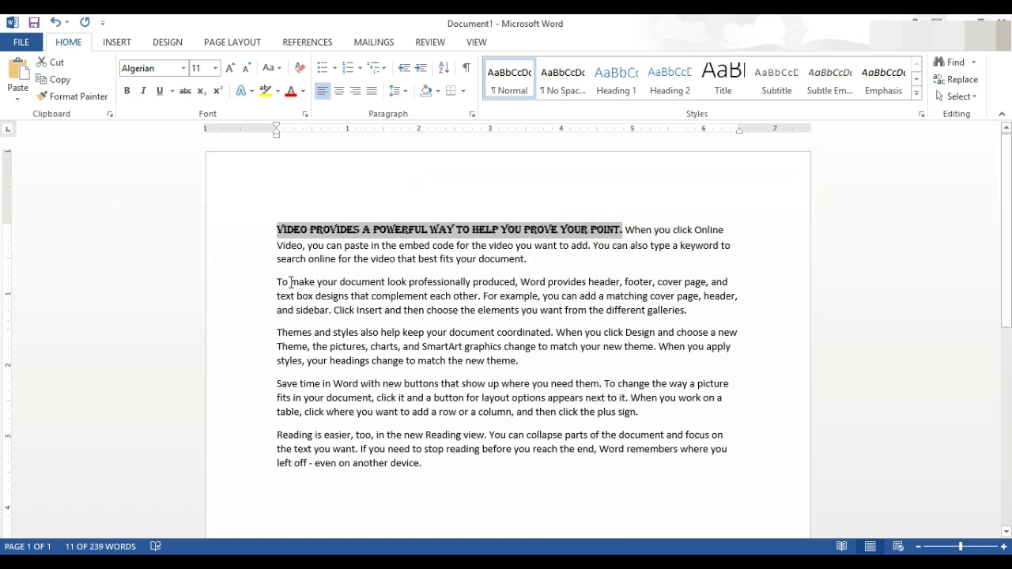
# Resize the first sentence to 28 pt with the size box and Grow/Shrink Font
pyautogui.click(216, 69)
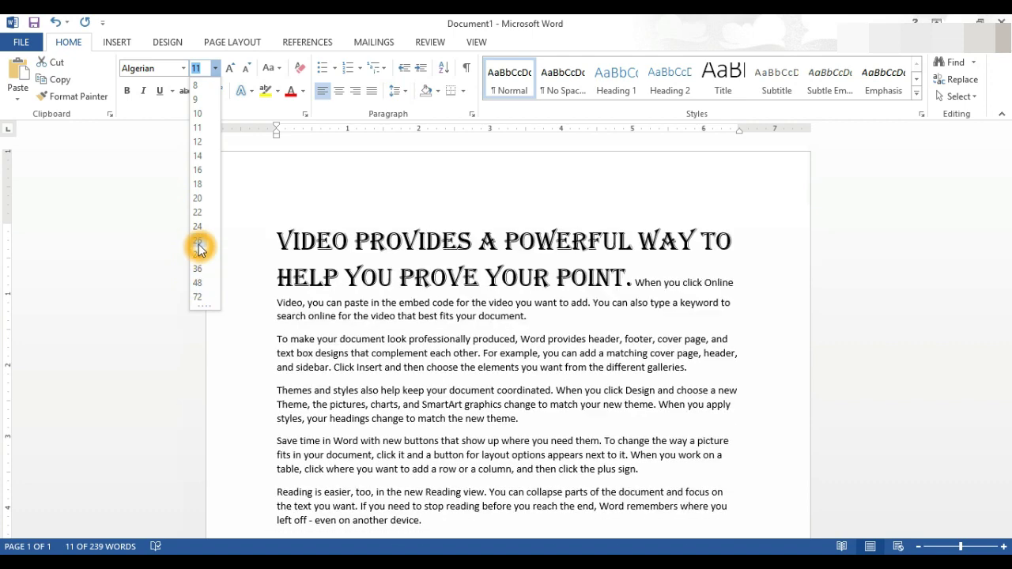
pyautogui.click(198, 249)
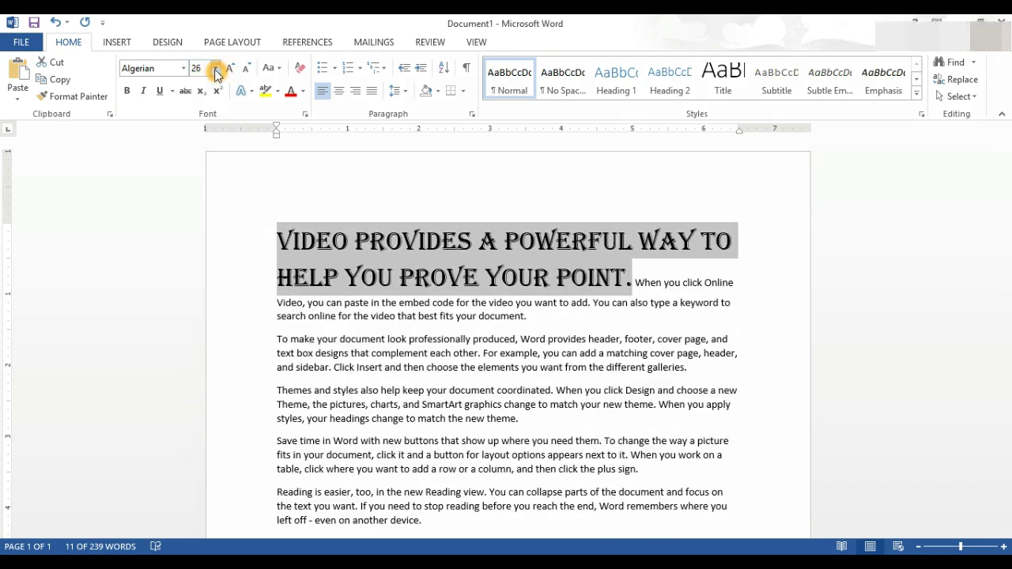
pyautogui.click(201, 68)
pyautogui.write('30')
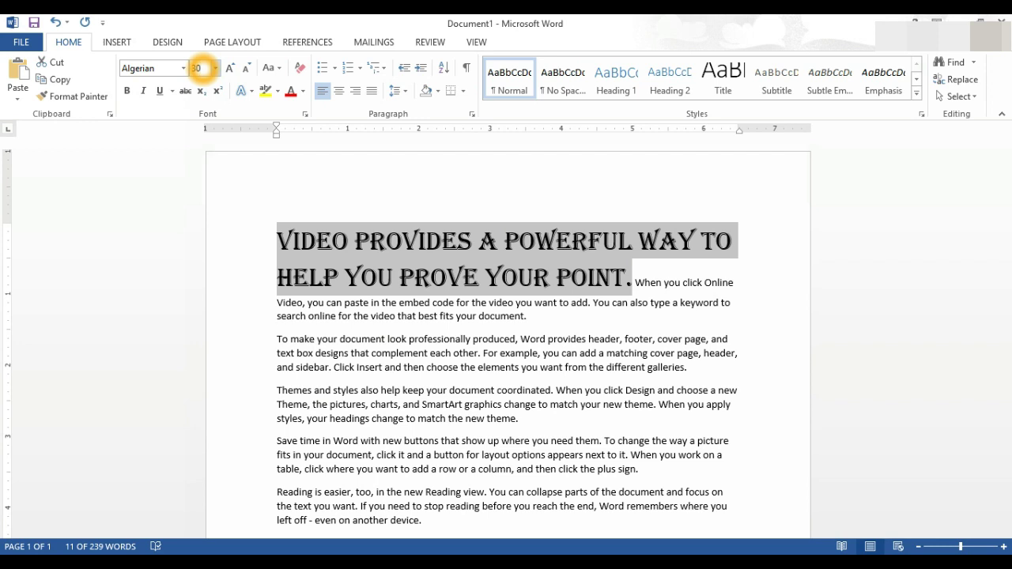
pyautogui.press('Return')
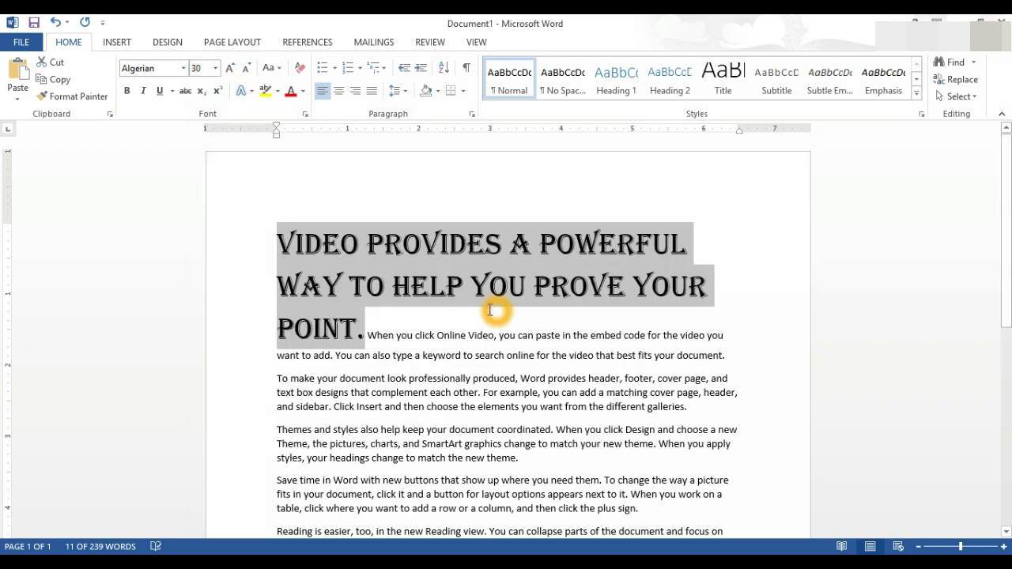
pyautogui.click(229, 74)
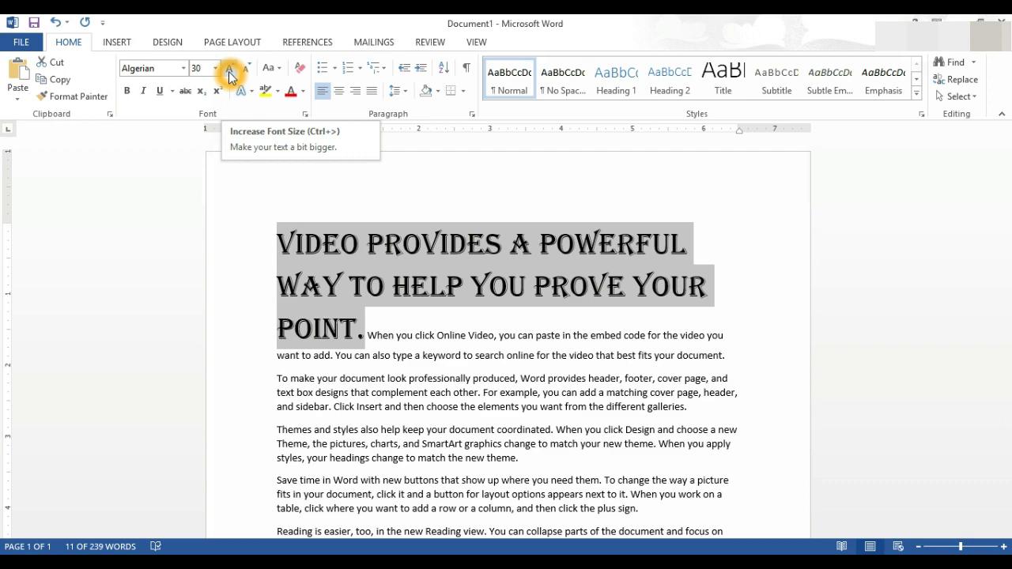
pyautogui.click(230, 74)
pyautogui.click(230, 73)
pyautogui.click(233, 73)
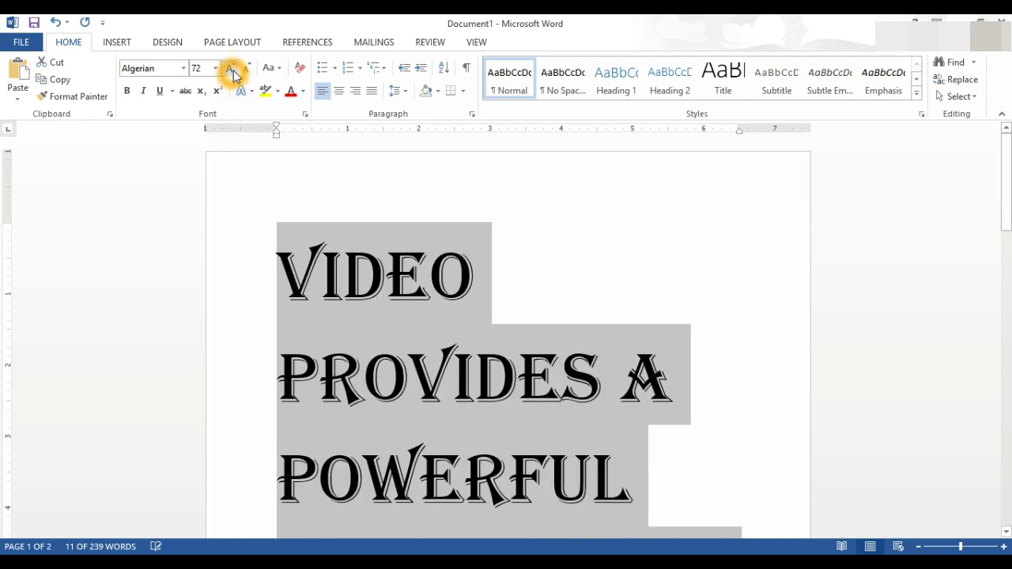
pyautogui.click(247, 72)
pyautogui.click(247, 71)
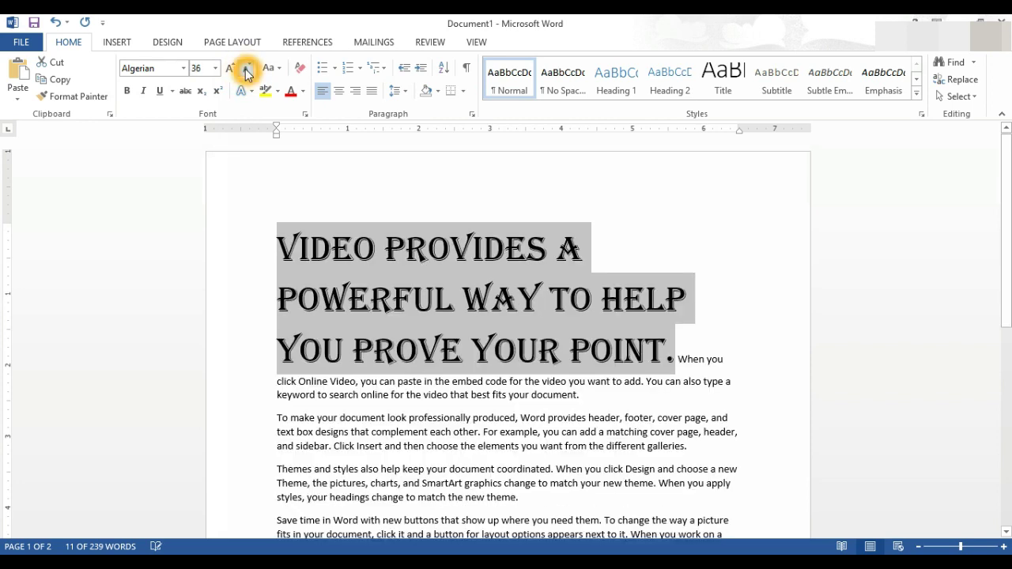
pyautogui.click(246, 71)
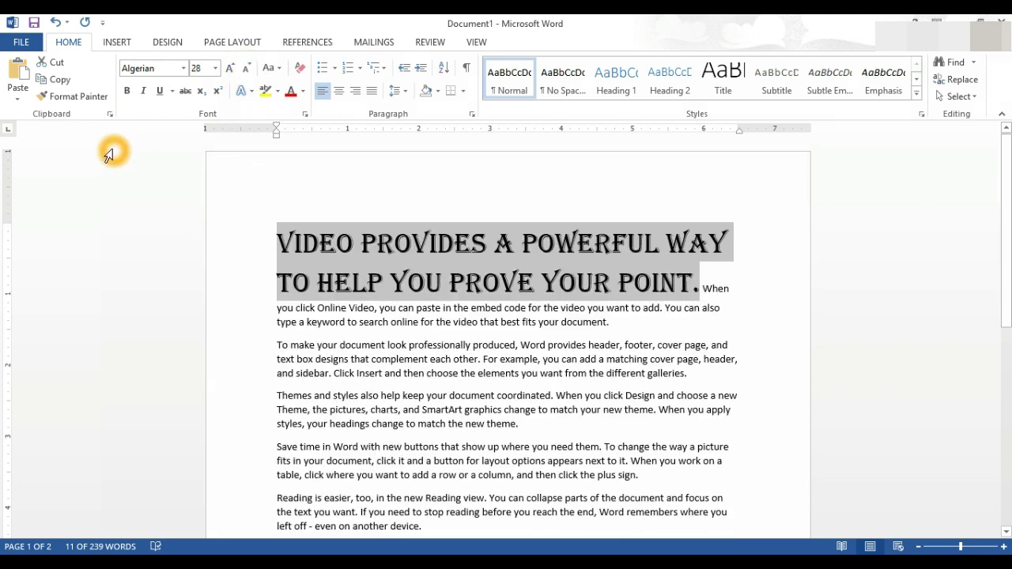
pyautogui.click(700, 290)
# Put the title on its own line and make 'When you click Online Video' a separate bold line
pyautogui.press('Return')
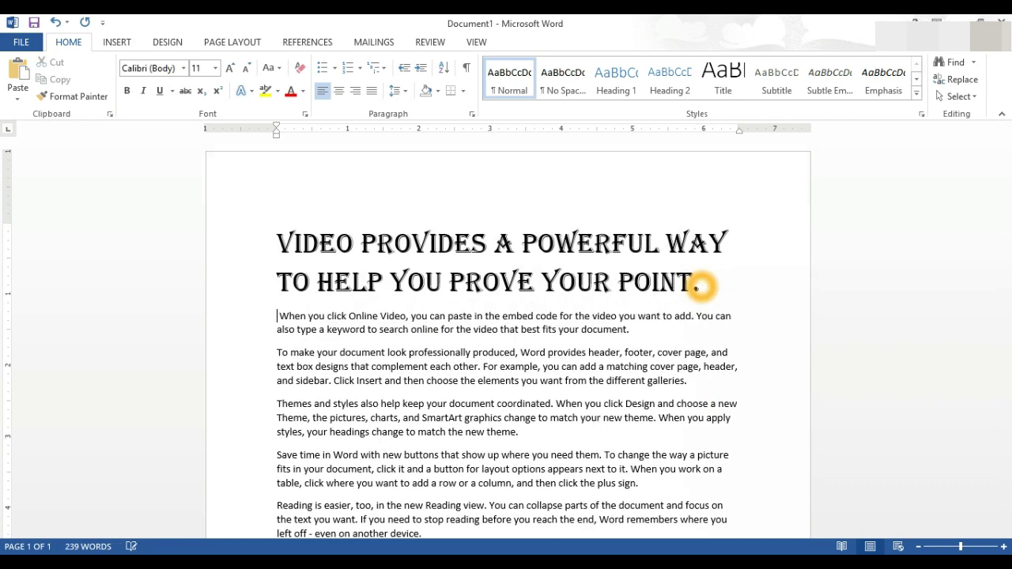
pyautogui.click(268, 352)
pyautogui.click(279, 317)
pyautogui.moveTo(278, 318); pyautogui.dragTo(611, 316)
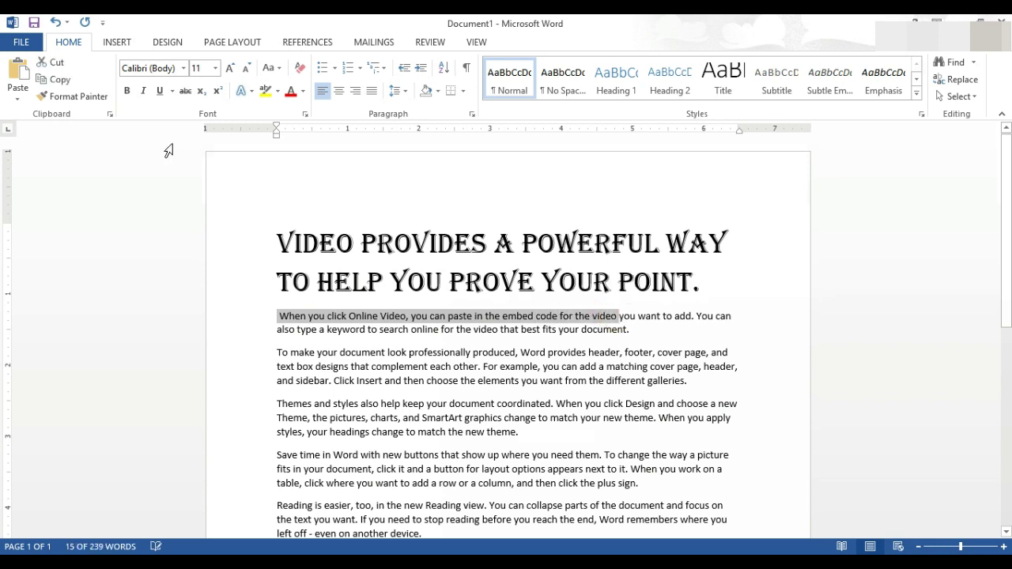
pyautogui.click(128, 95)
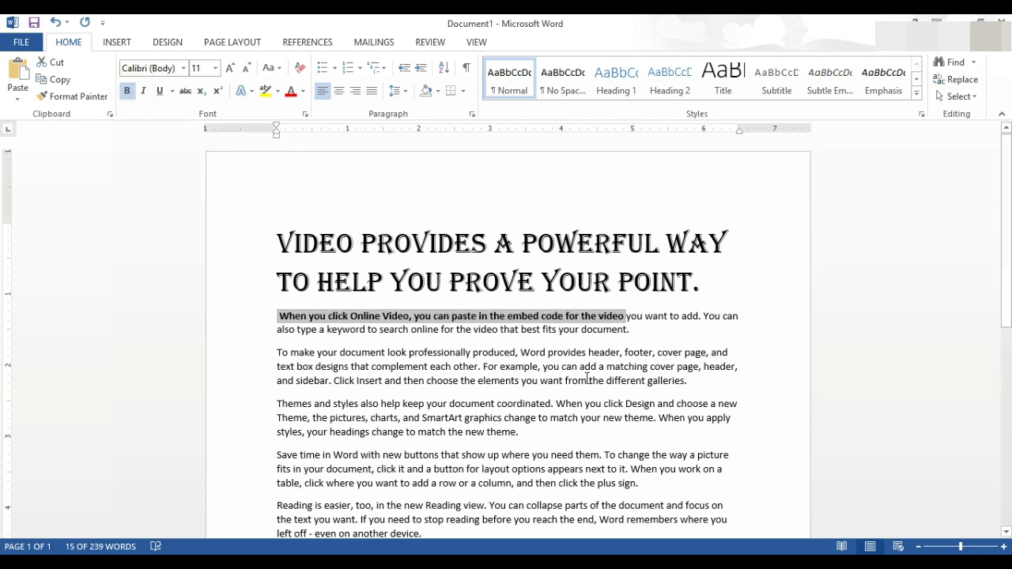
pyautogui.click(625, 317)
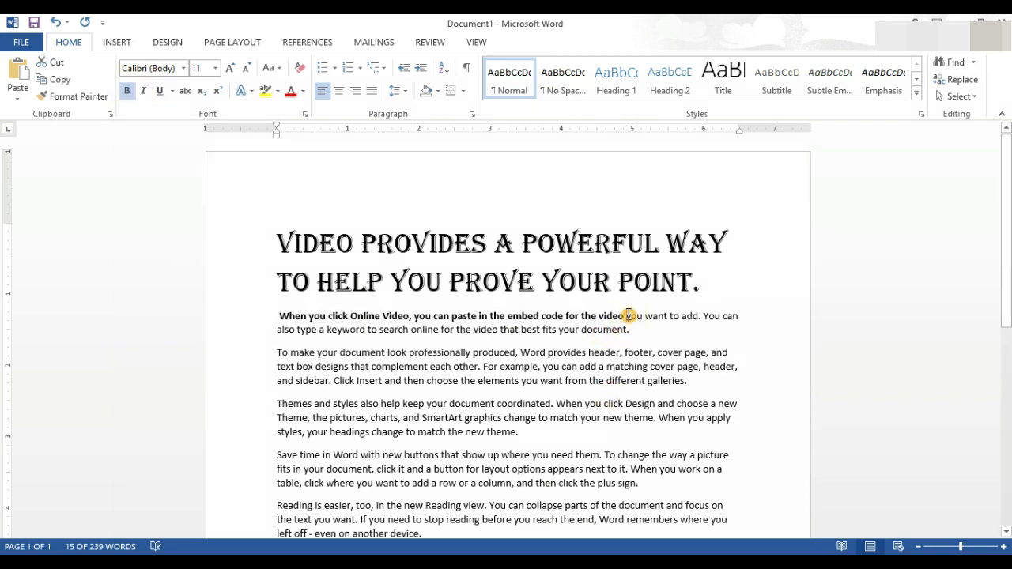
pyautogui.press('Return')
# Enlarge the Online Video line to 16 pt and make it italic and underlined
pyautogui.click(263, 312)
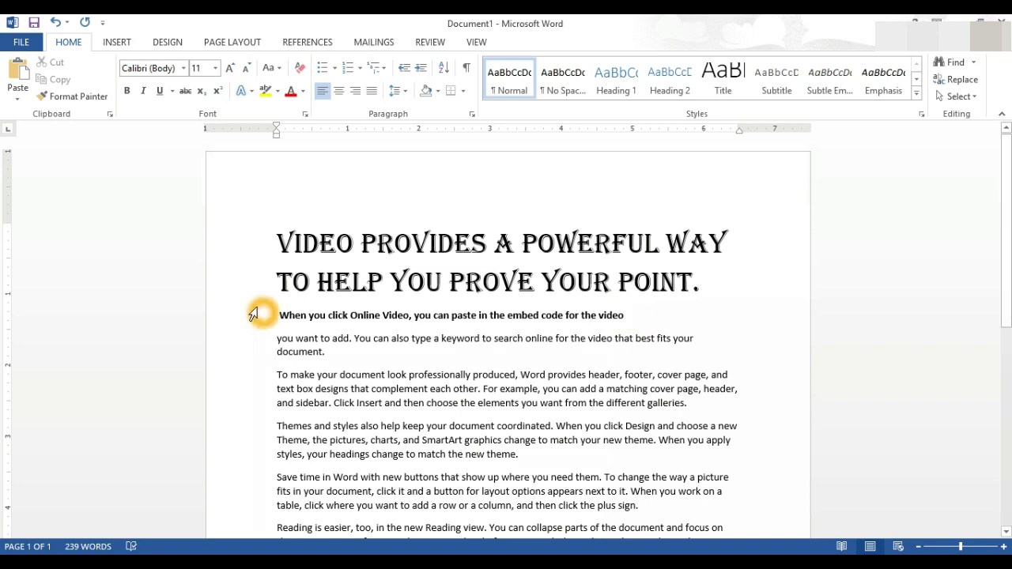
pyautogui.moveTo(279, 316)
pyautogui.mouseDown()
pyautogui.moveTo(626, 315)
pyautogui.moveTo(653, 326)
pyautogui.mouseUp()
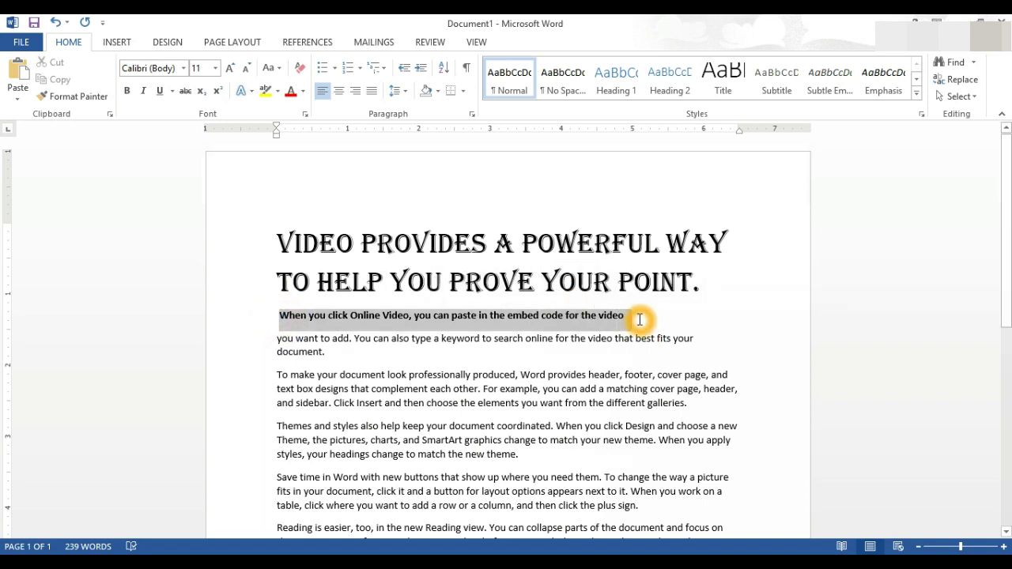
pyautogui.click(230, 69)
pyautogui.click(231, 68)
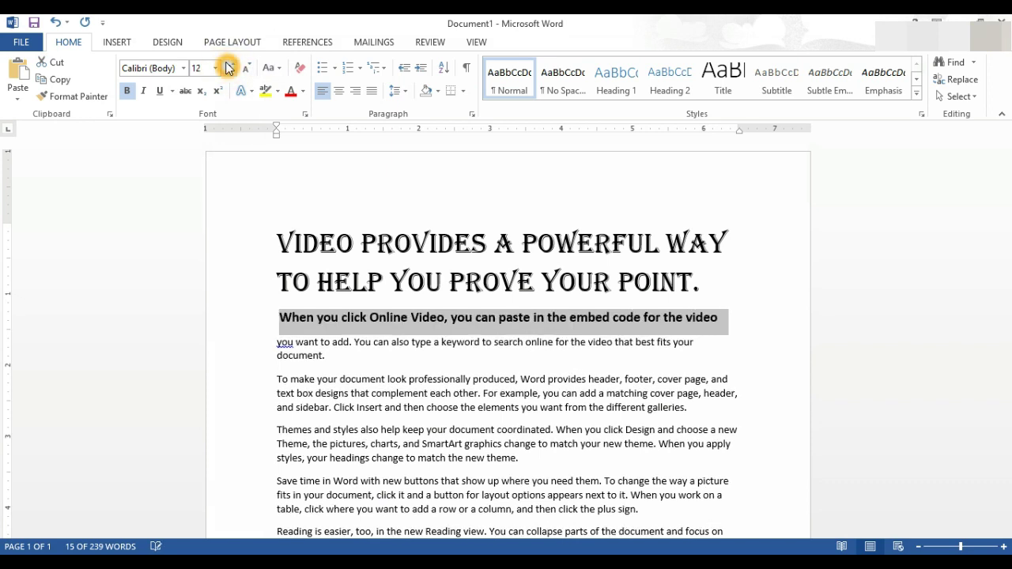
pyautogui.click(230, 69)
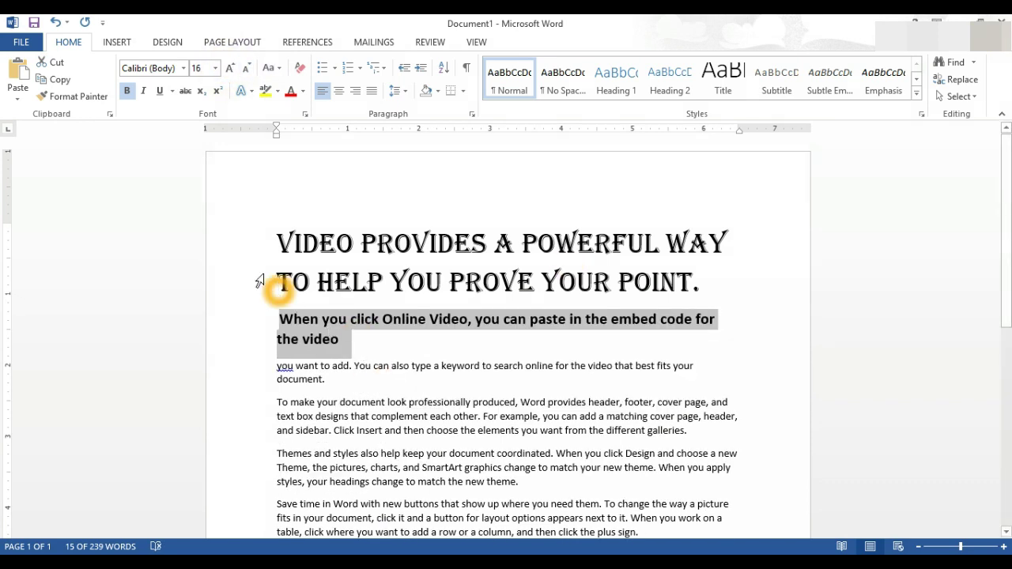
pyautogui.click(144, 93)
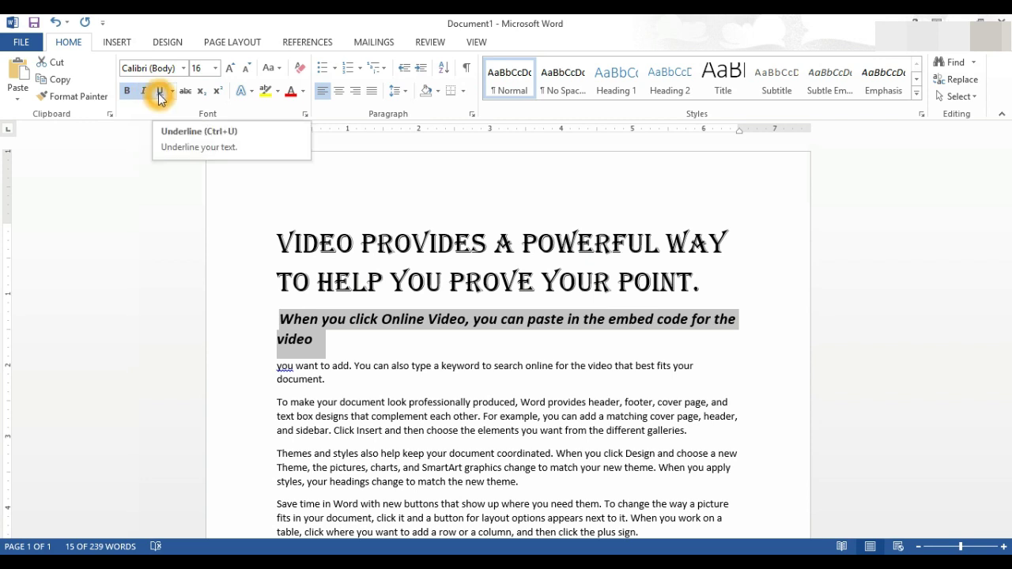
pyautogui.click(159, 94)
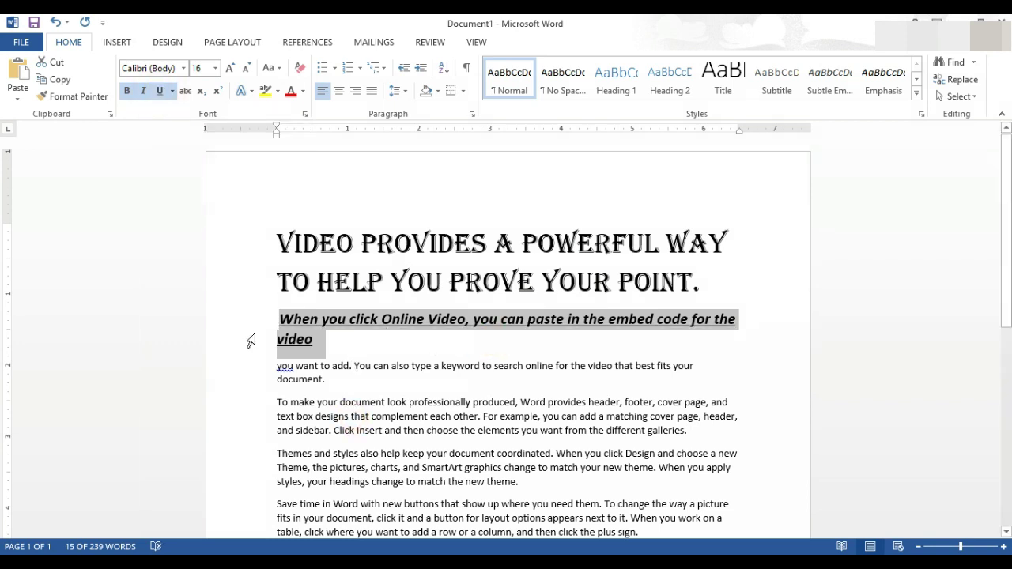
pyautogui.click(173, 92)
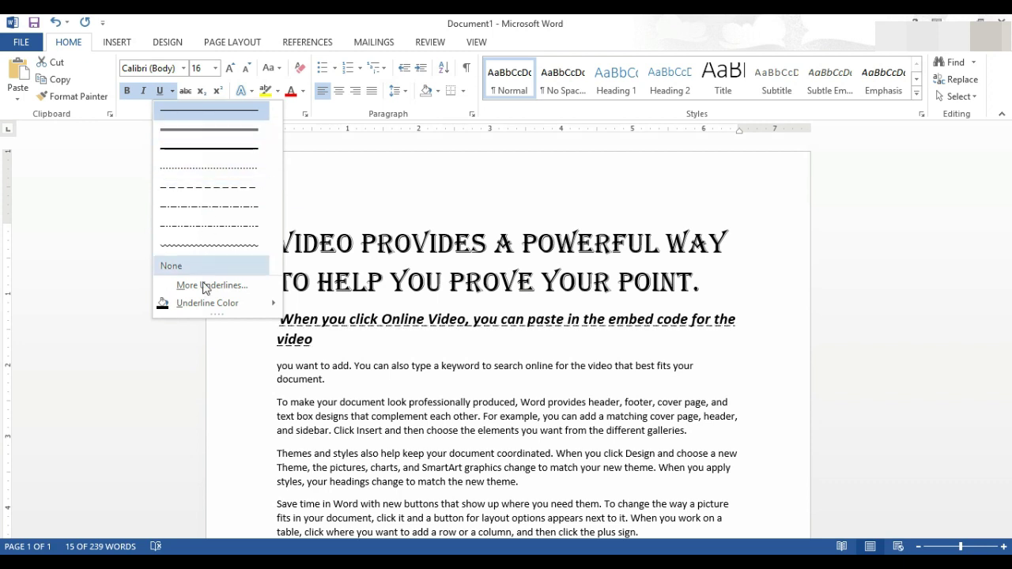
# Make the Online Video underline red and browse underline styles in the Font dialog
pyautogui.moveTo(214, 308)
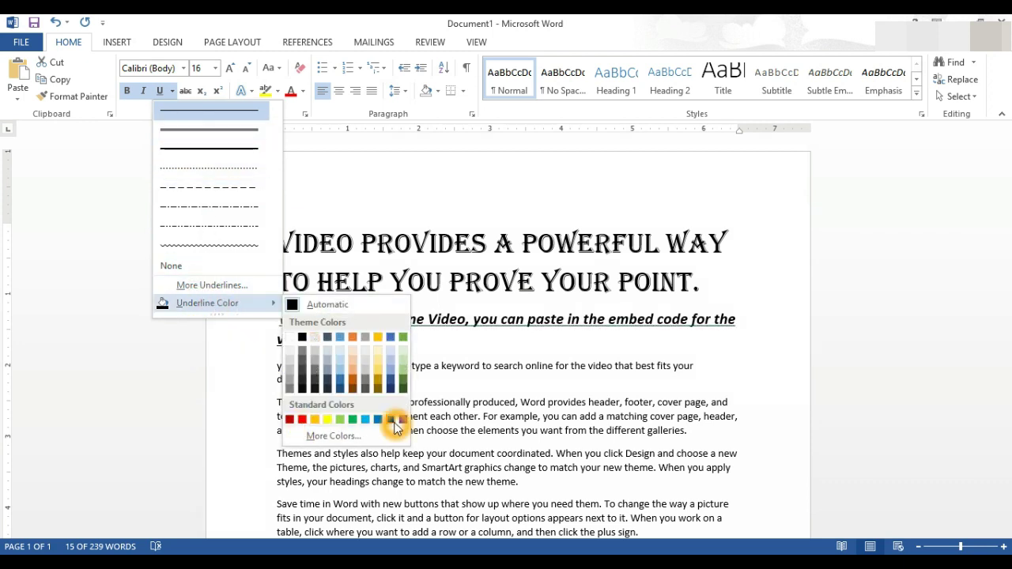
pyautogui.click(303, 419)
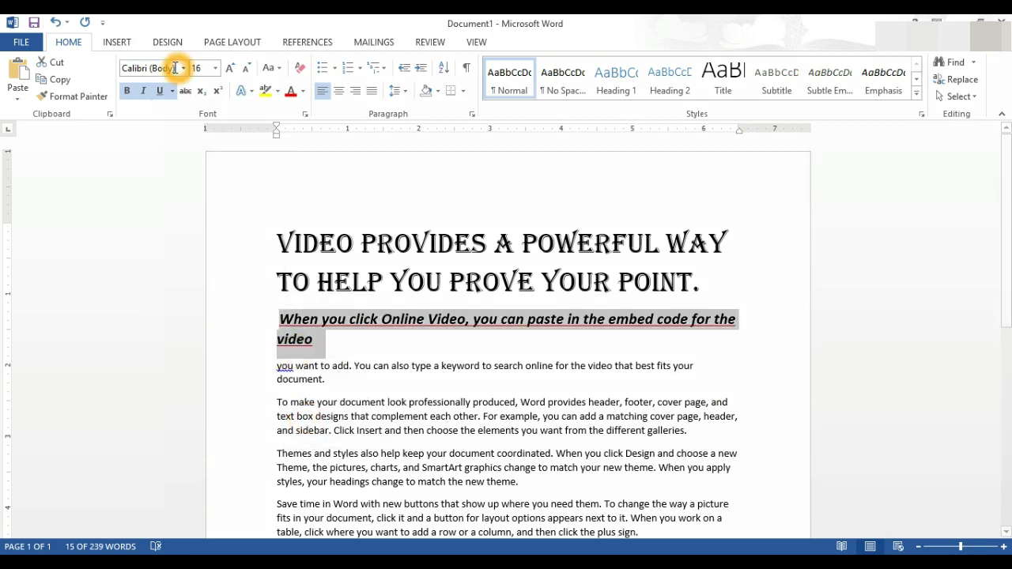
pyautogui.click(174, 92)
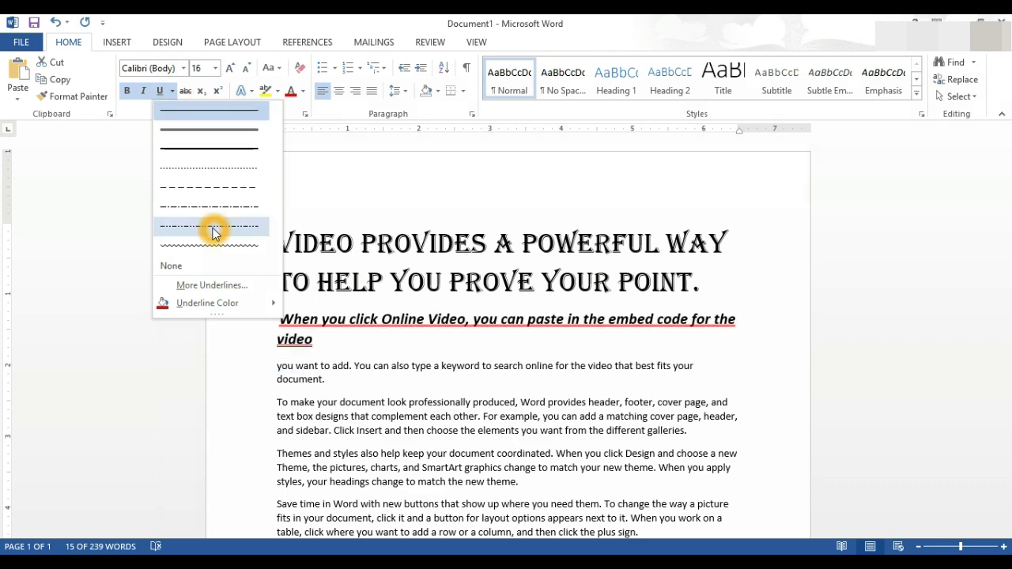
pyautogui.click(204, 285)
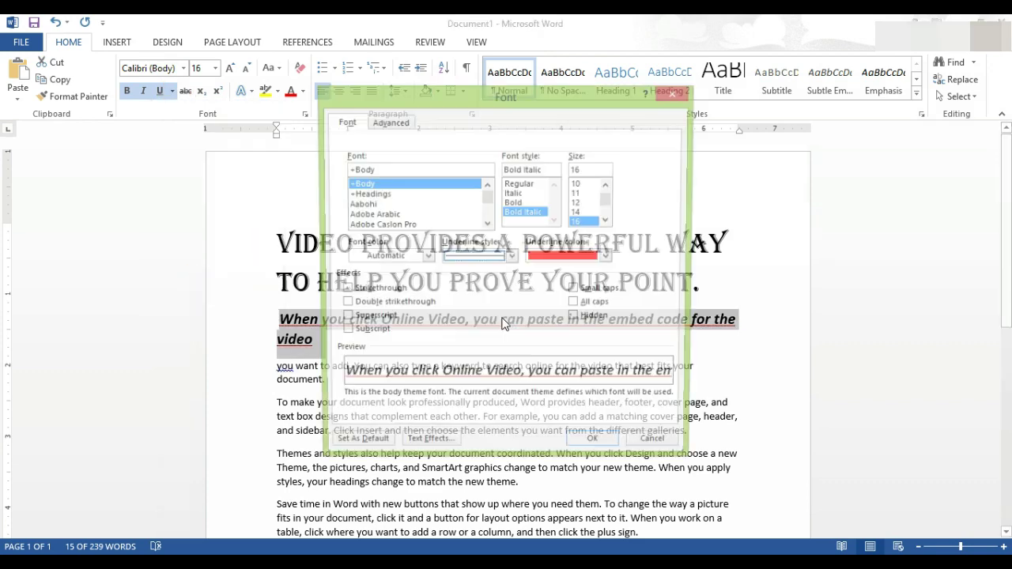
pyautogui.click(515, 257)
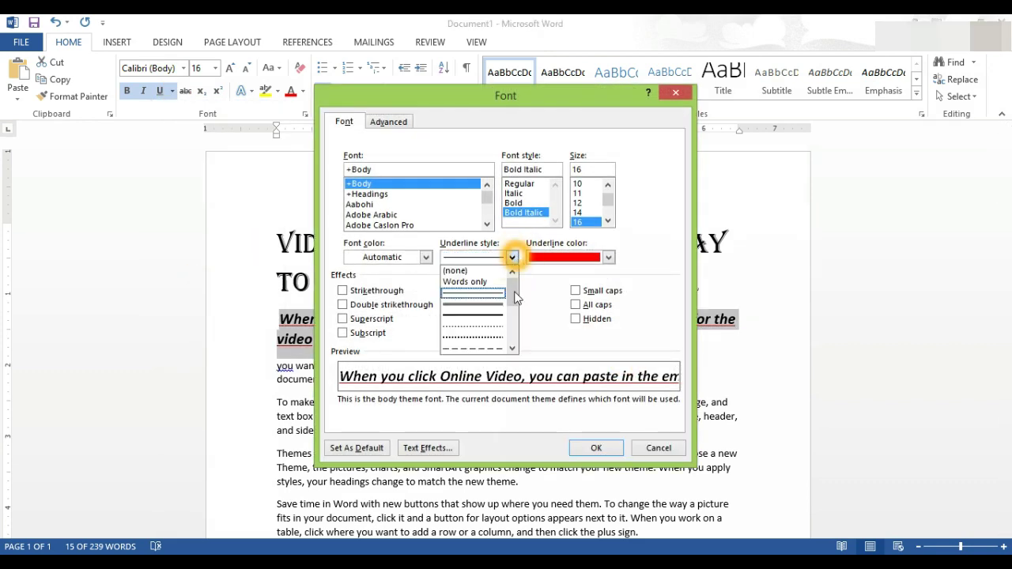
pyautogui.moveTo(513, 289); pyautogui.dragTo(514, 326)
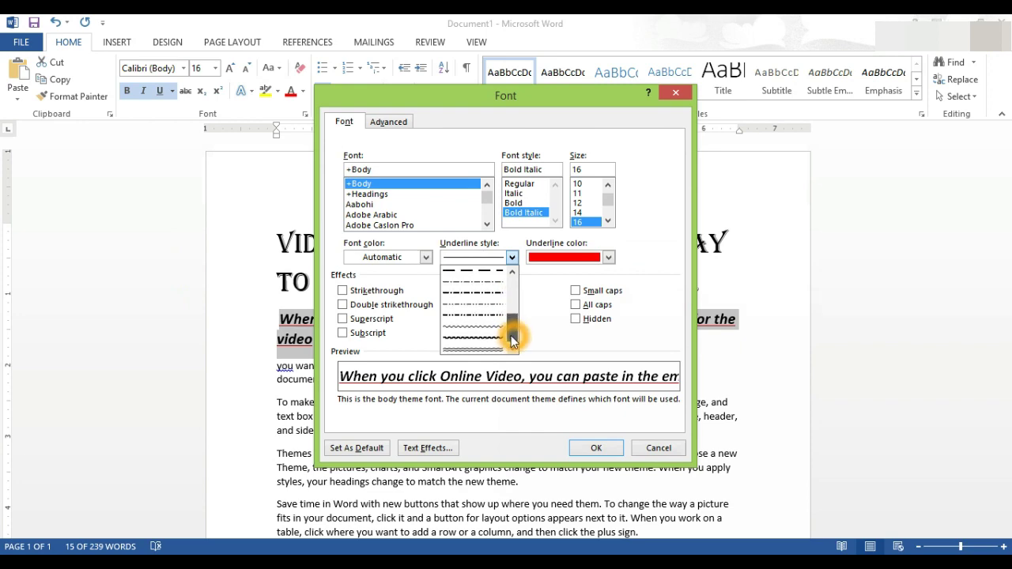
pyautogui.moveTo(513, 326); pyautogui.dragTo(512, 322)
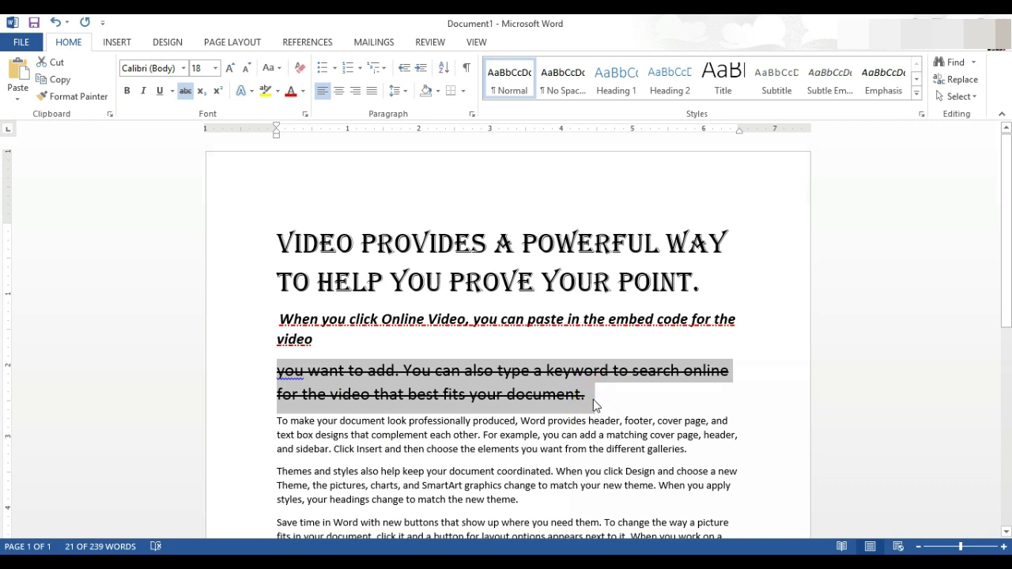
# Keep the 'you want to add' paragraph struck through and add an empty line after 'document.'
pyautogui.click(184, 94)
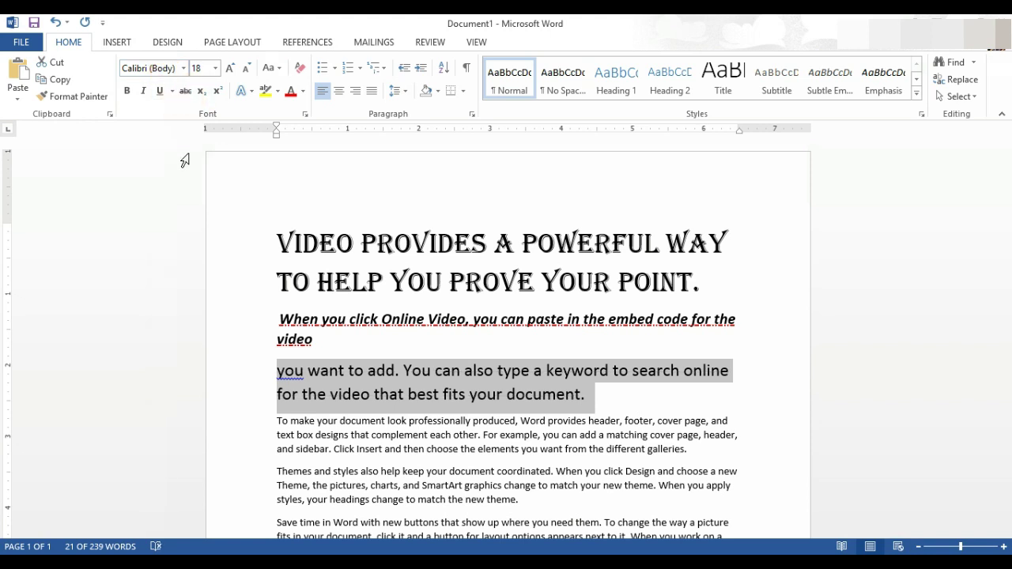
pyautogui.click(185, 92)
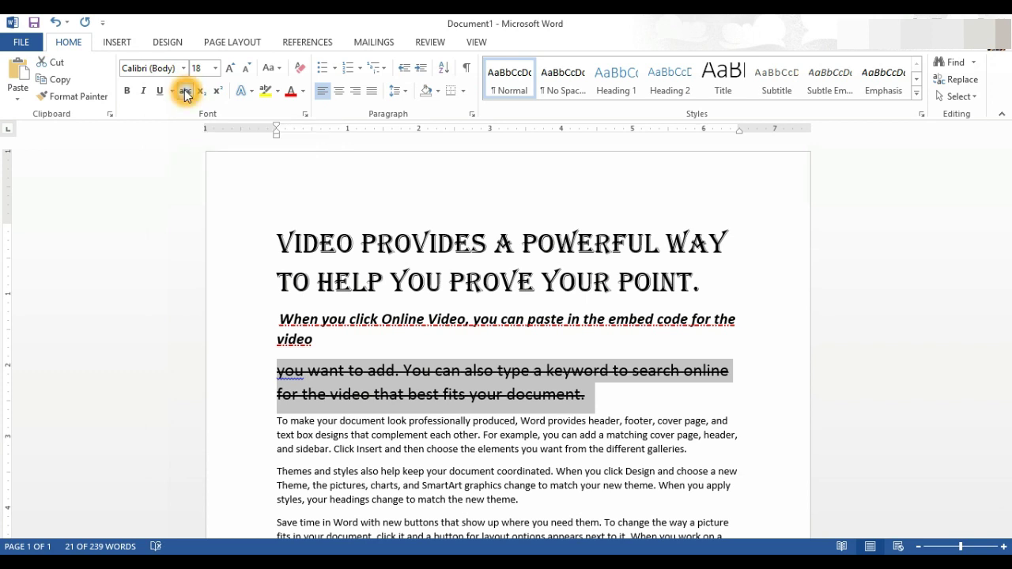
pyautogui.click(597, 399)
pyautogui.click(597, 399)
pyautogui.press('Return')
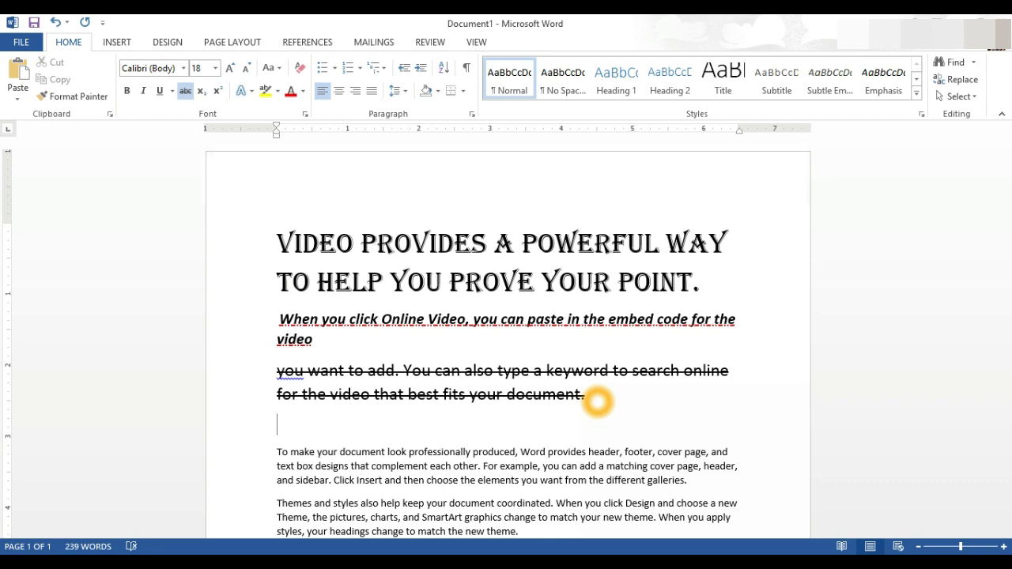
pyautogui.click(204, 95)
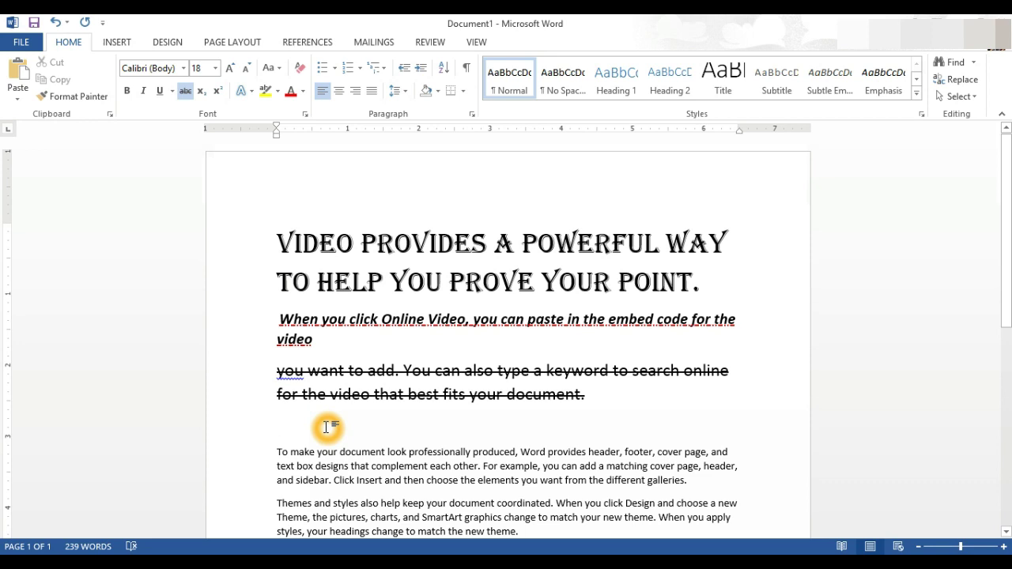
# Type X² on the new line without strikethrough, with the 2 as superscript
pyautogui.write('x')
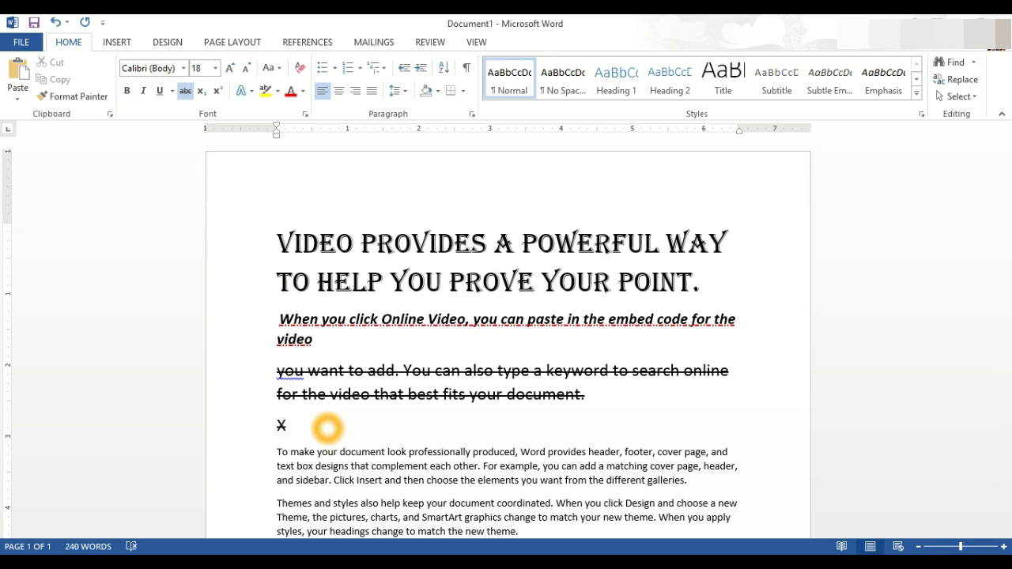
pyautogui.click(185, 91)
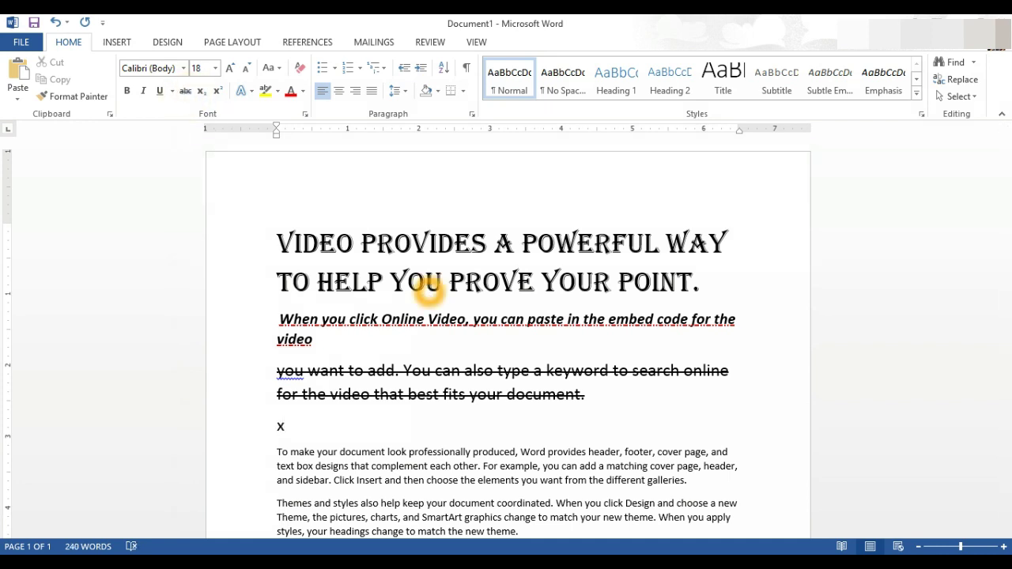
pyautogui.write('2')
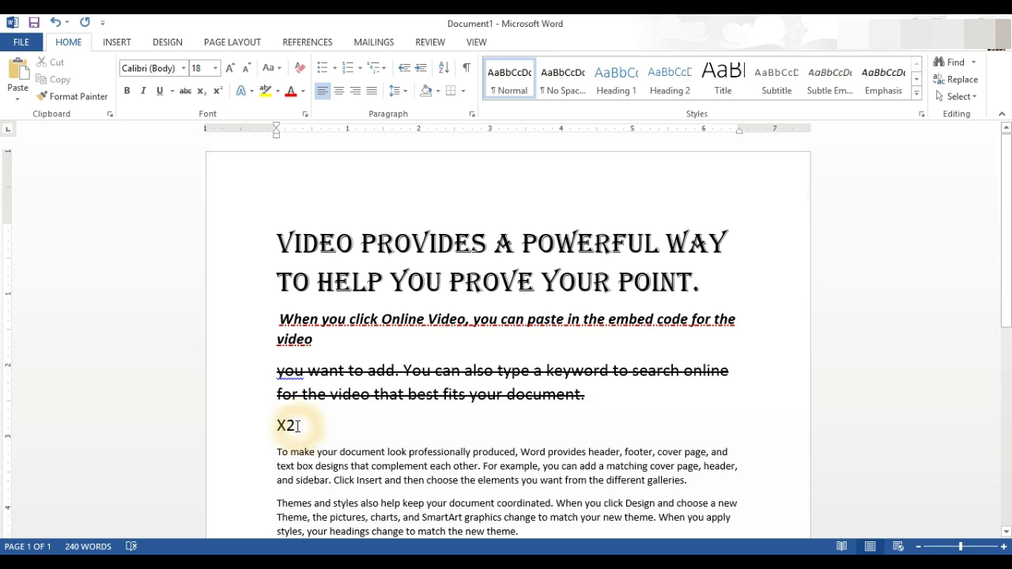
pyautogui.moveTo(297, 427); pyautogui.dragTo(287, 427)
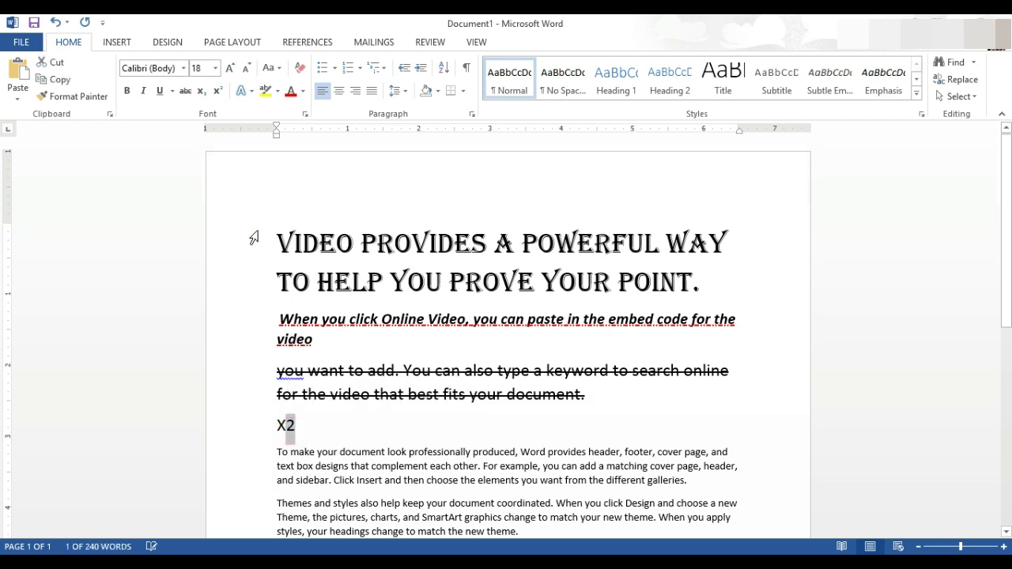
pyautogui.click(217, 92)
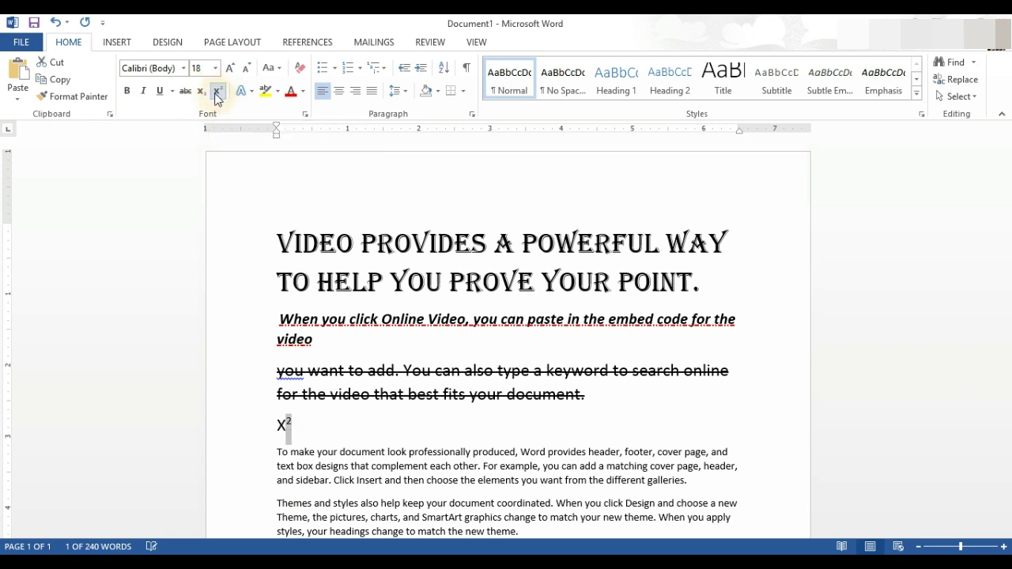
pyautogui.click(298, 428)
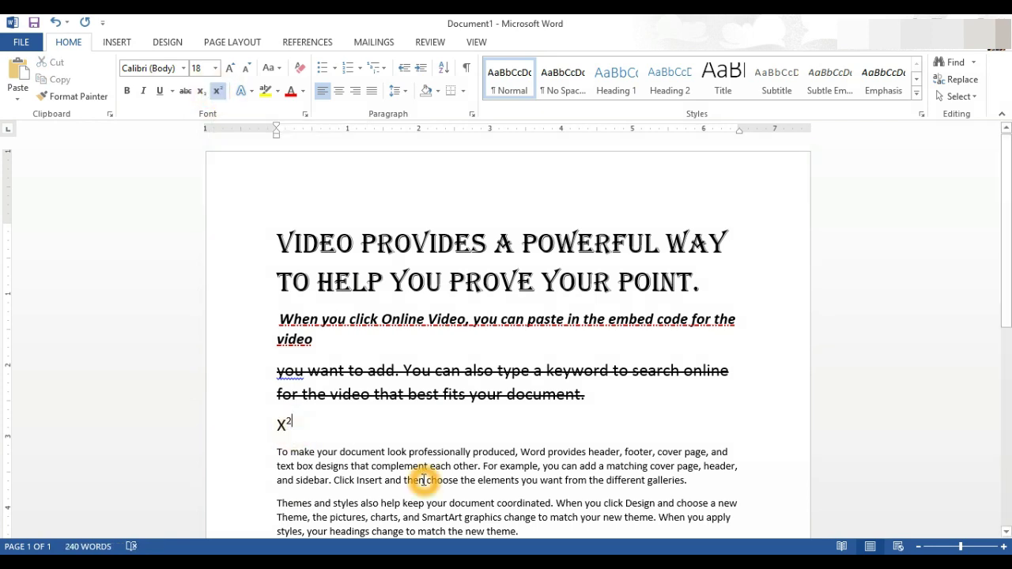
pyautogui.click(309, 431)
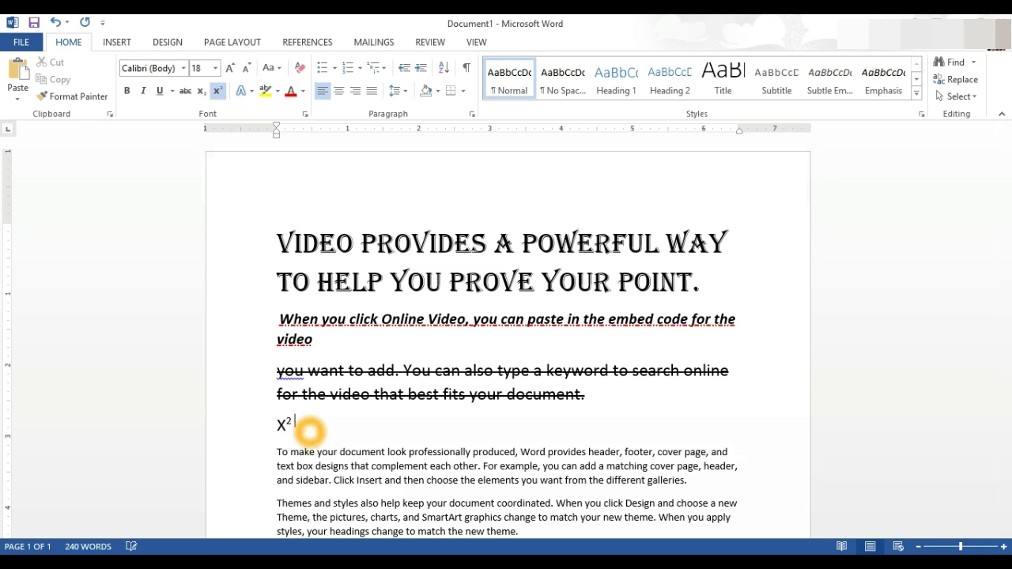
pyautogui.click(229, 68)
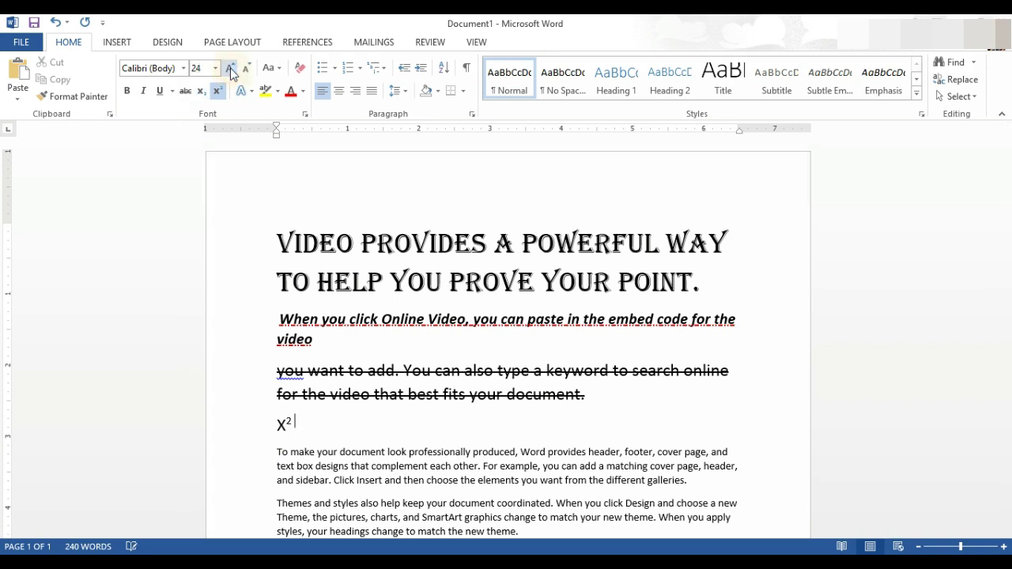
pyautogui.click(230, 68)
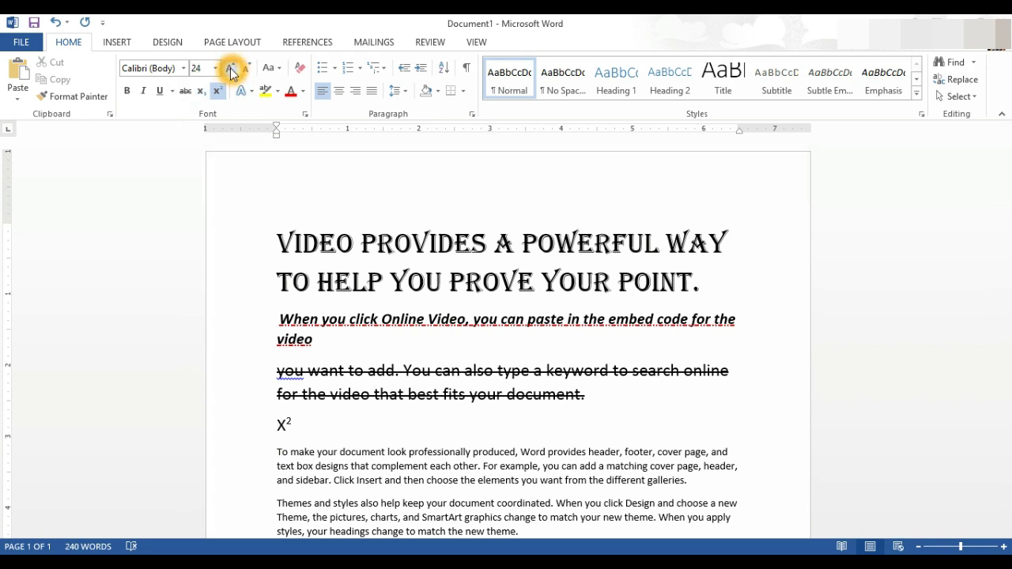
pyautogui.click(261, 113)
pyautogui.write('x')
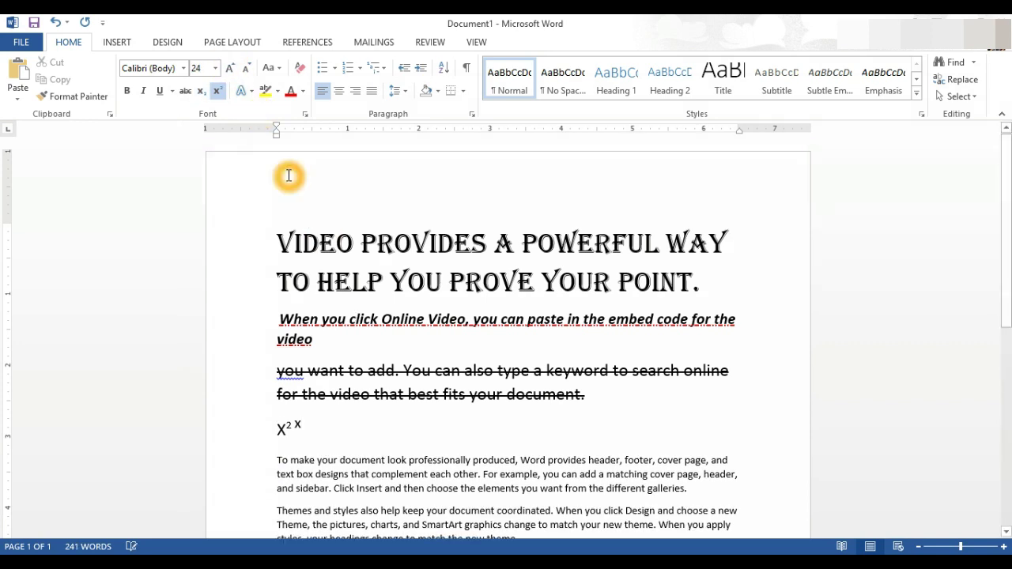
pyautogui.press('BackSpace')
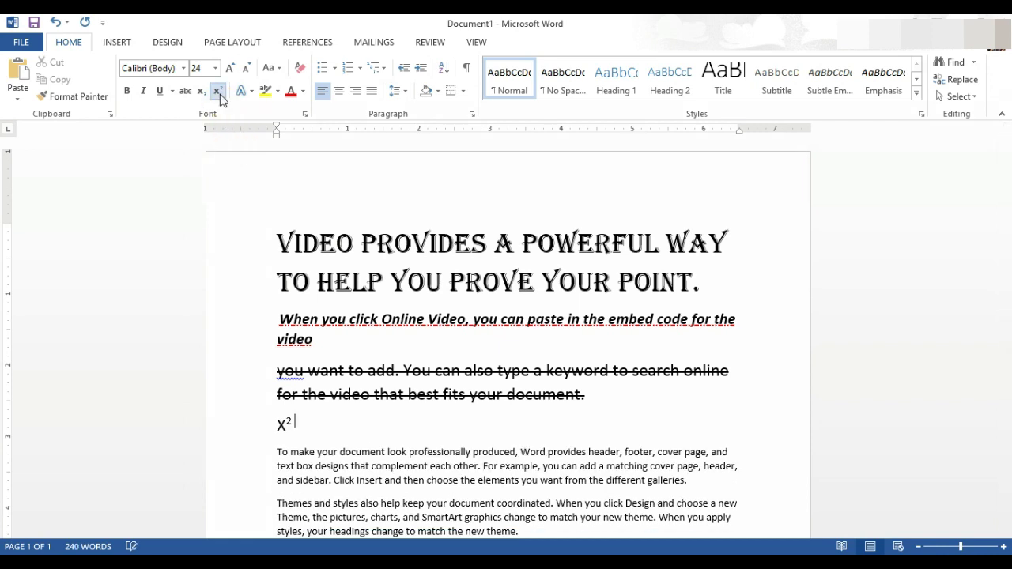
# Type X2 after X² and lower its 2 into subscript to show X₂
pyautogui.click(218, 91)
pyautogui.write('X')
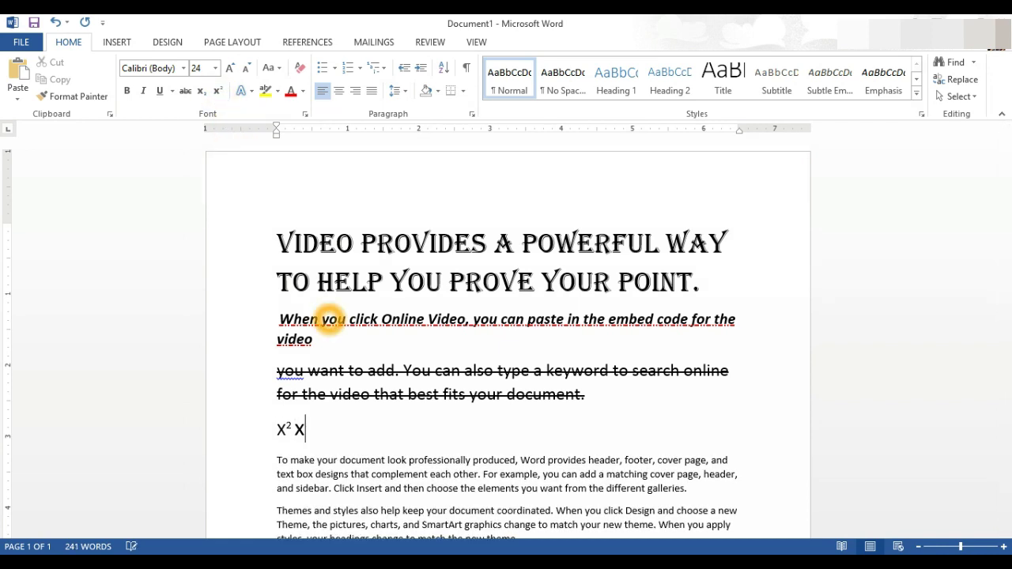
pyautogui.click(201, 93)
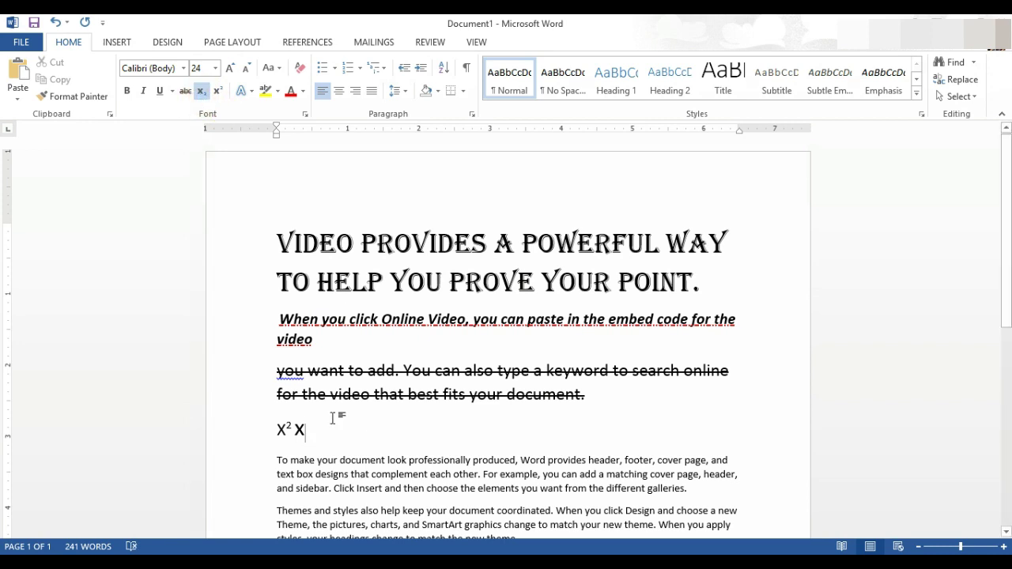
pyautogui.write('2')
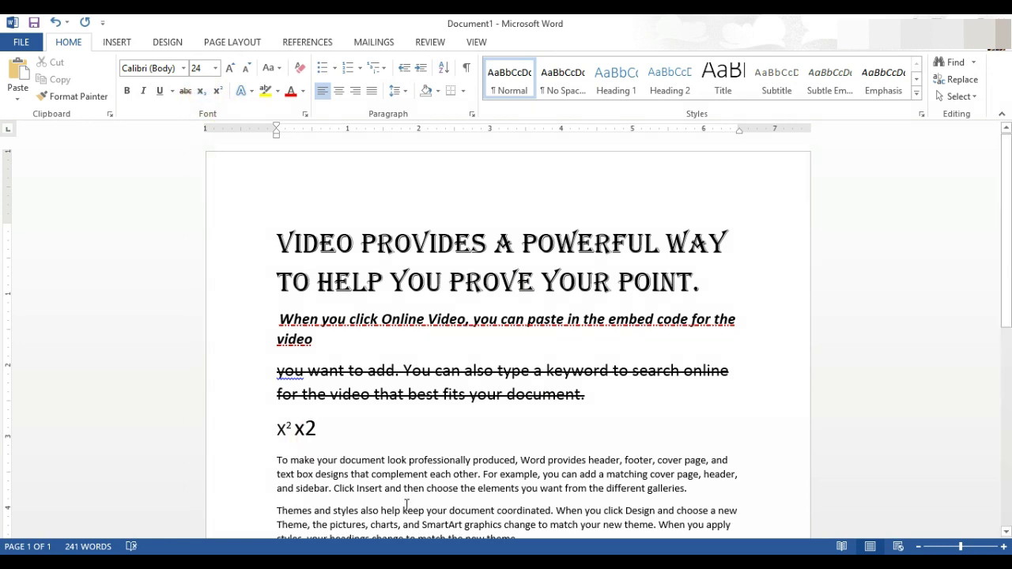
pyautogui.moveTo(305, 428); pyautogui.dragTo(316, 428)
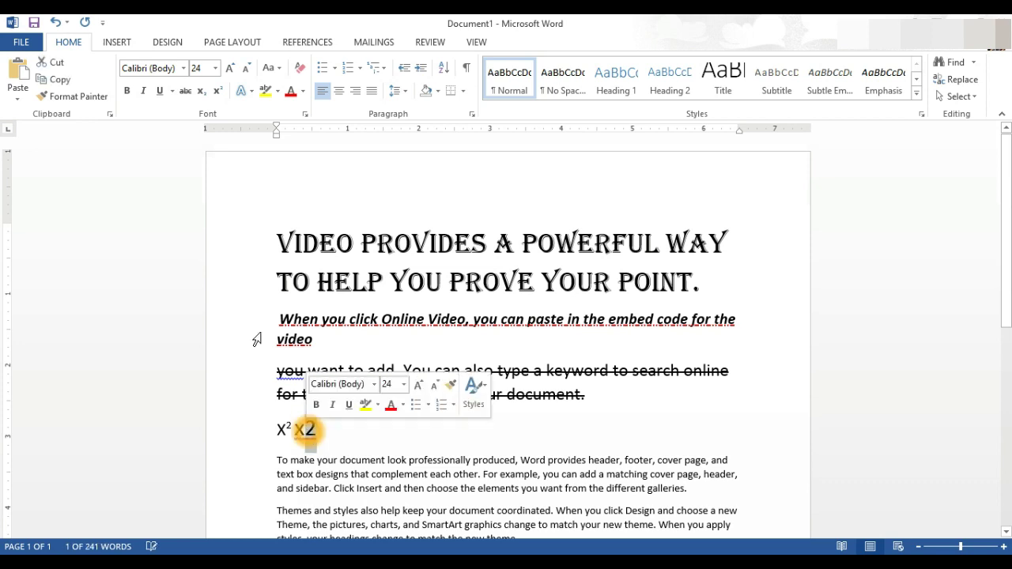
pyautogui.click(202, 91)
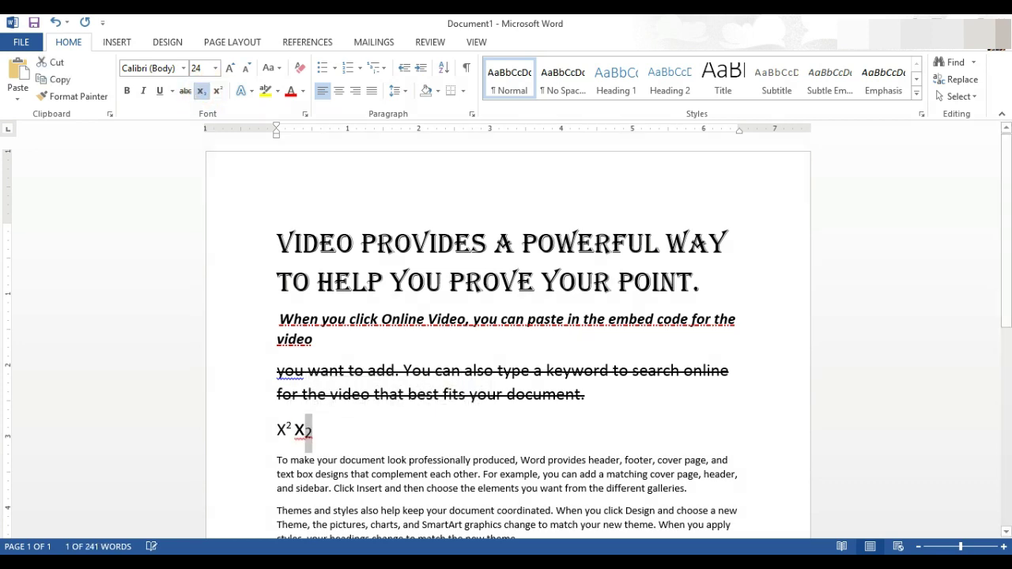
pyautogui.click(316, 433)
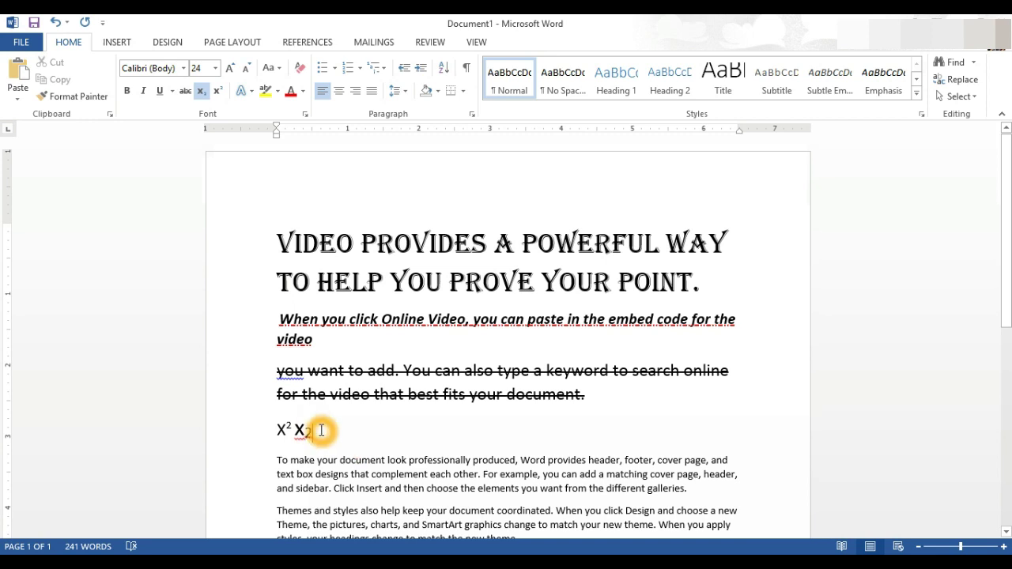
pyautogui.click(140, 92)
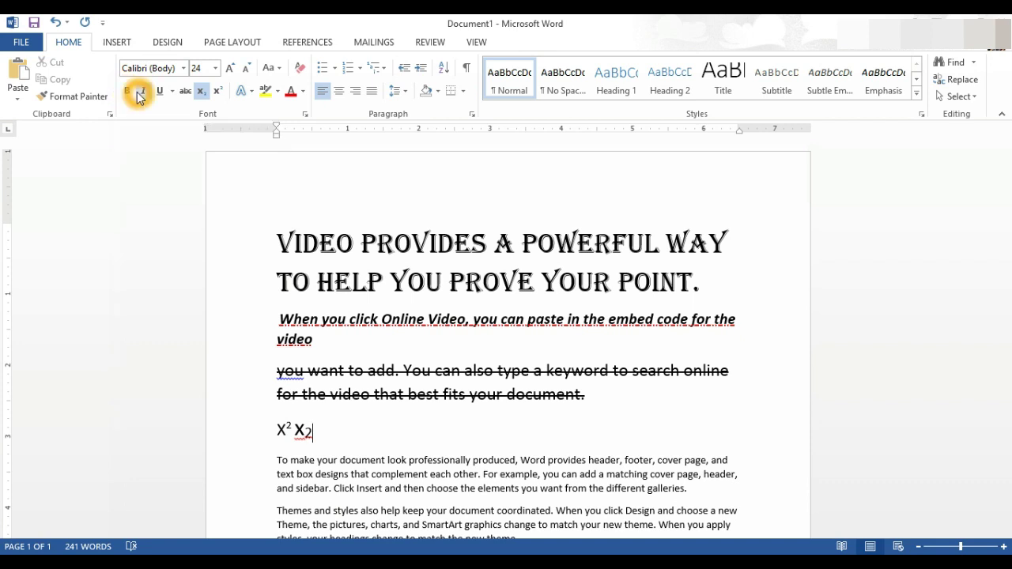
pyautogui.click(161, 98)
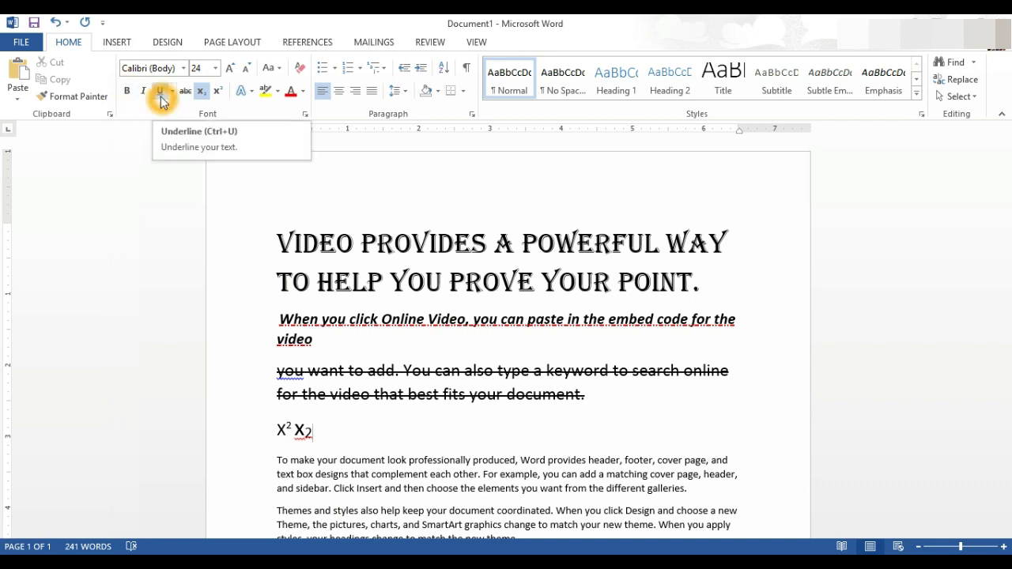
pyautogui.click(126, 94)
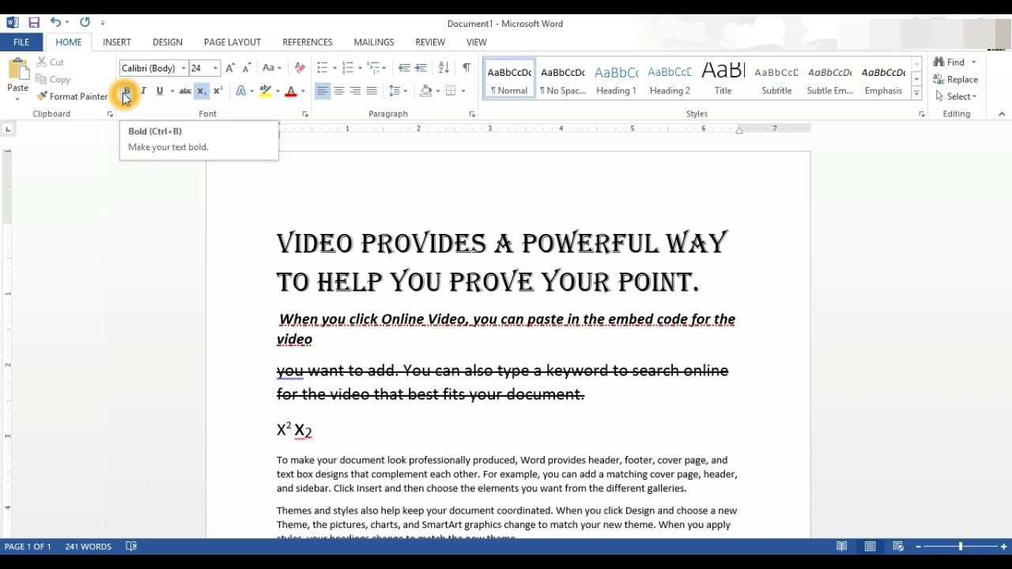
pyautogui.click(141, 93)
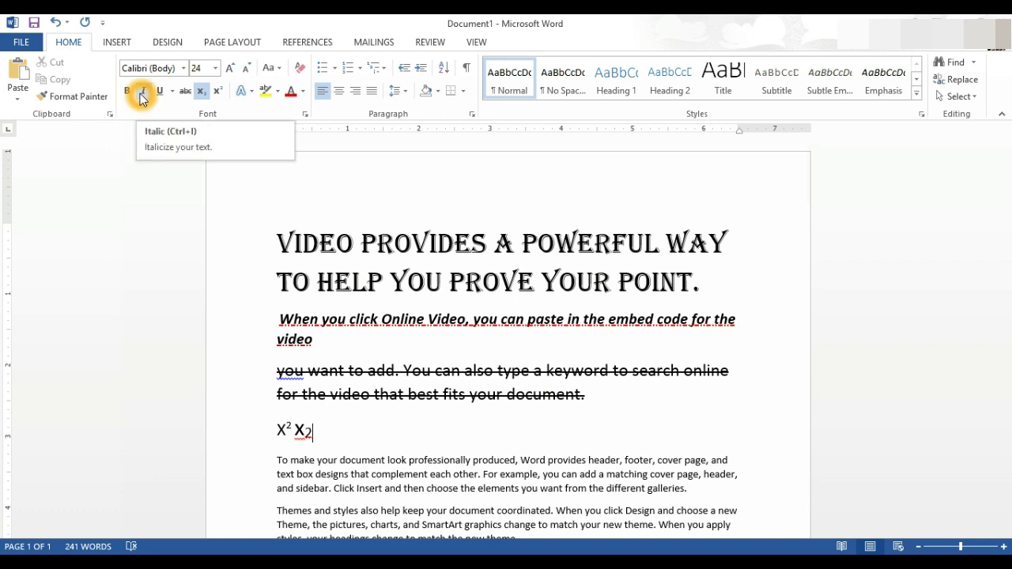
pyautogui.click(157, 94)
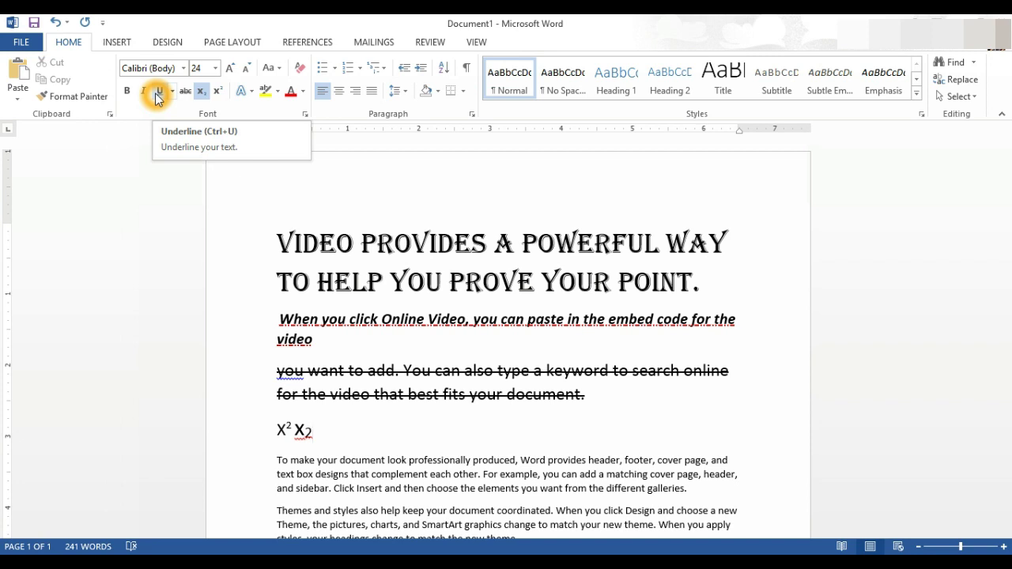
pyautogui.click(162, 92)
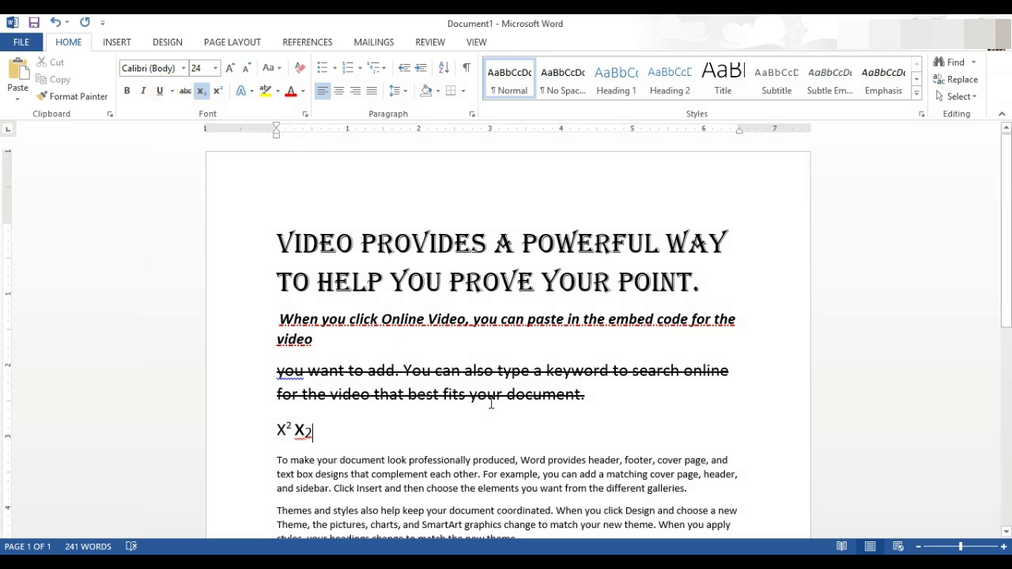
pyautogui.click(277, 459)
# Select the 'To make your document…' paragraph and apply UPPERCASE from Change Case
pyautogui.click(277, 459)
pyautogui.moveTo(278, 459)
pyautogui.mouseDown()
pyautogui.moveTo(667, 459)
pyautogui.moveTo(706, 489)
pyautogui.mouseUp()
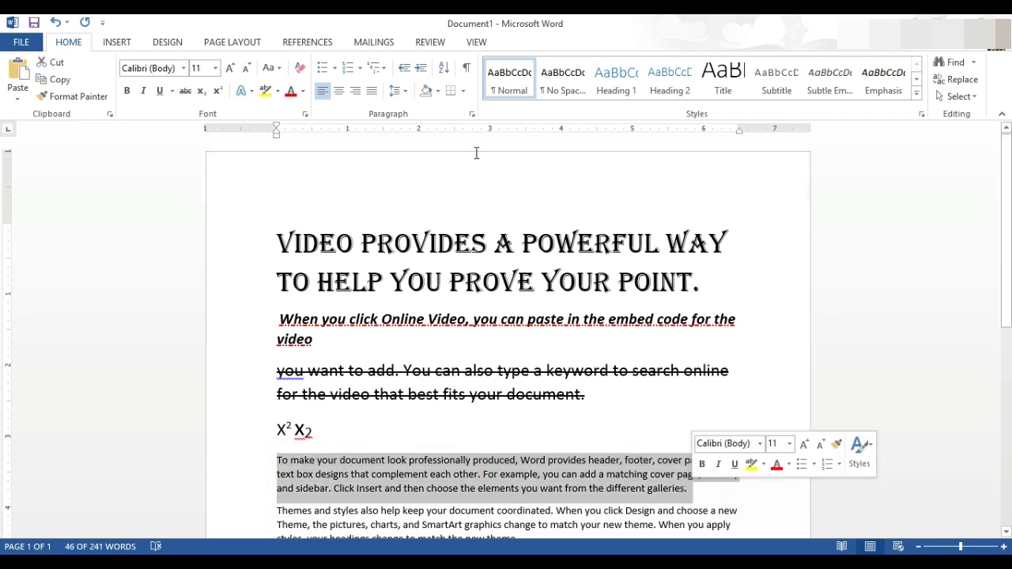
pyautogui.click(277, 73)
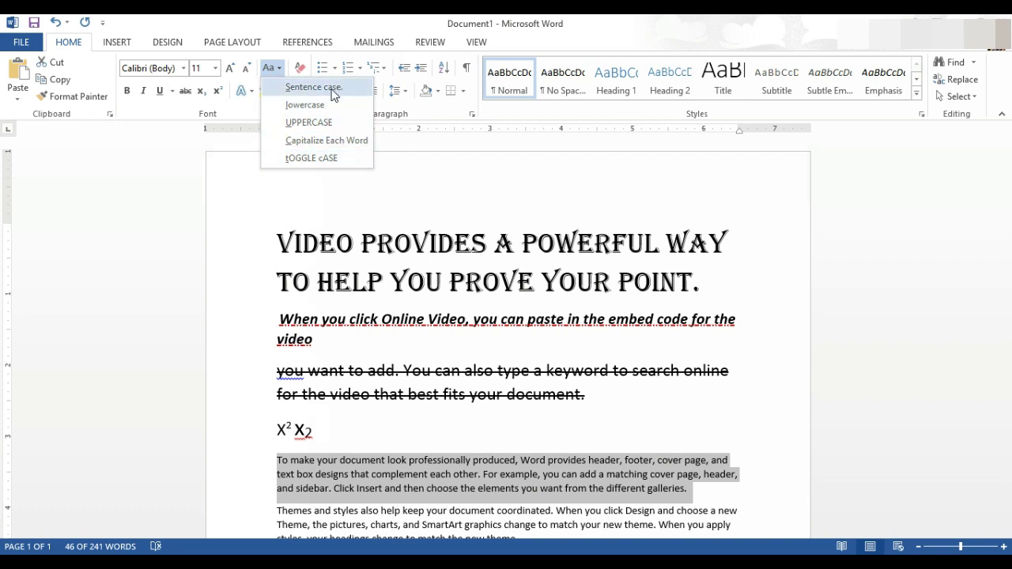
pyautogui.click(301, 125)
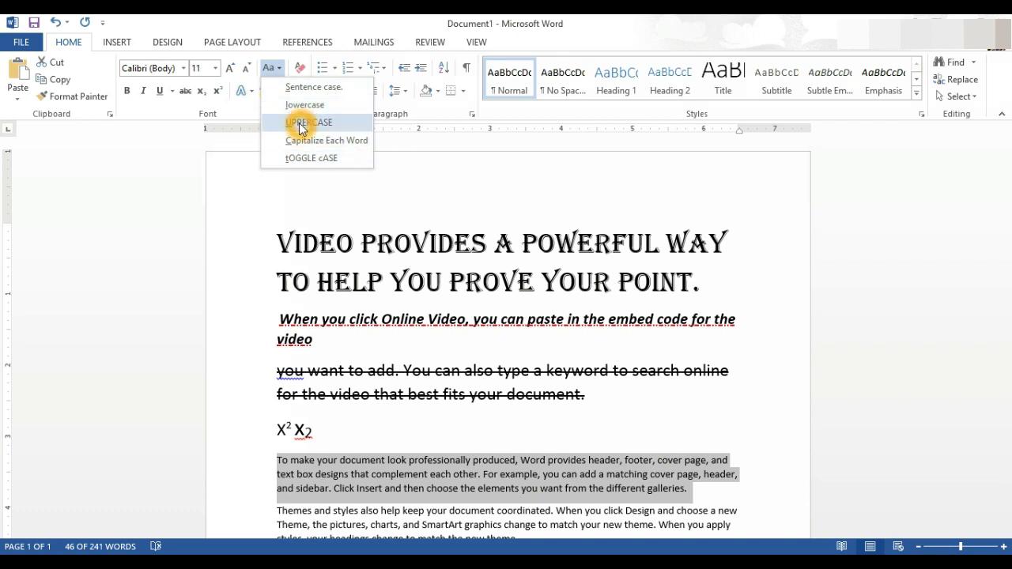
pyautogui.click(301, 125)
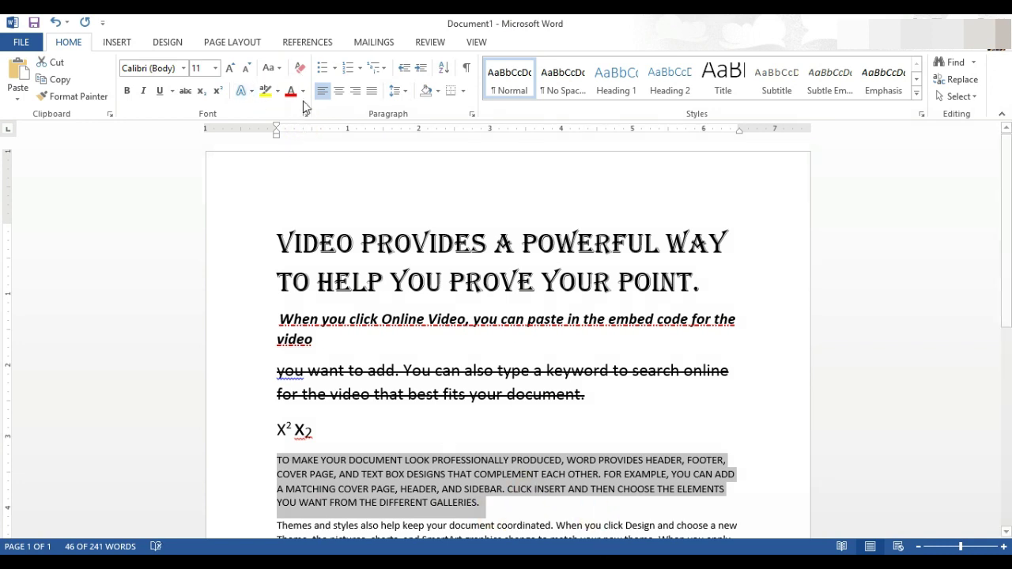
pyautogui.click(273, 73)
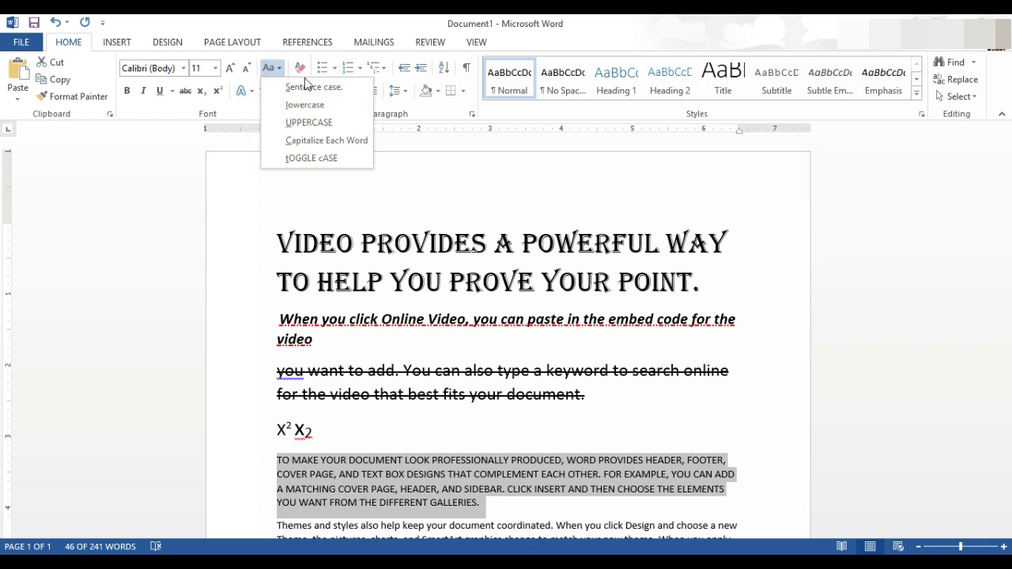
# Switch the To make paragraph to lowercase, then to Sentence case
pyautogui.click(322, 111)
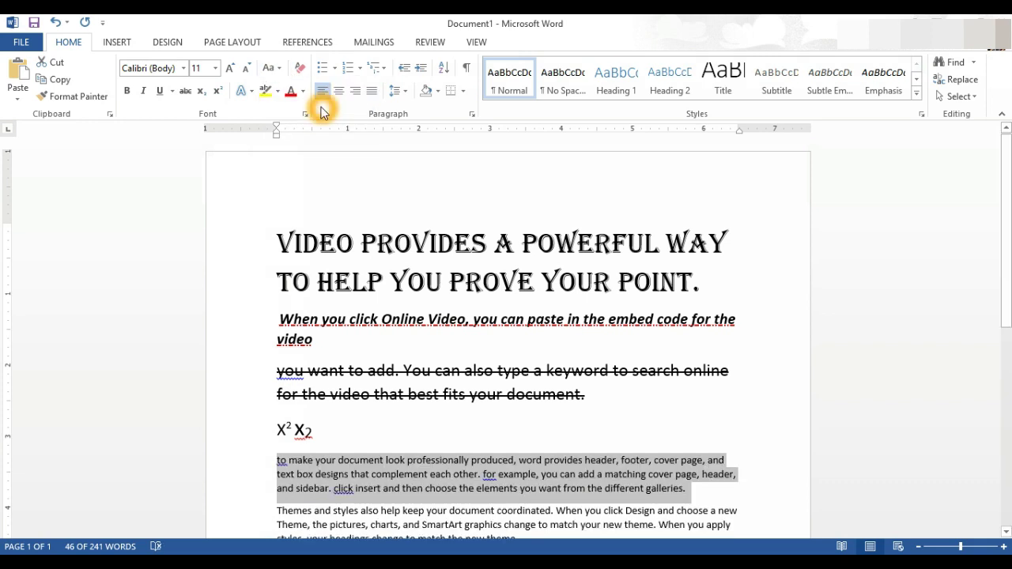
pyautogui.click(281, 71)
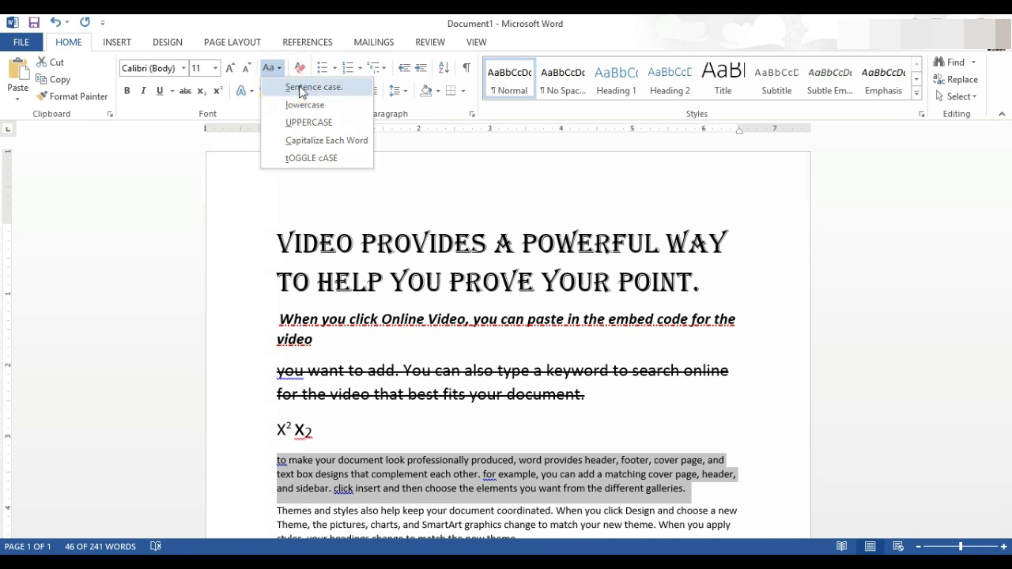
pyautogui.click(298, 87)
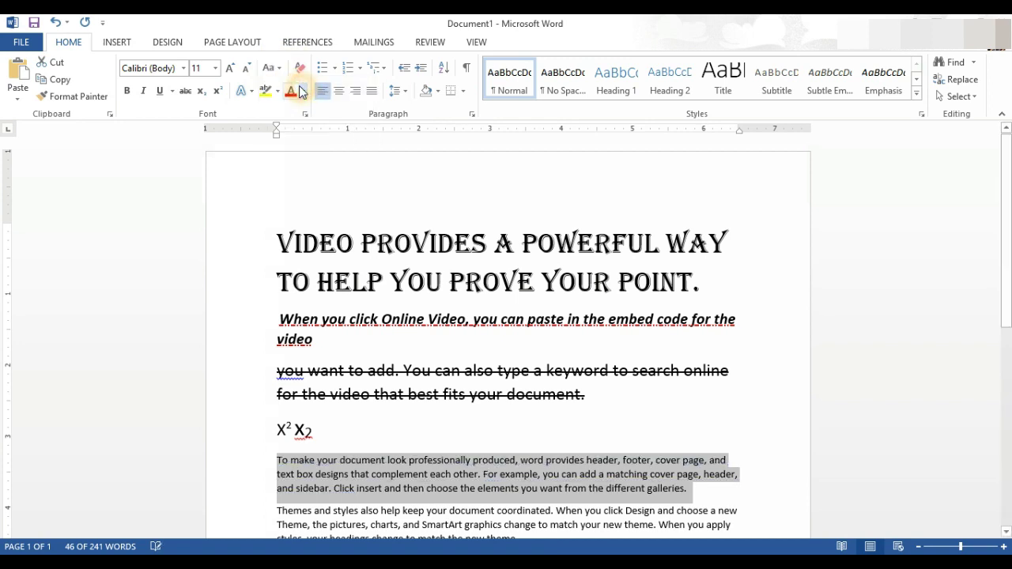
# Reselect the To make paragraph and apply Capitalize Each Word
pyautogui.click(269, 464)
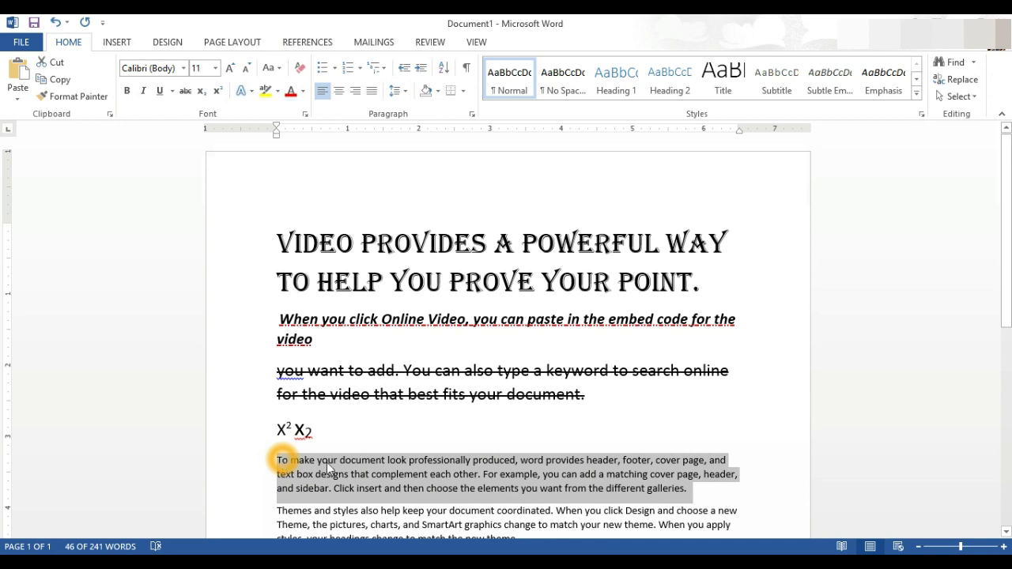
pyautogui.click(370, 468)
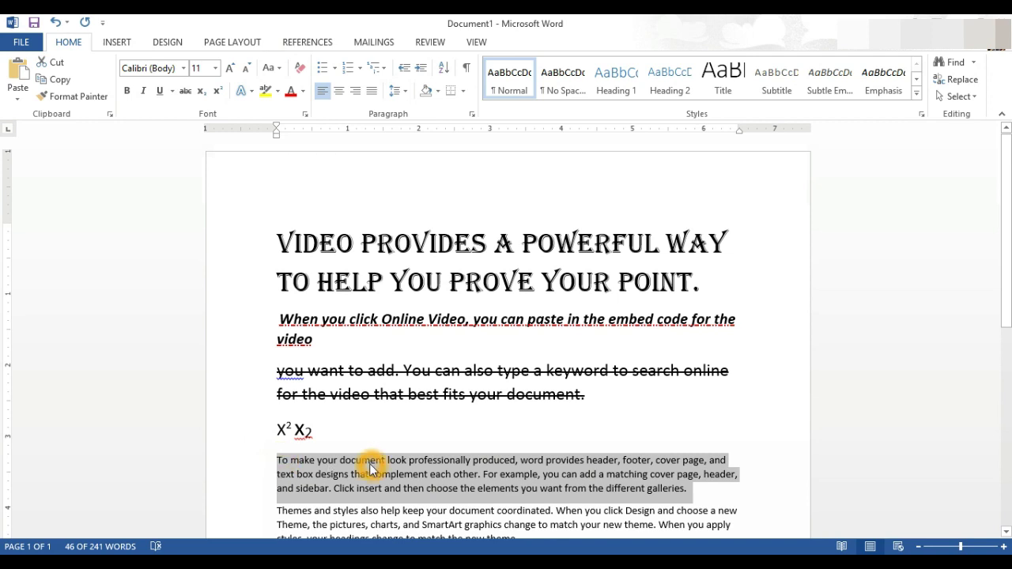
pyautogui.click(278, 70)
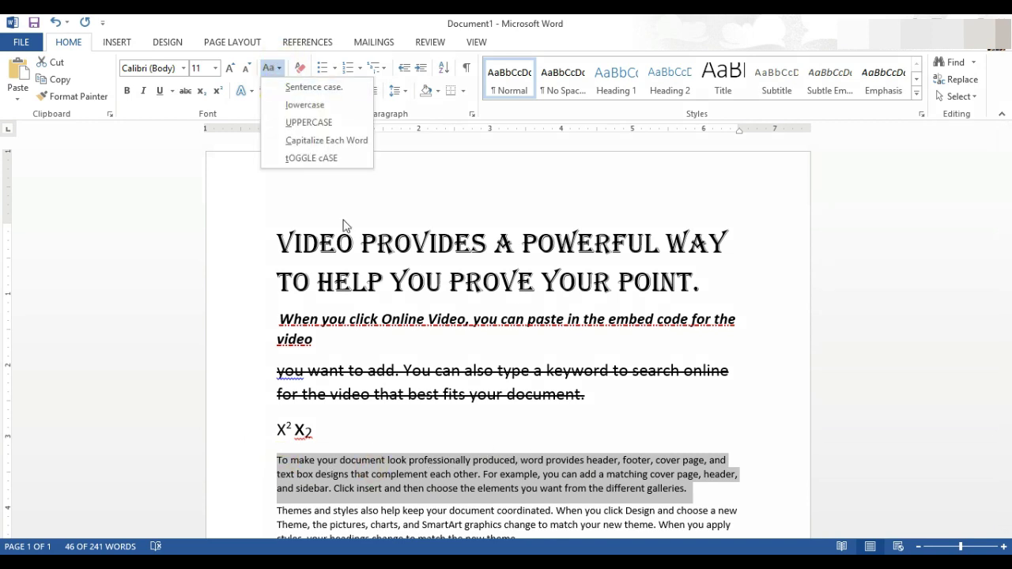
pyautogui.click(341, 146)
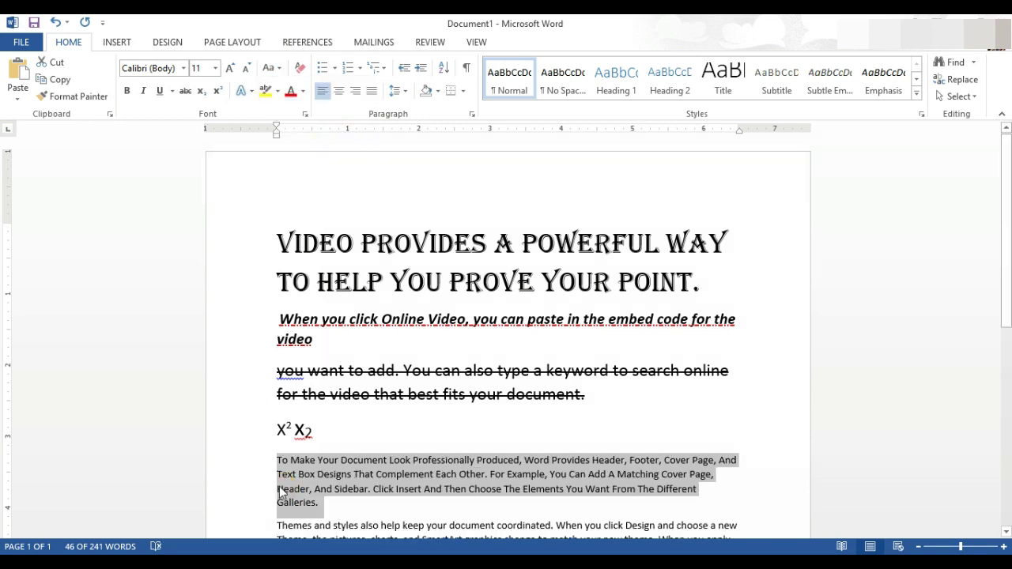
pyautogui.click(285, 464)
# Grow the To make paragraph's font to 14 pt
pyautogui.click(231, 70)
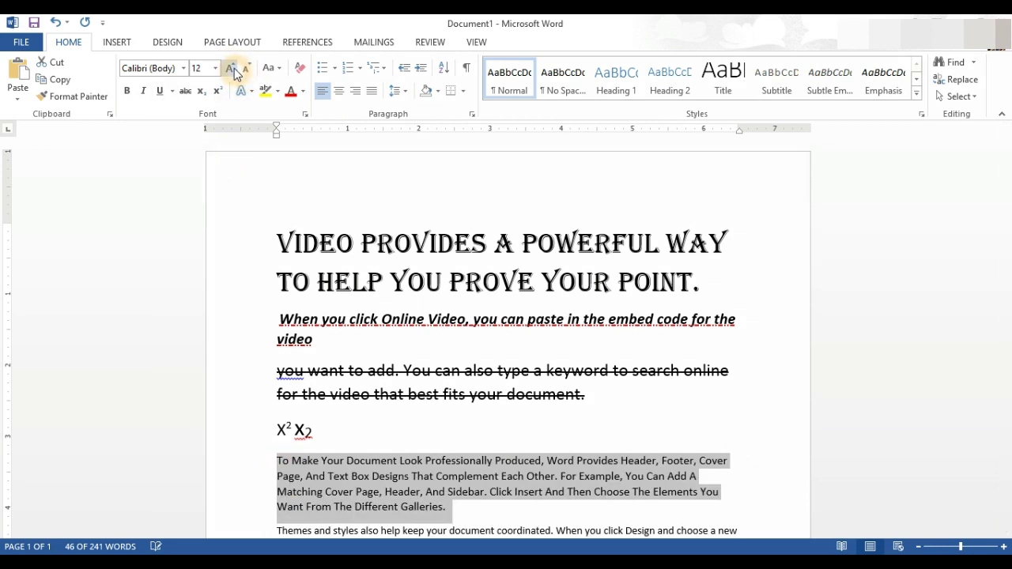
pyautogui.click(231, 70)
pyautogui.scroll(-3, 311, 375)
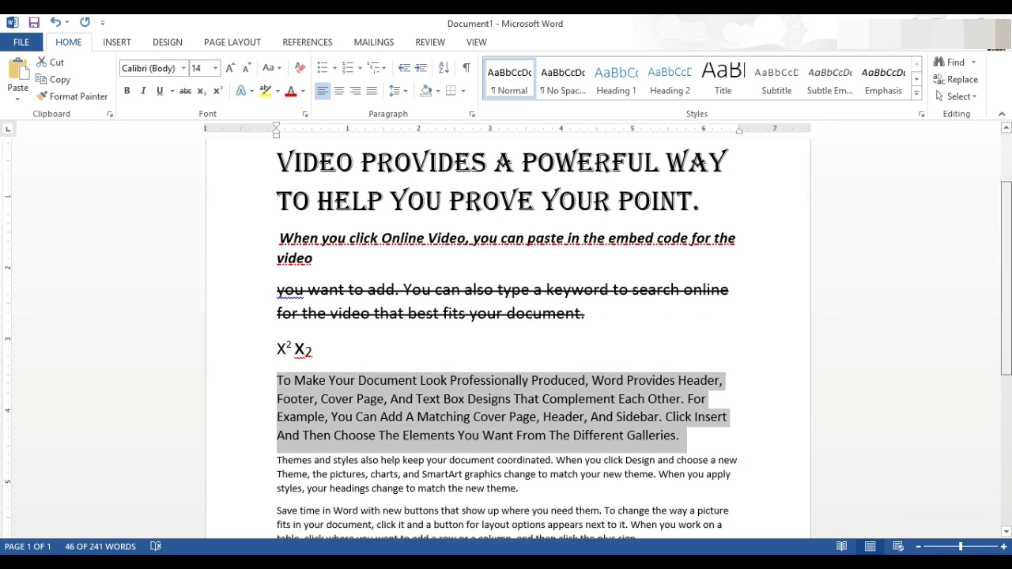
# Apply tOGGLE cASE to the paragraph, then return it to Sentence case and deselect
pyautogui.click(283, 364)
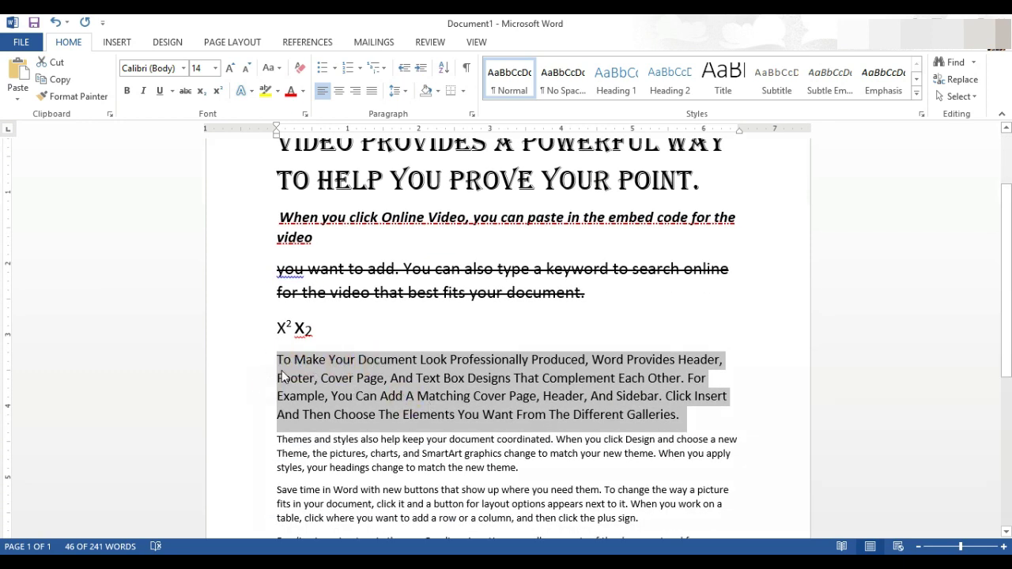
pyautogui.moveTo(294, 366); pyautogui.dragTo(386, 365)
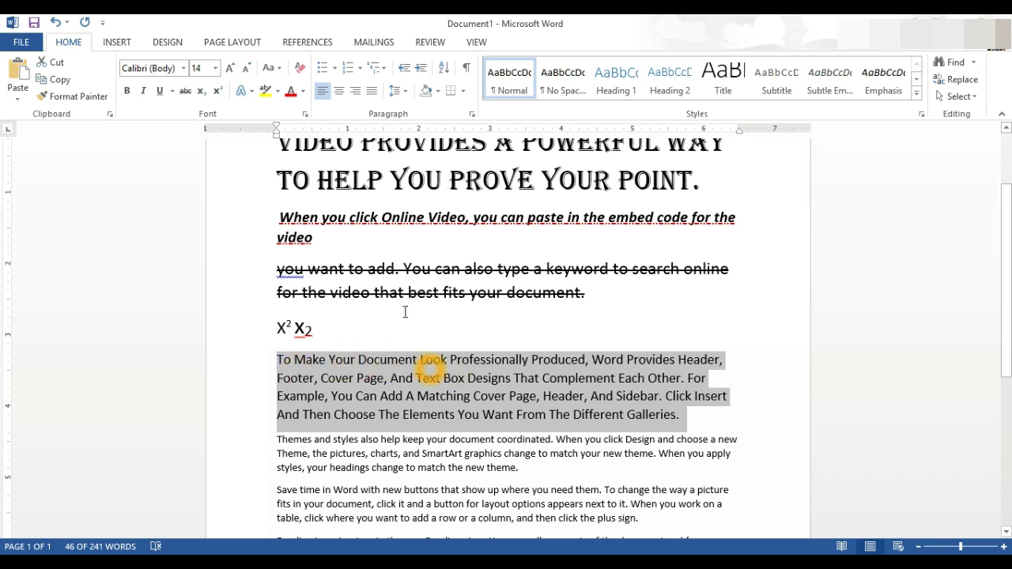
pyautogui.click(282, 70)
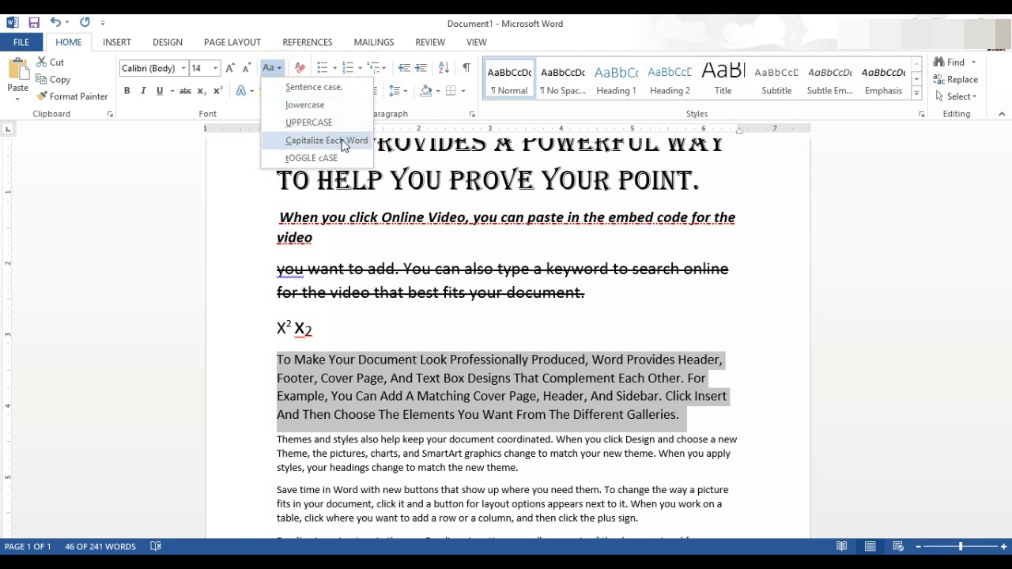
pyautogui.click(329, 159)
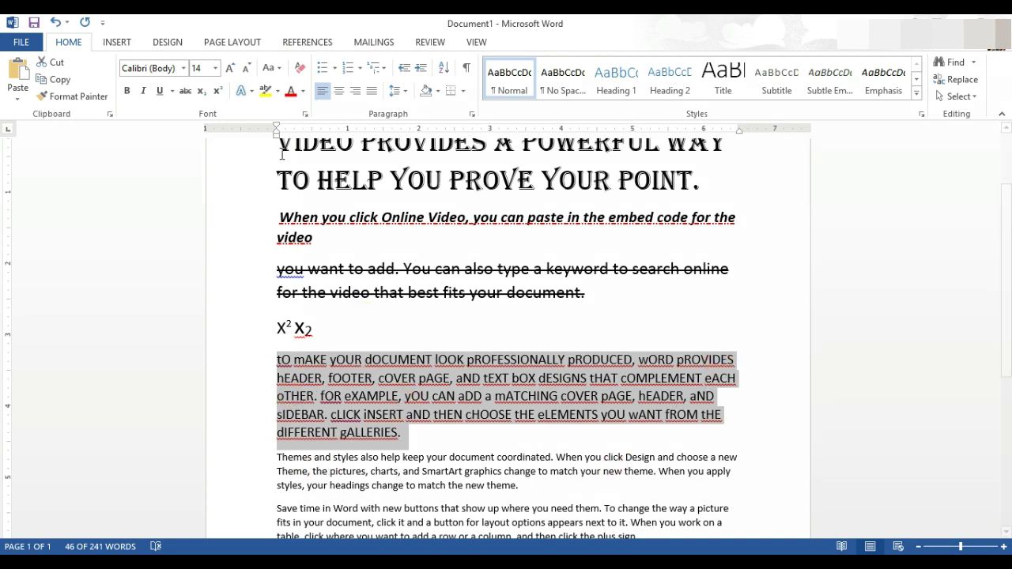
pyautogui.click(269, 68)
pyautogui.click(289, 93)
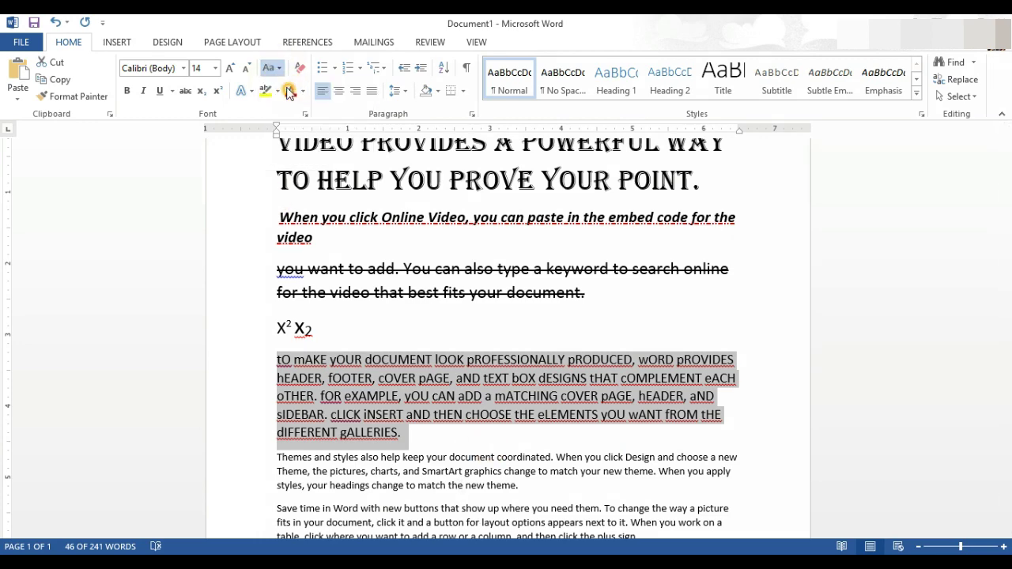
pyautogui.click(279, 439)
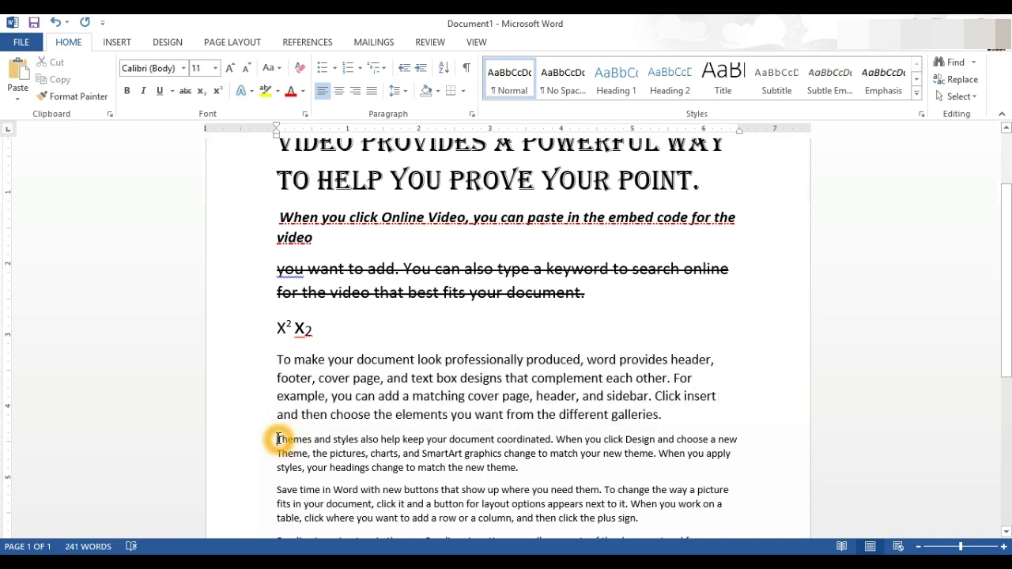
# Select 'To make your document look professionally produced,' and apply a glow text effect
pyautogui.moveTo(276, 437); pyautogui.dragTo(725, 415)
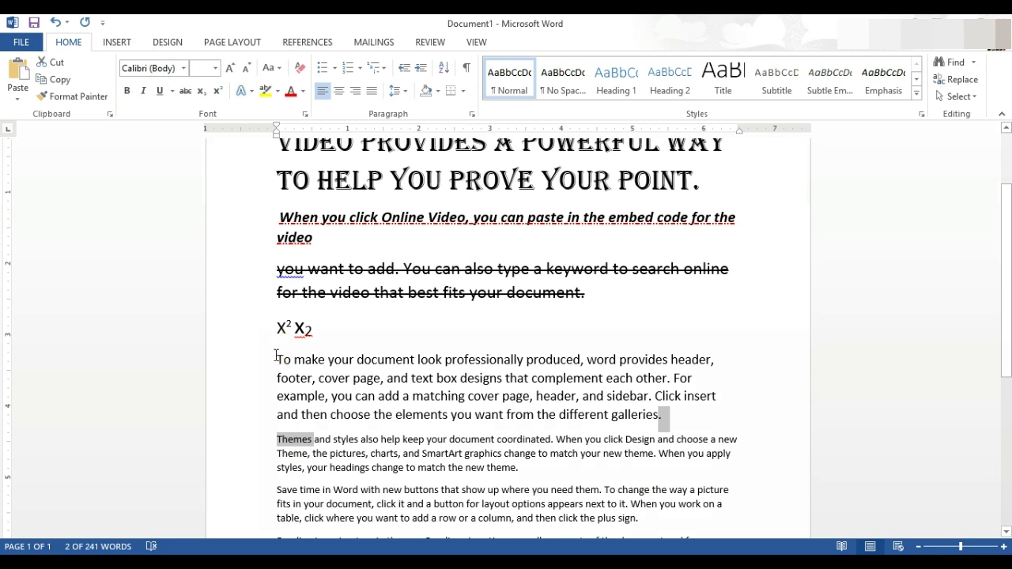
pyautogui.moveTo(277, 356); pyautogui.dragTo(585, 361)
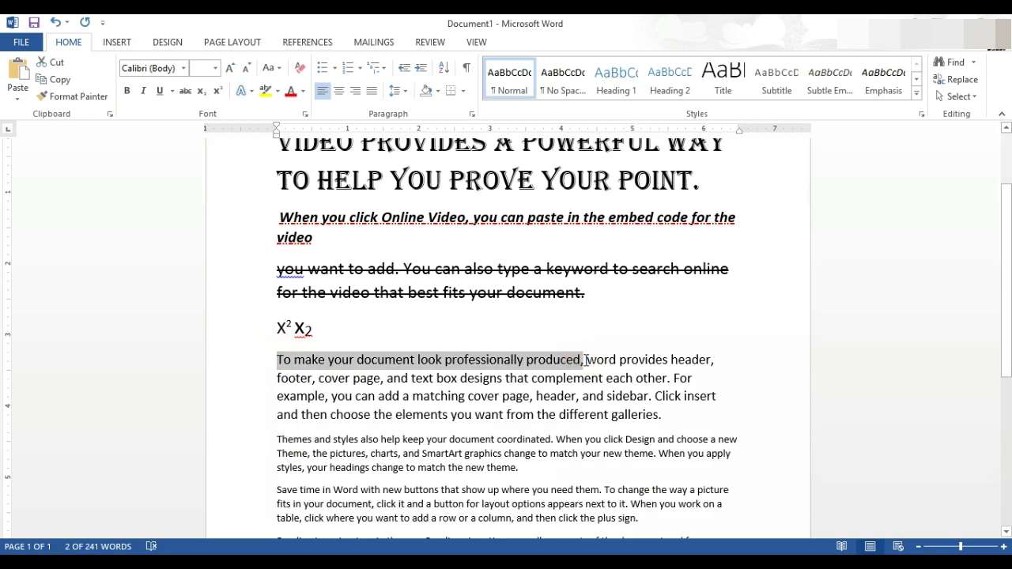
pyautogui.click(243, 92)
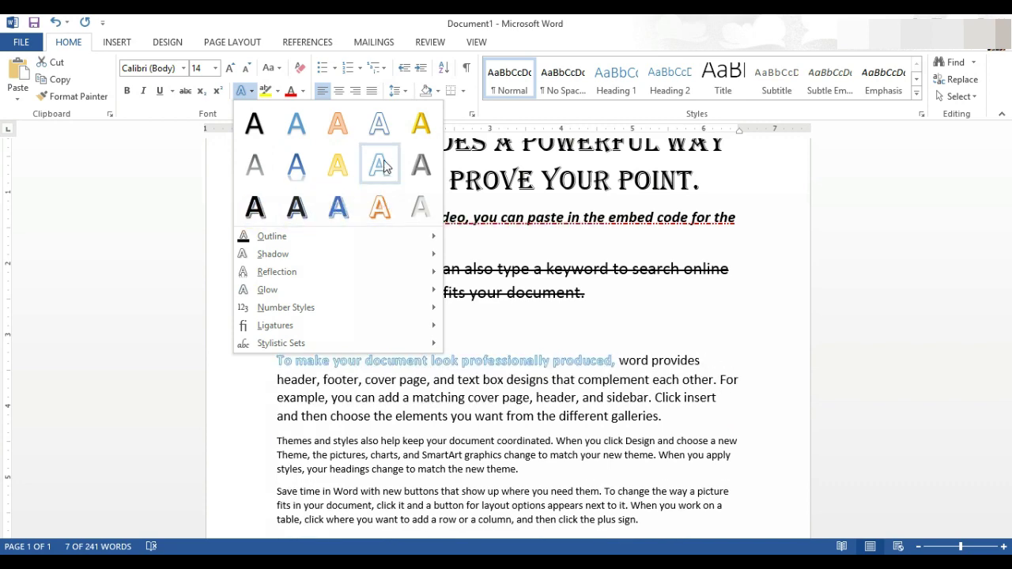
pyautogui.click(382, 208)
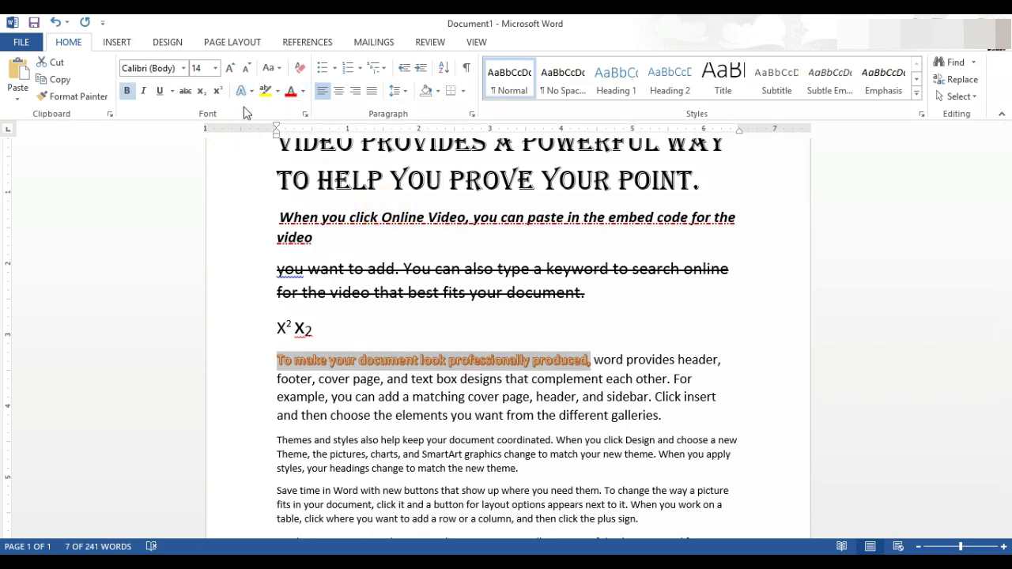
# Dismiss the download manager warning pop-ups and registration window
pyautogui.click(253, 93)
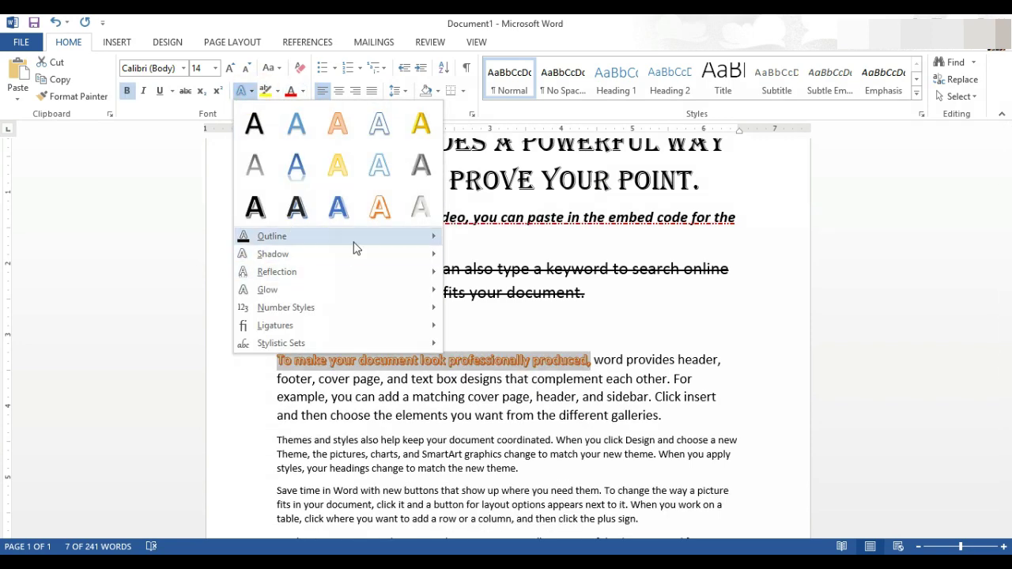
pyautogui.moveTo(357, 241)
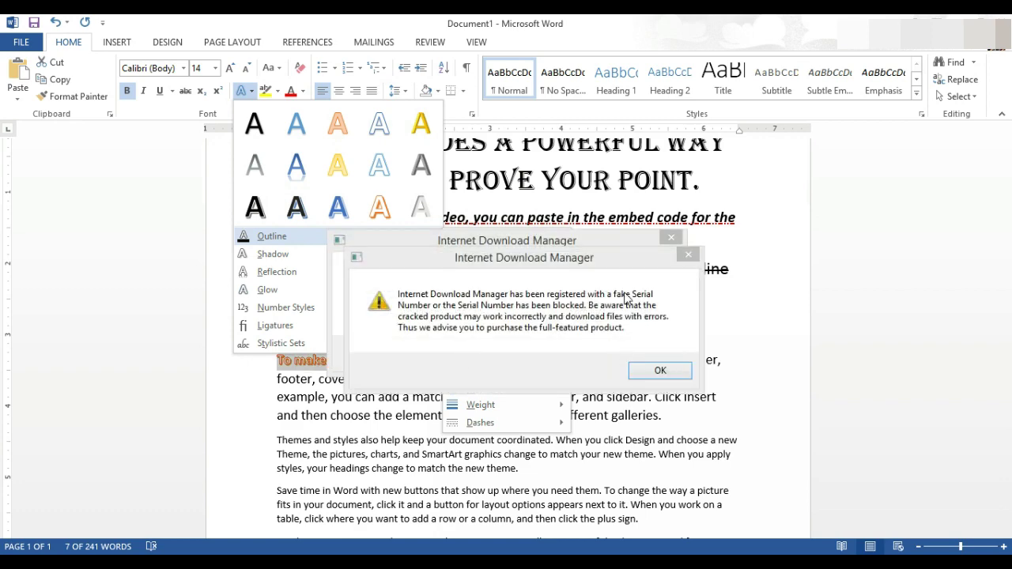
pyautogui.click(688, 255)
pyautogui.click(672, 237)
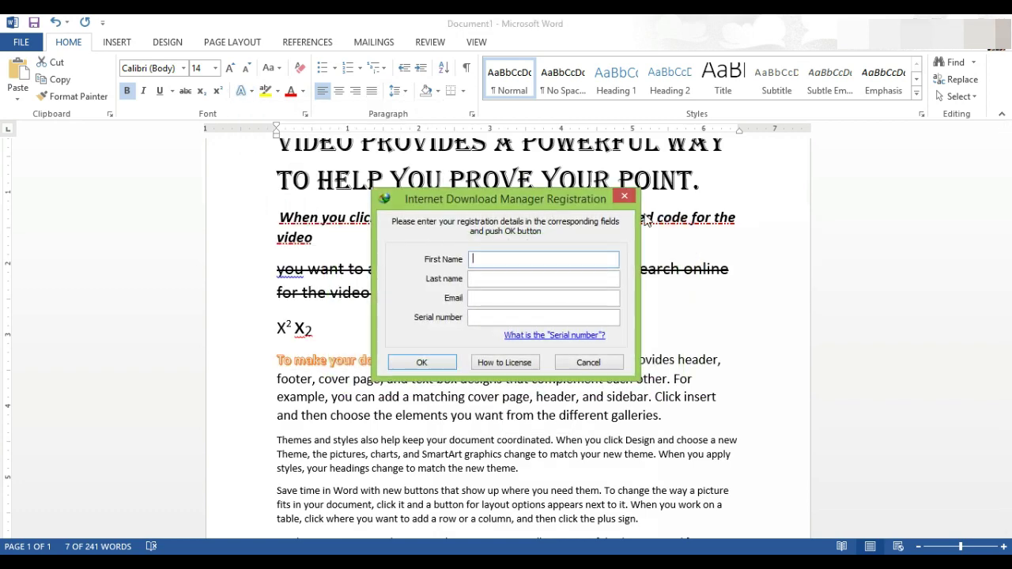
pyautogui.click(626, 197)
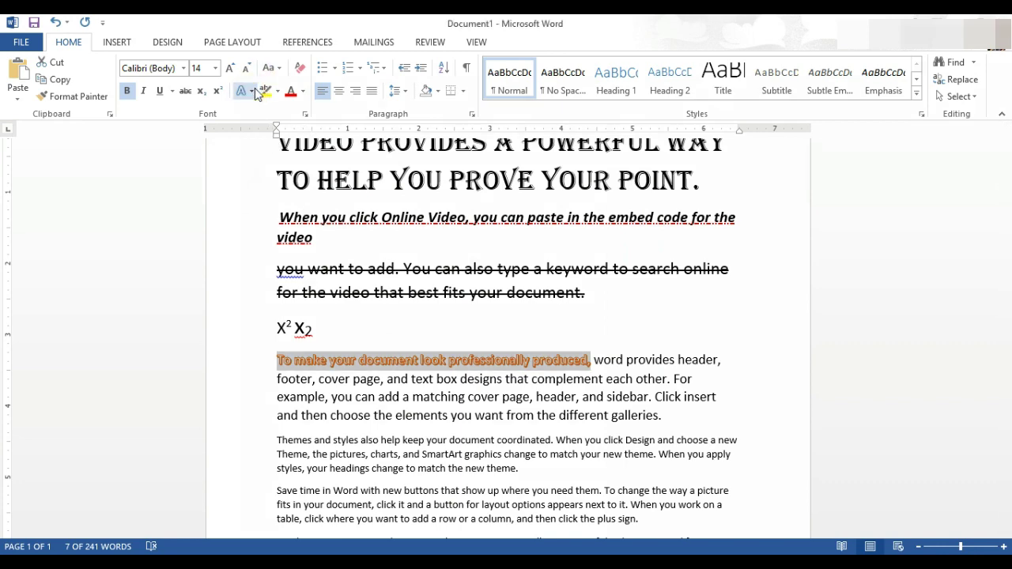
# Give the selected sentence a red text outline
pyautogui.click(254, 93)
pyautogui.moveTo(435, 242)
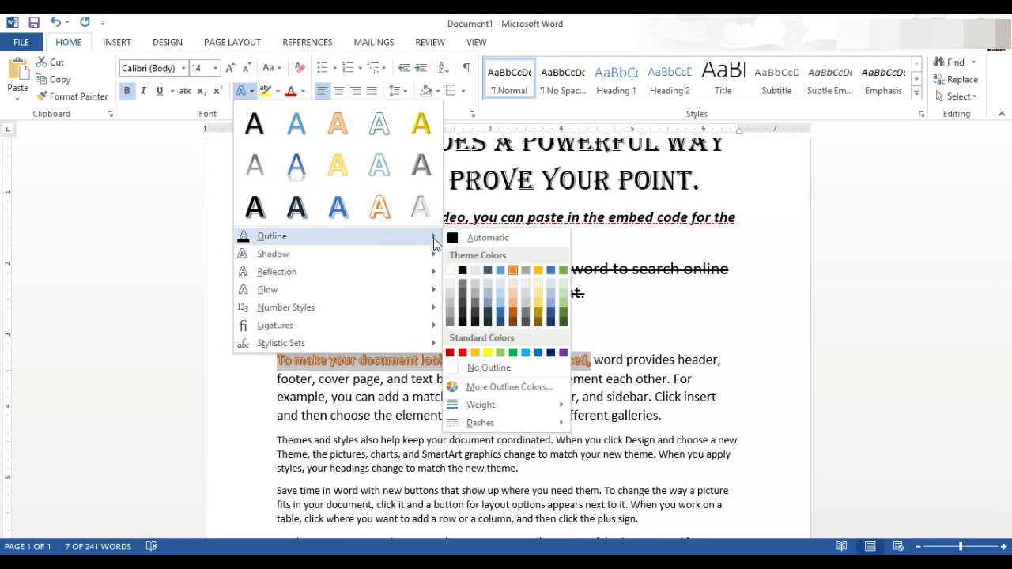
pyautogui.click(463, 354)
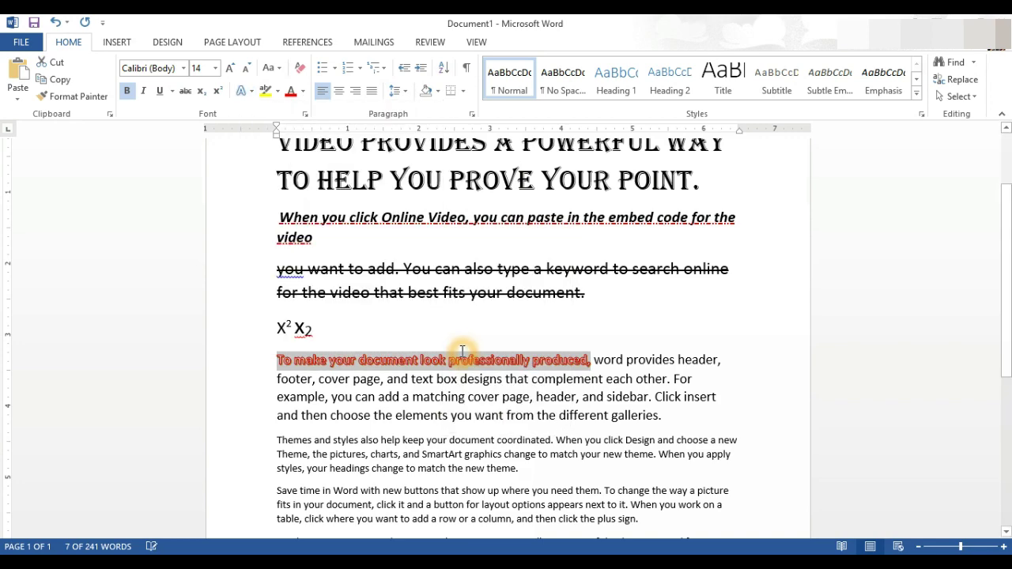
# Preview Shadow, Reflection and Glow effects without applying any of them
pyautogui.click(253, 91)
pyautogui.click(433, 259)
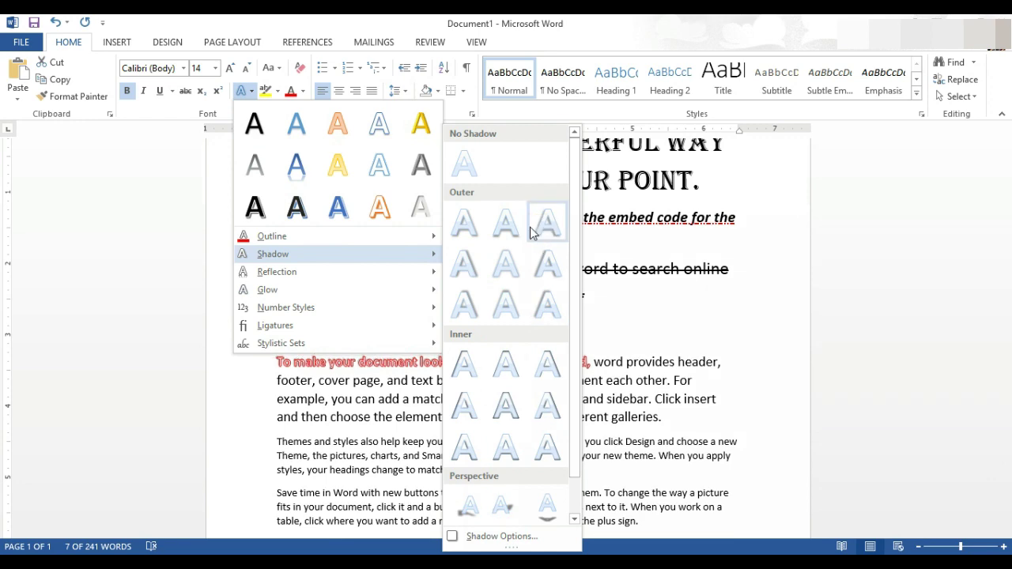
pyautogui.moveTo(435, 273)
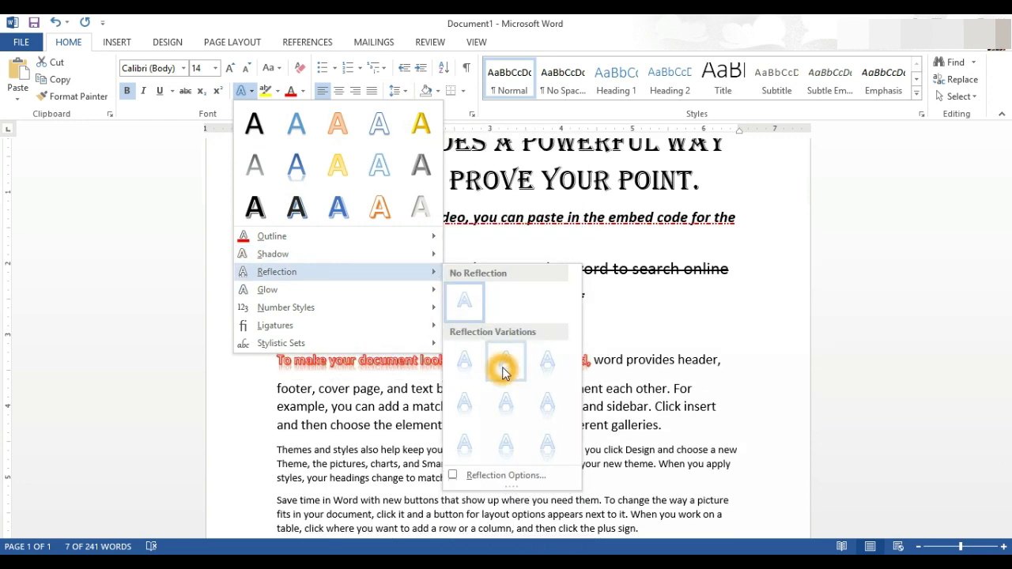
pyautogui.moveTo(321, 292)
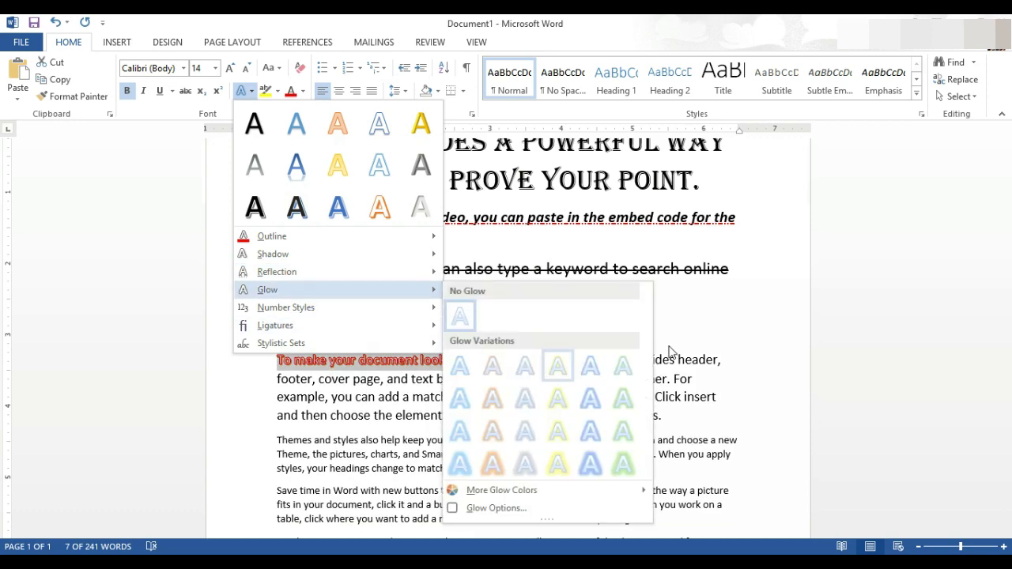
pyautogui.click(741, 307)
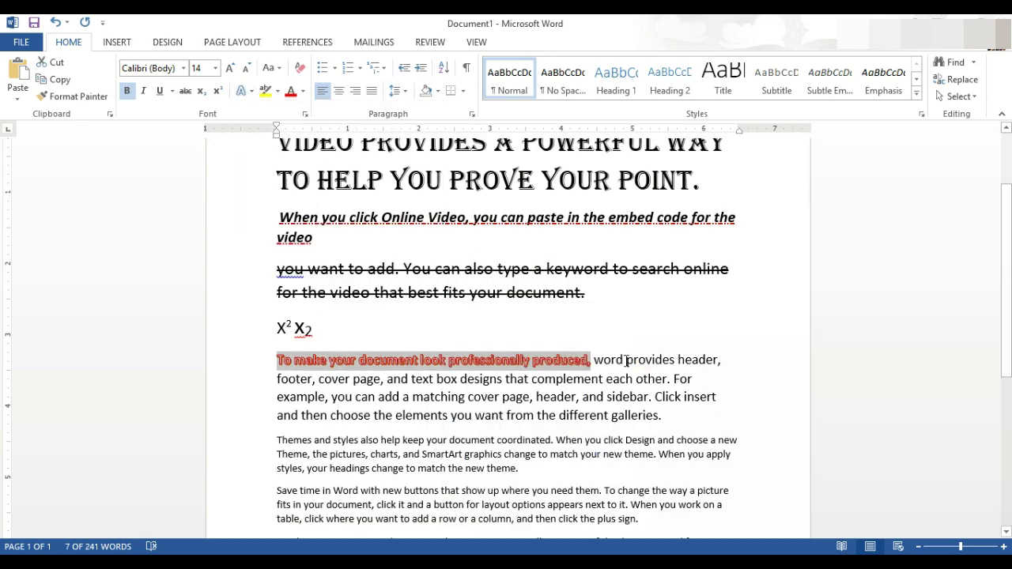
pyautogui.click(594, 361)
# Break 'word provides header, footer, cover page,' onto its own paragraph and try highlighting it
pyautogui.press('Return')
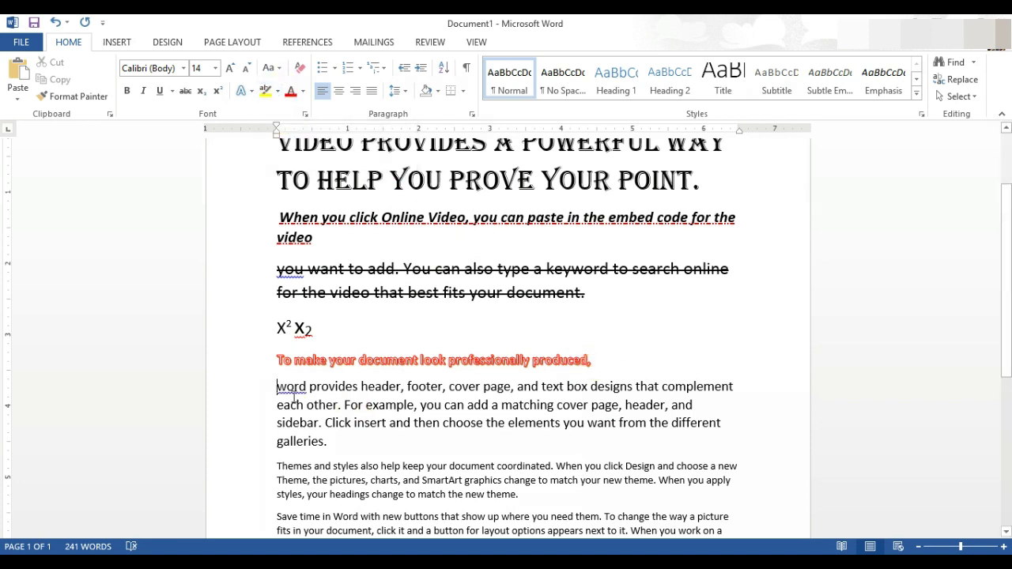
pyautogui.moveTo(290, 388); pyautogui.dragTo(515, 386)
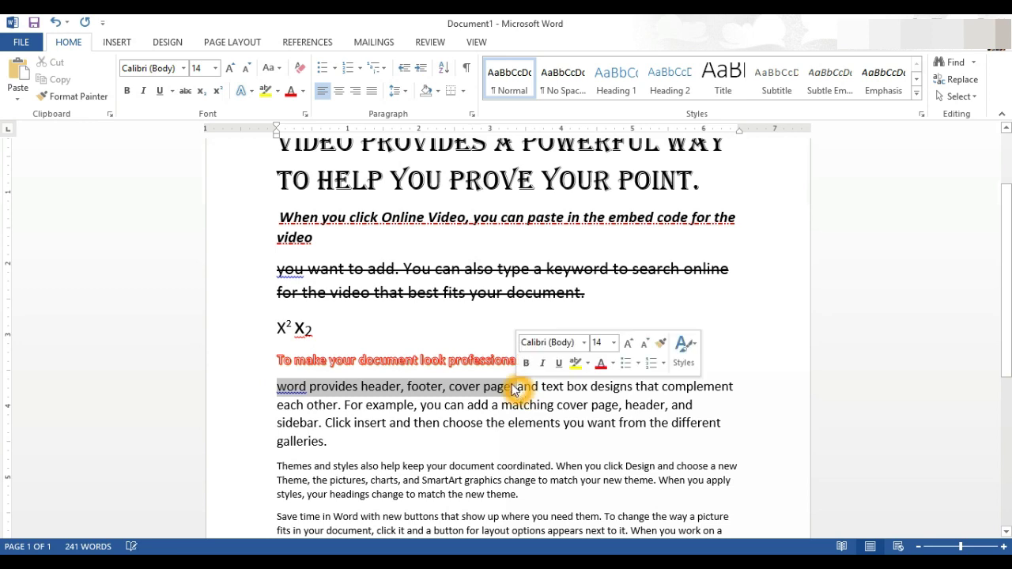
pyautogui.click(260, 95)
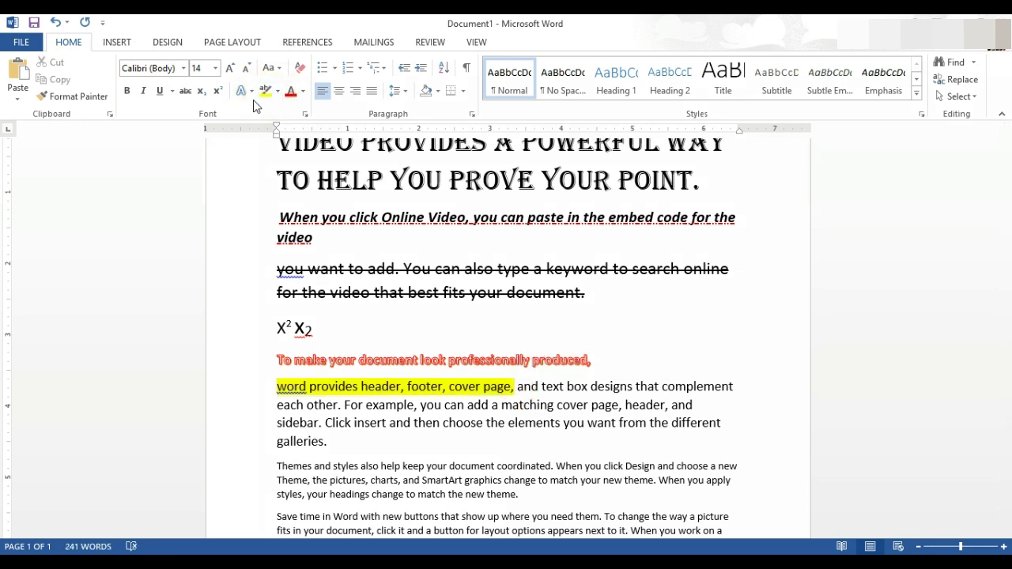
# Choose yellow from the Text Highlight Color palette and reselect the phrase
pyautogui.moveTo(514, 385); pyautogui.dragTo(264, 389)
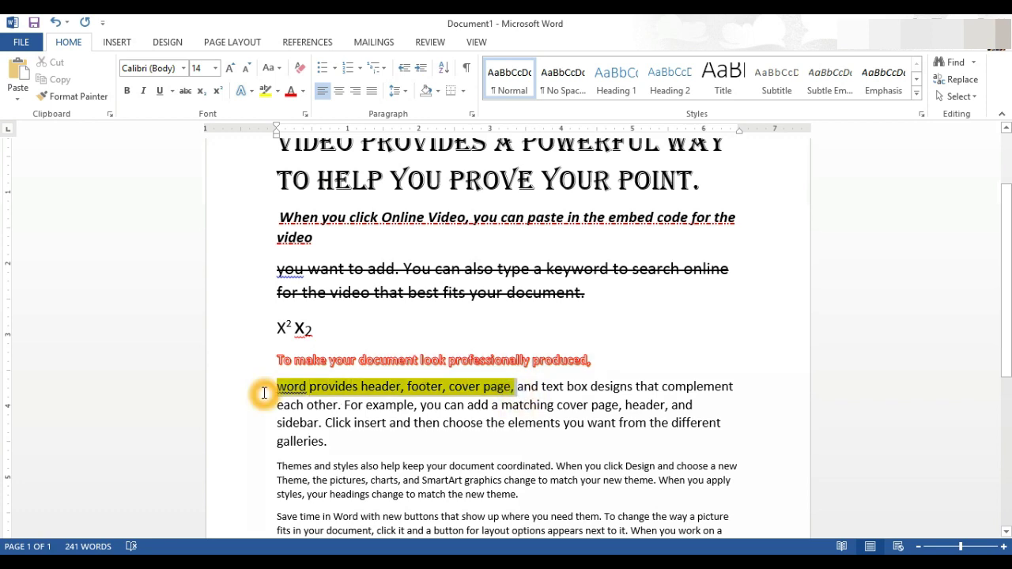
pyautogui.click(277, 90)
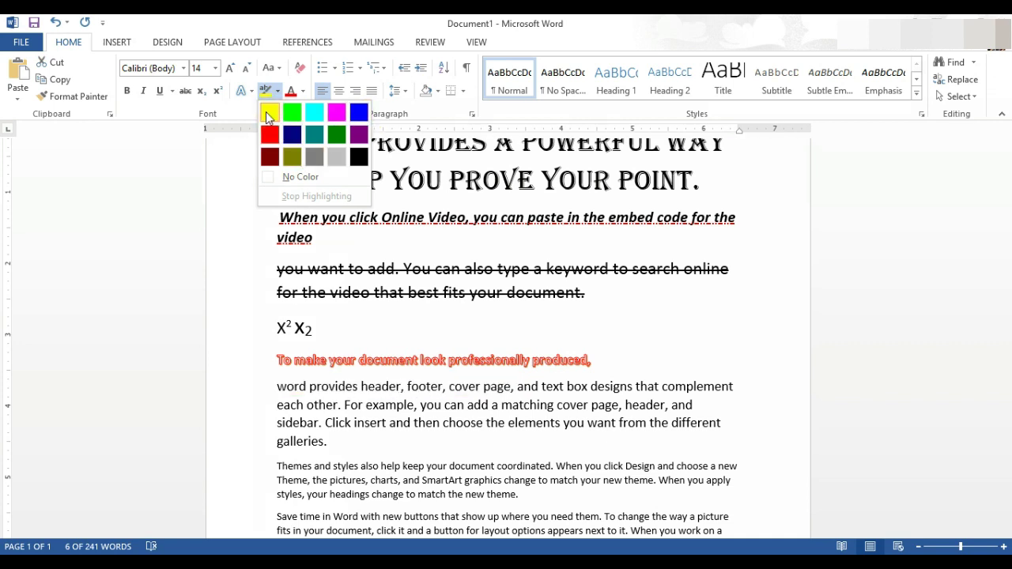
pyautogui.click(269, 117)
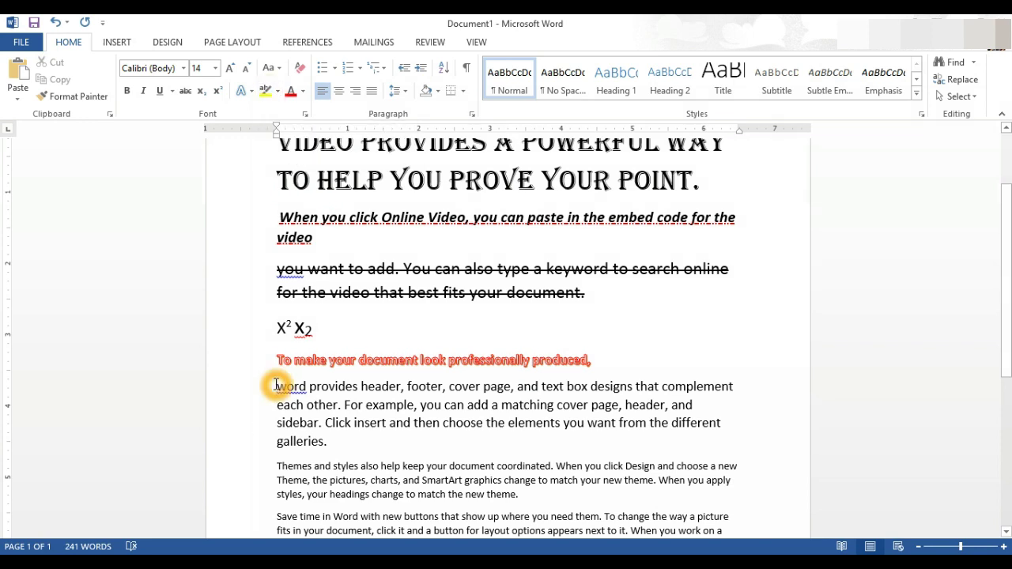
pyautogui.moveTo(275, 387); pyautogui.dragTo(515, 387)
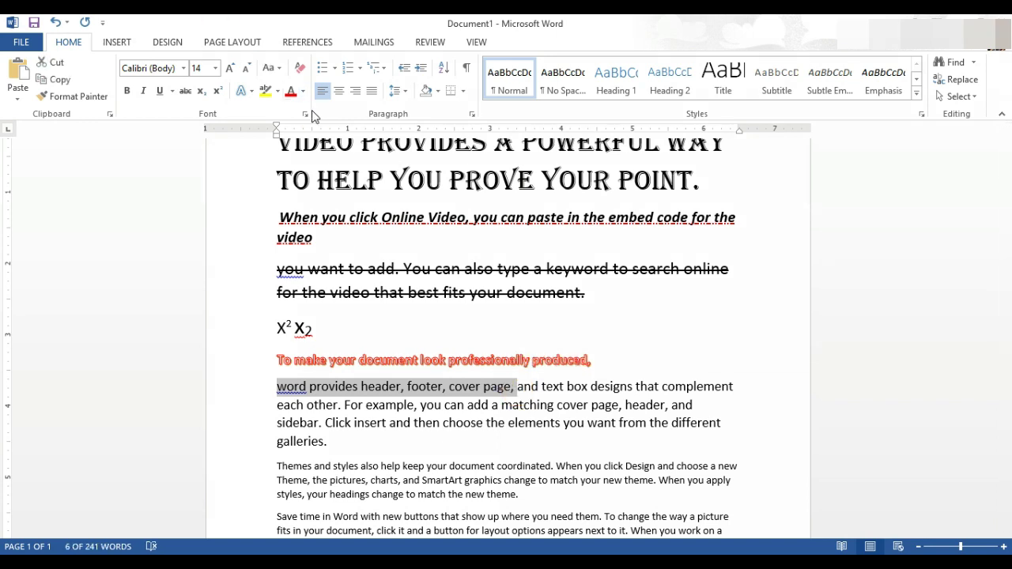
# Highlight 'word provides header, footer, cover page,' yellow and split the paragraph after it
pyautogui.click(267, 92)
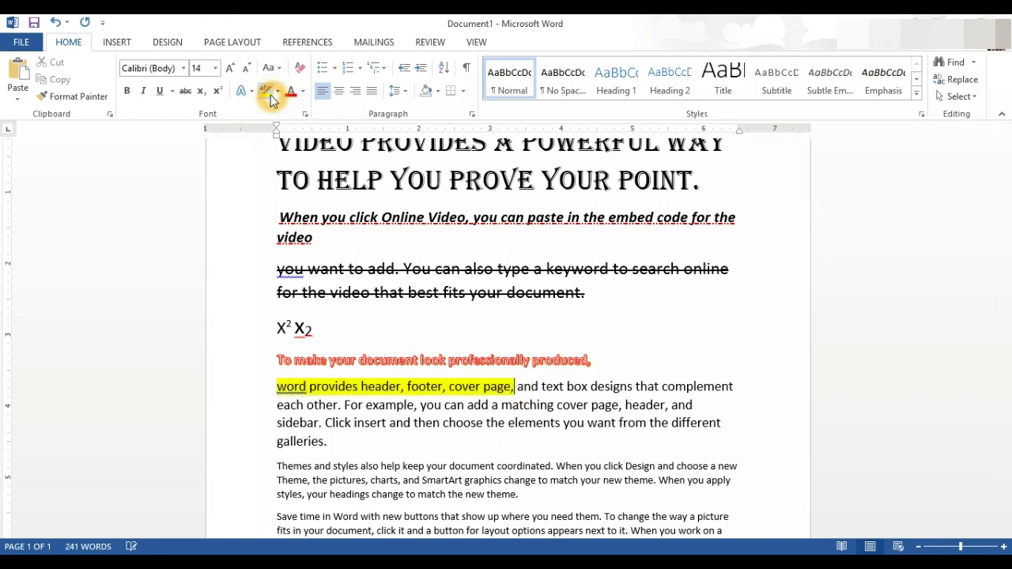
pyautogui.click(519, 389)
pyautogui.press('Return')
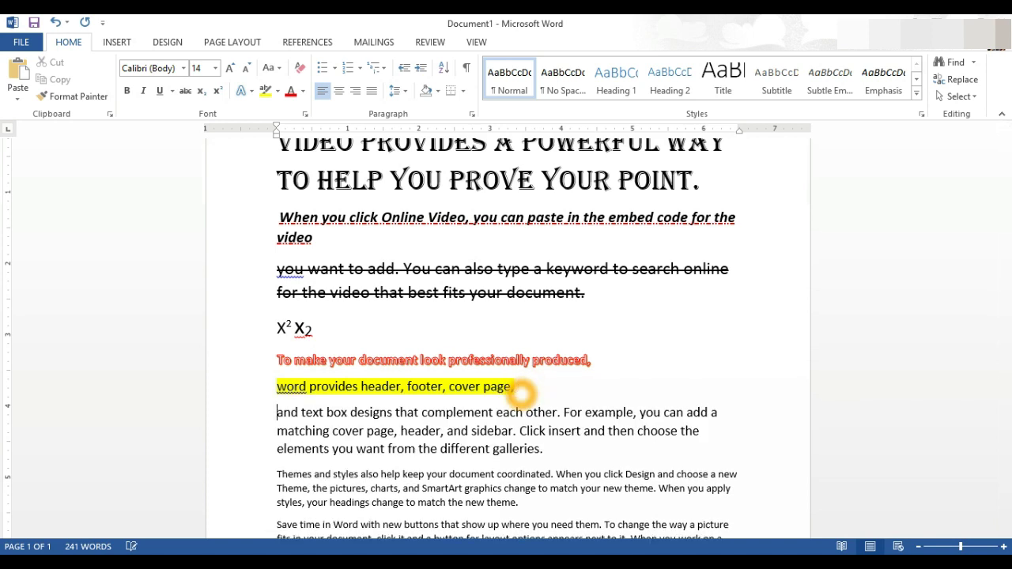
# Make 'and text box designs that complement each other.' dark blue at 20 pt
pyautogui.click(273, 415)
pyautogui.hotkey('shift', 'End')
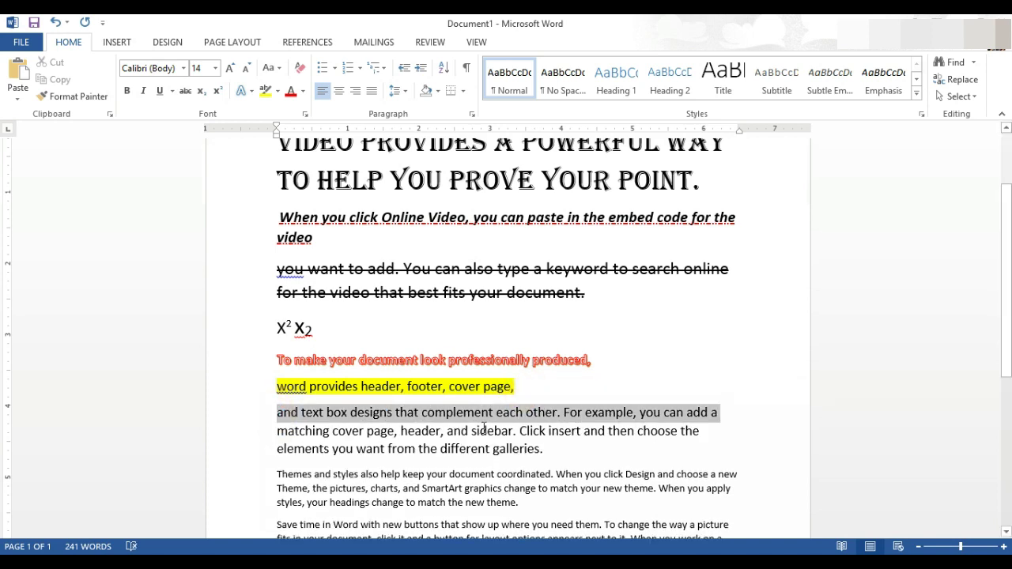
pyautogui.keyDown('shift'); pyautogui.click(563, 415); pyautogui.keyUp('shift')
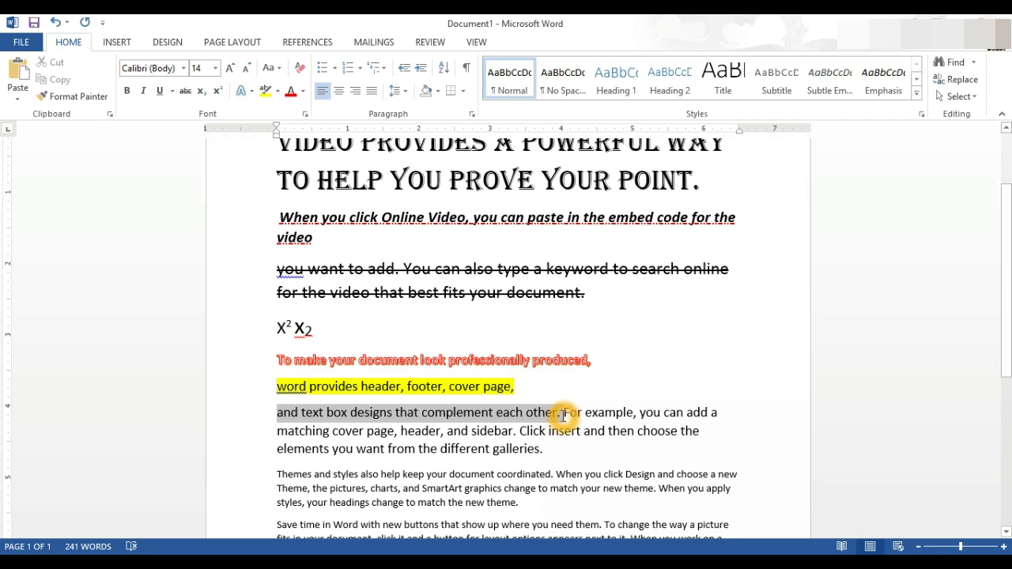
pyautogui.click(301, 94)
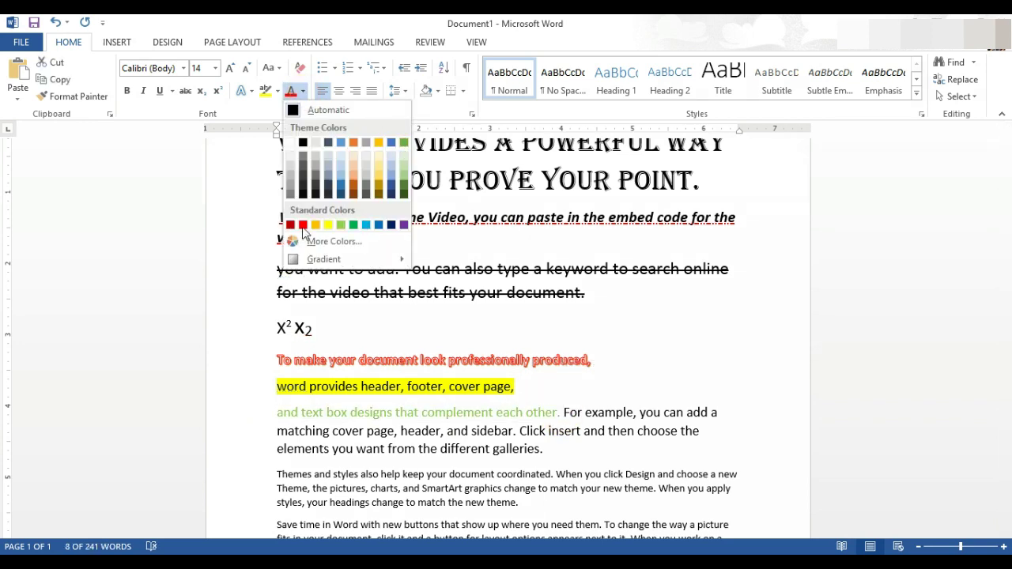
pyautogui.click(304, 226)
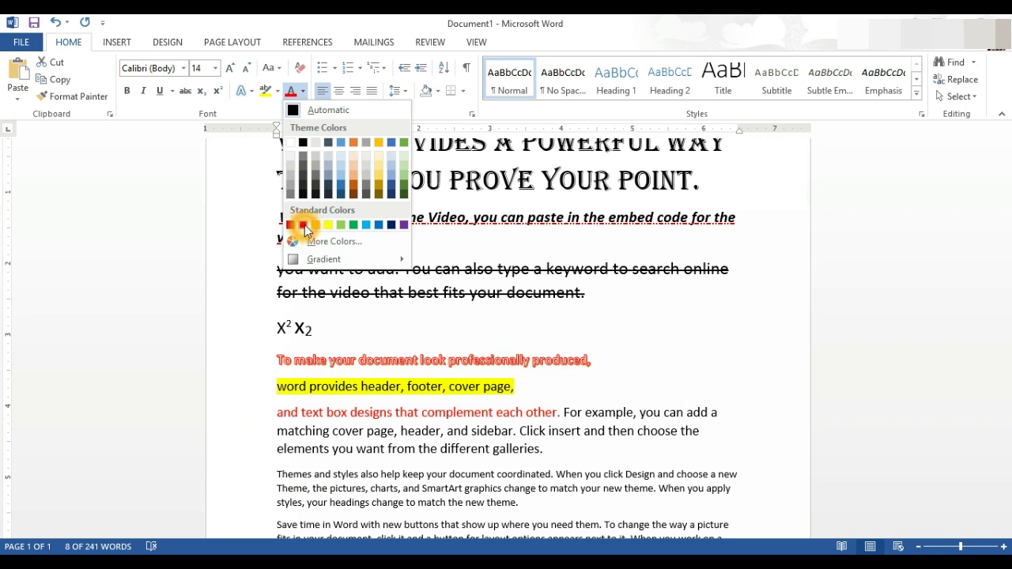
pyautogui.click(393, 225)
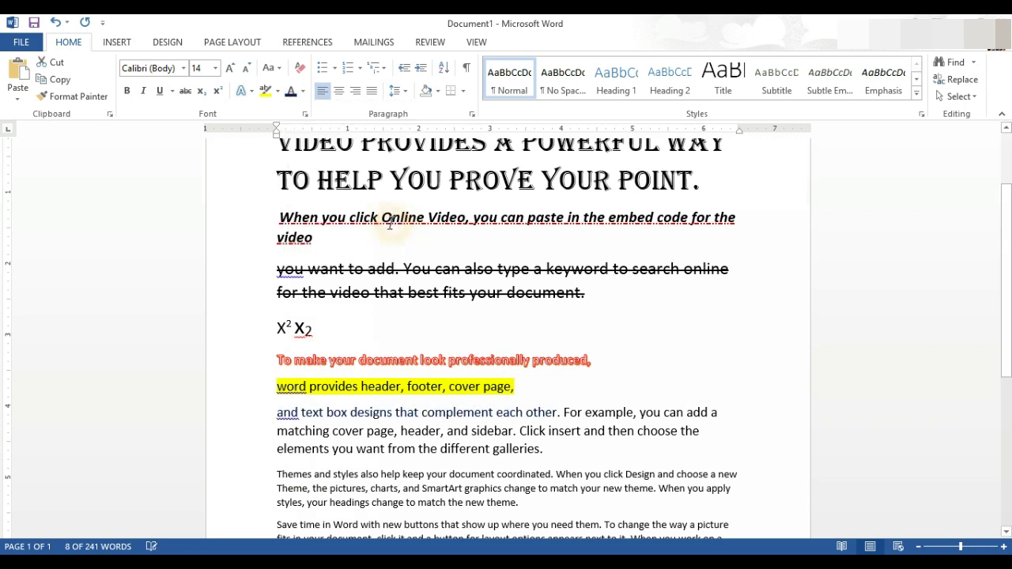
pyautogui.click(231, 68)
pyautogui.click(230, 68)
pyautogui.click(231, 68)
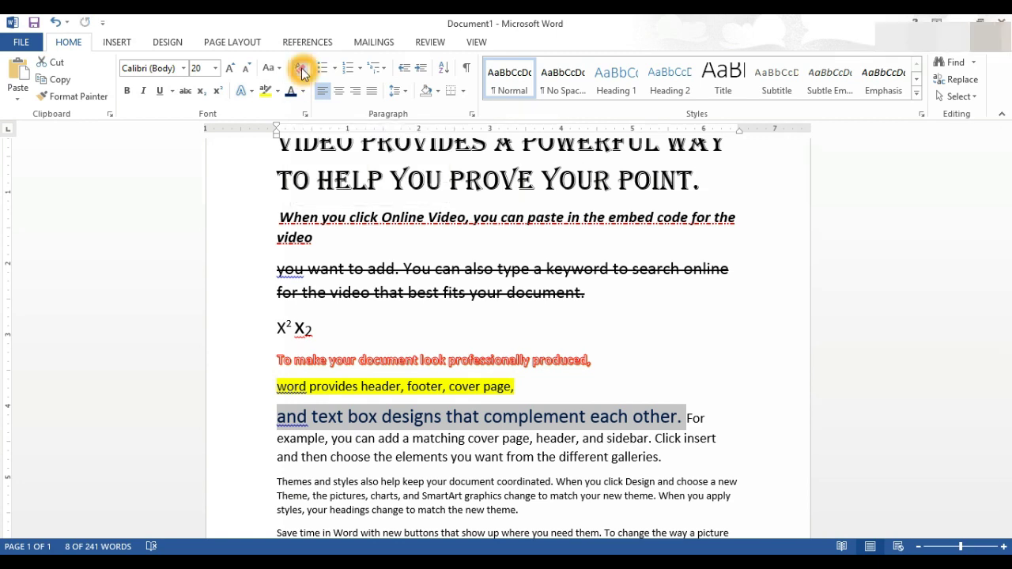
# Clear all formatting from 'and text box designs that complement each other.'
pyautogui.click(302, 73)
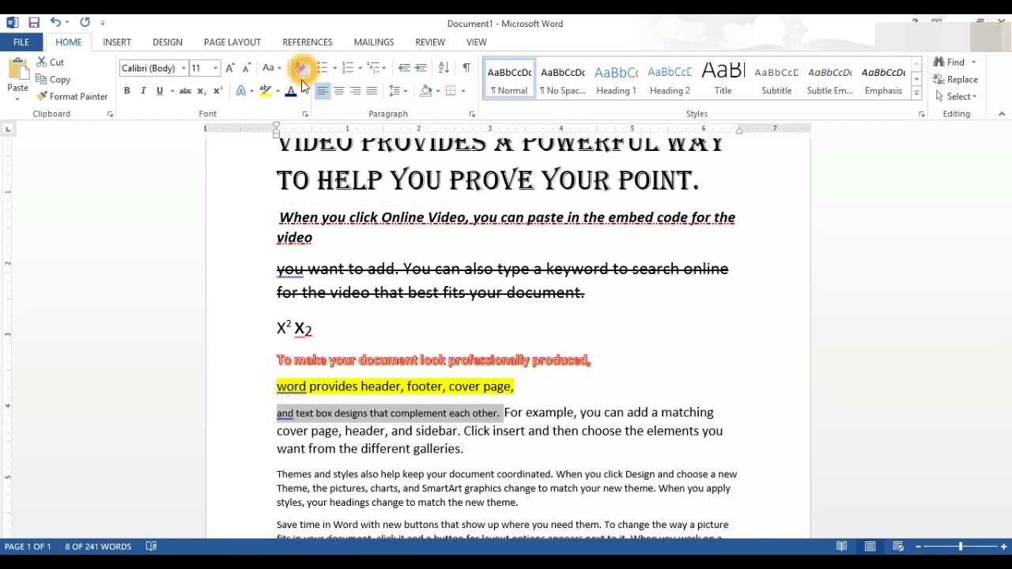
pyautogui.click(508, 421)
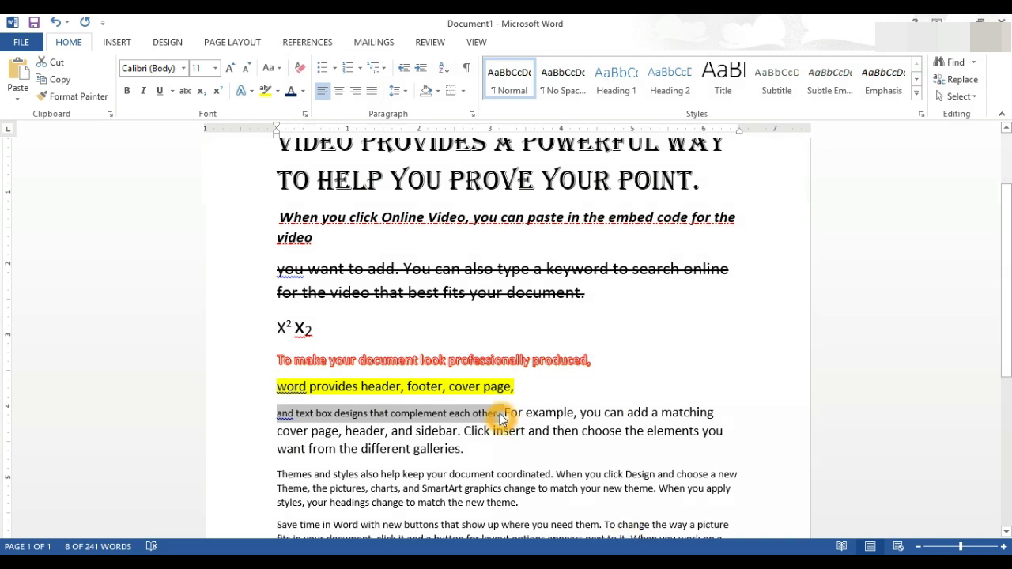
pyautogui.click(305, 70)
pyautogui.click(298, 72)
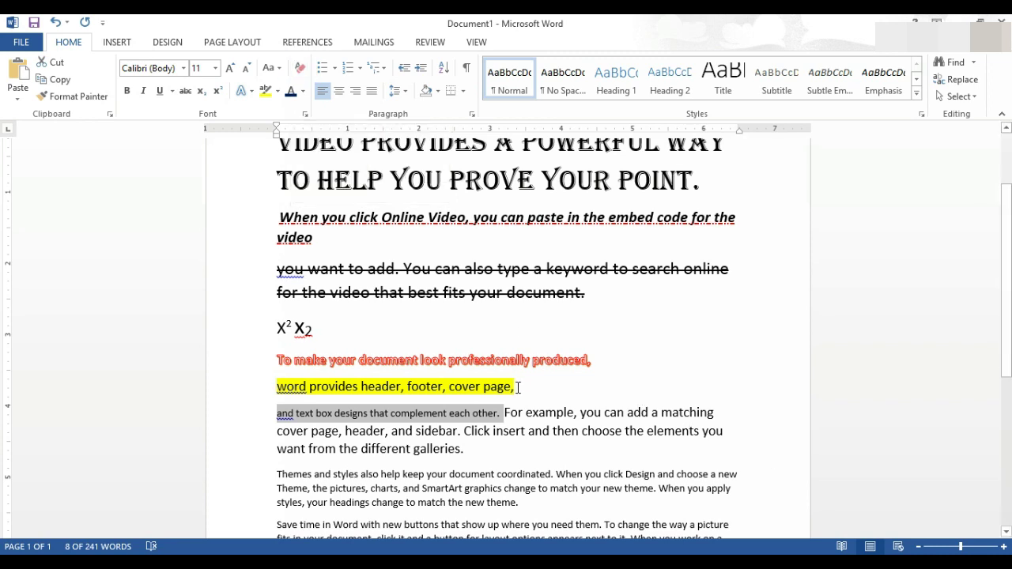
# Start 'For example' as a new paragraph and add an empty paragraph after 'each other.'
pyautogui.click(507, 412)
pyautogui.press('Return')
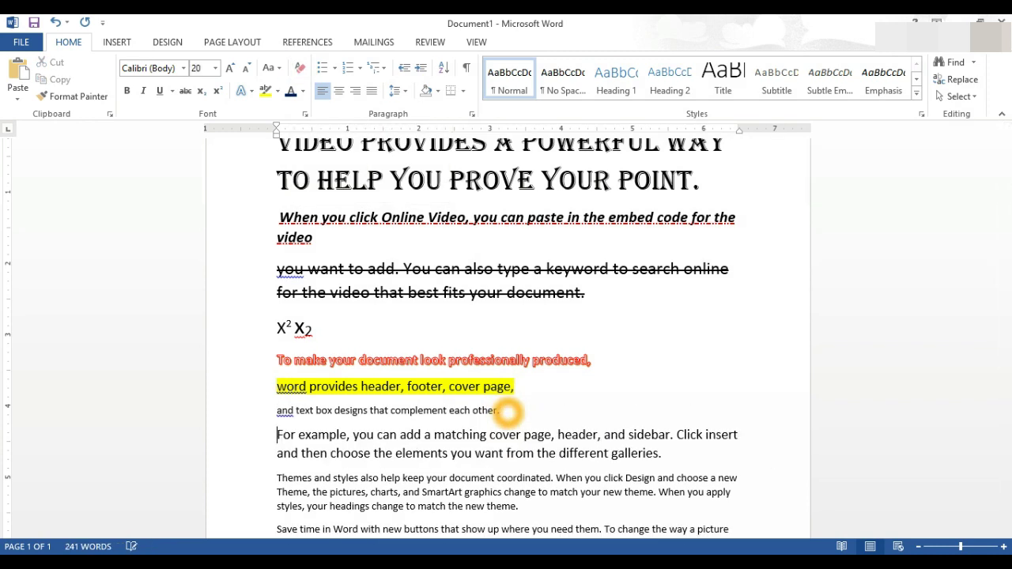
pyautogui.click(276, 440)
pyautogui.moveTo(276, 437); pyautogui.dragTo(283, 437)
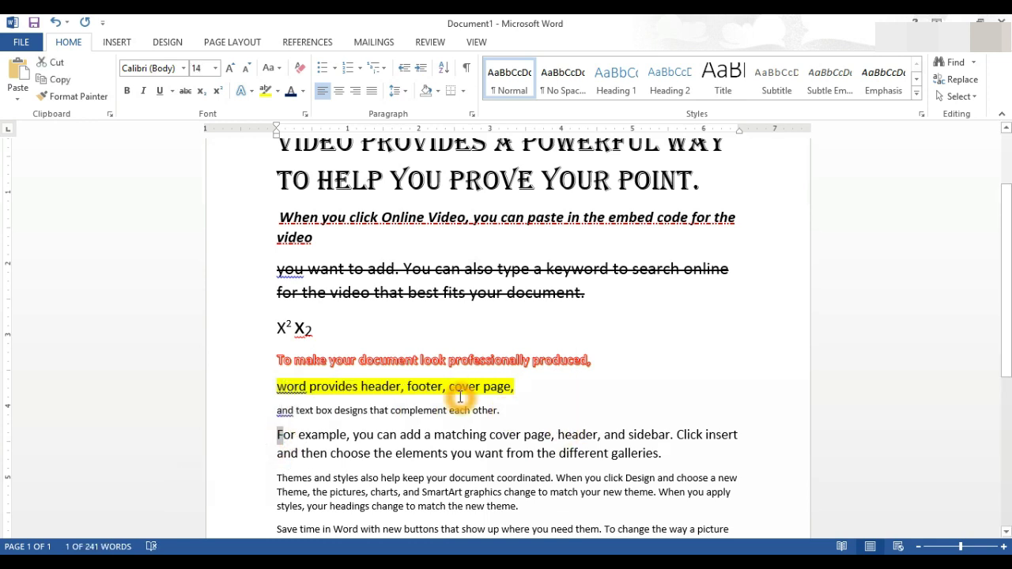
pyautogui.click(501, 408)
pyautogui.press('Return')
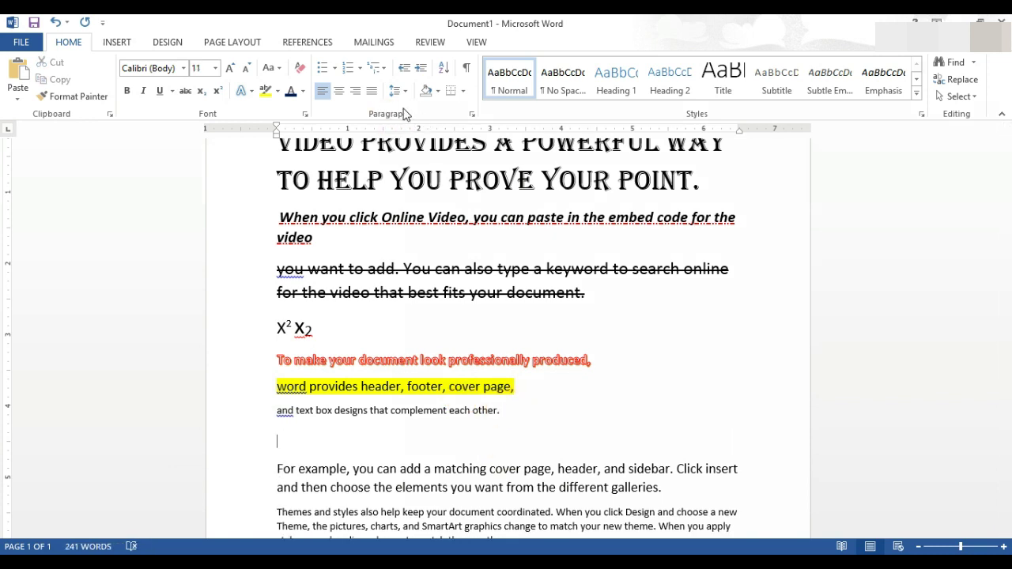
# Start an arrow-bulleted list and enter the items Car and Bus
pyautogui.click(336, 69)
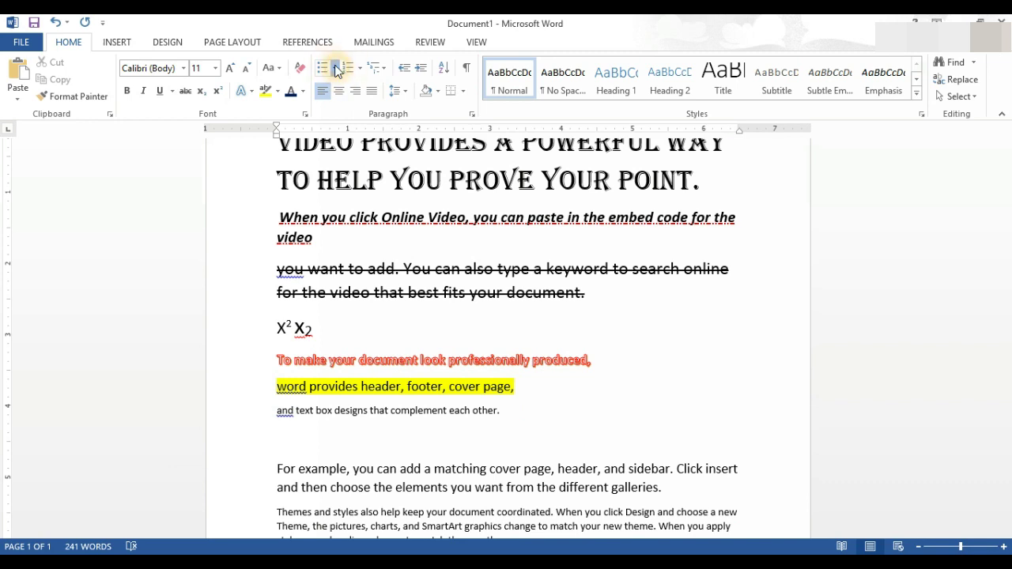
pyautogui.click(336, 69)
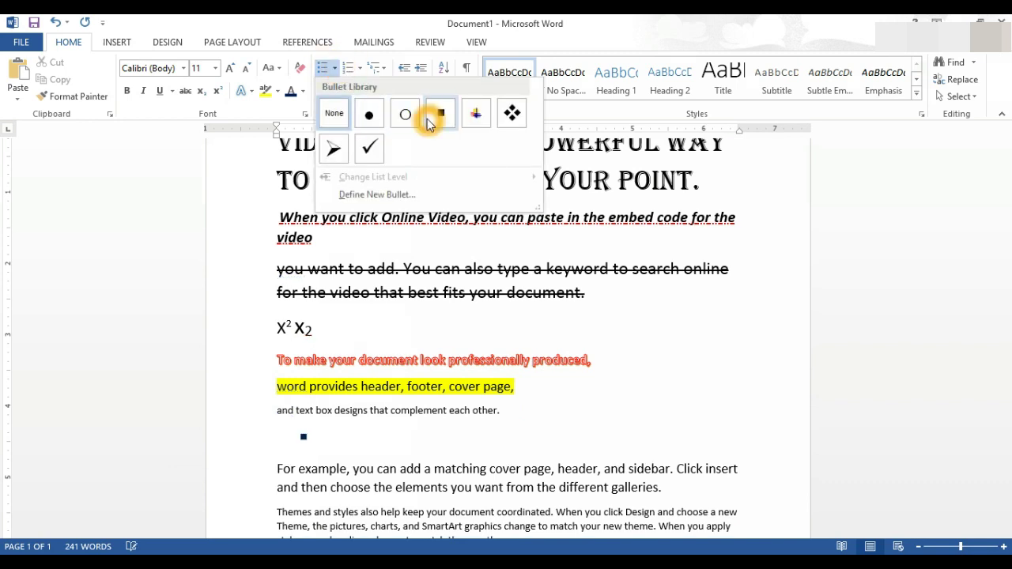
pyautogui.click(336, 150)
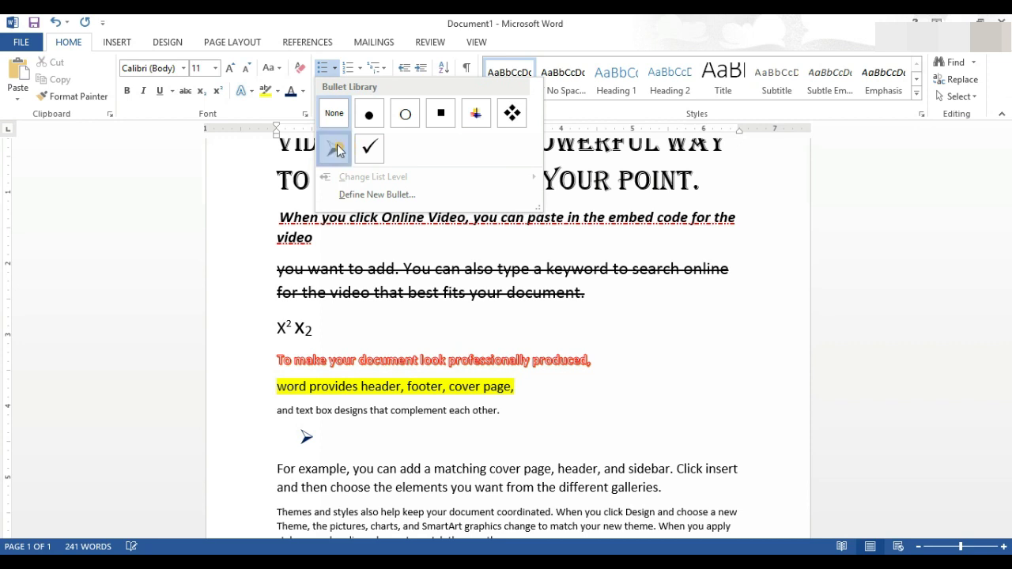
pyautogui.click(430, 436)
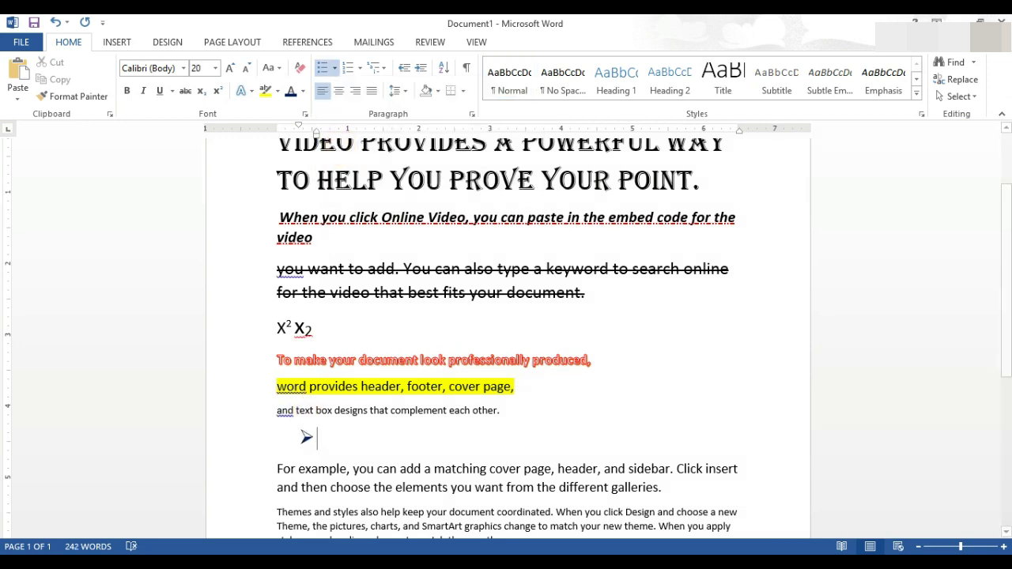
pyautogui.moveTo(381, 568)
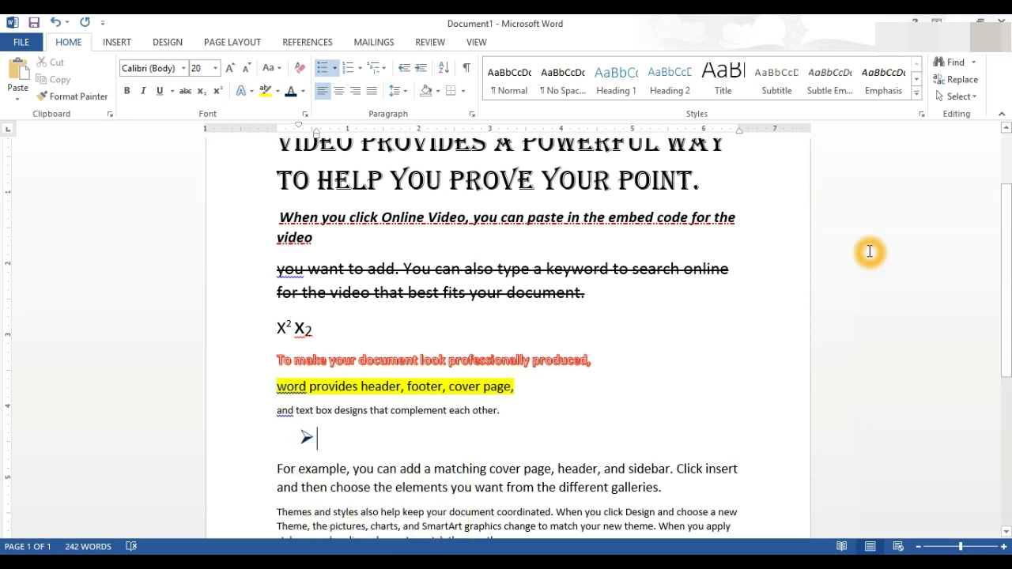
pyautogui.write('car')
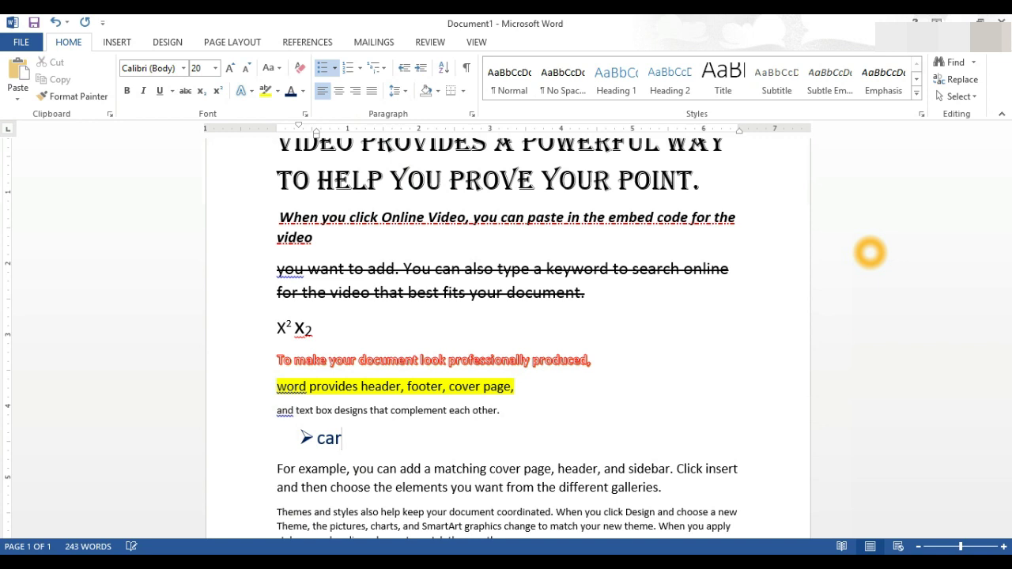
pyautogui.press('Return')
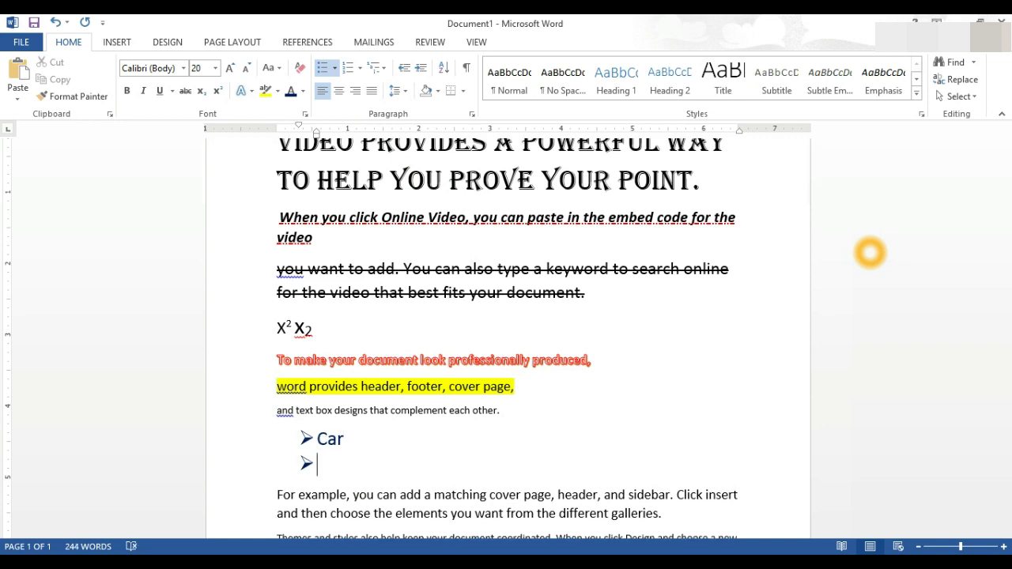
pyautogui.write('bus')
pyautogui.press('Return')
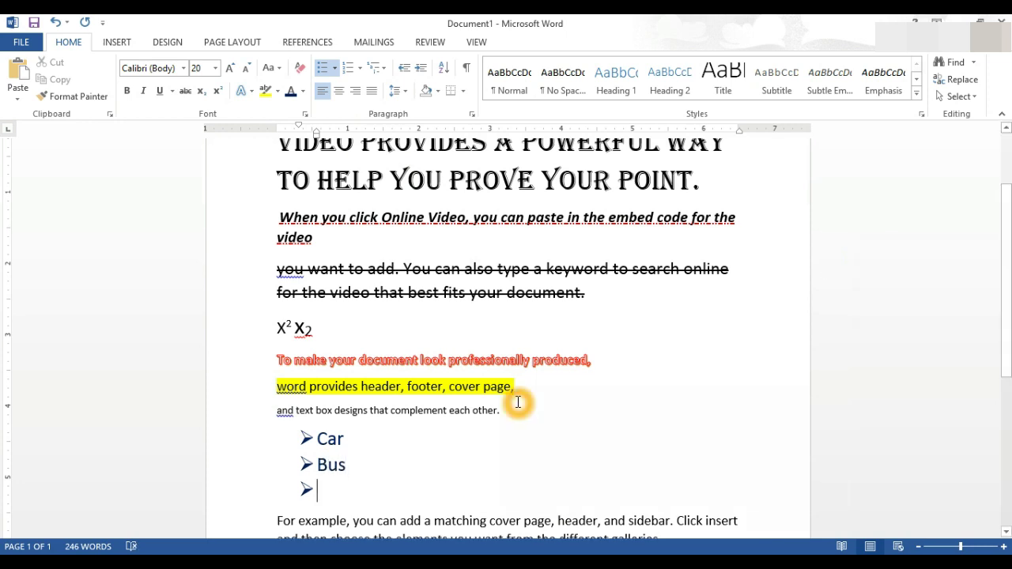
# End the list by removing the bullet from the empty third line
pyautogui.click(306, 440)
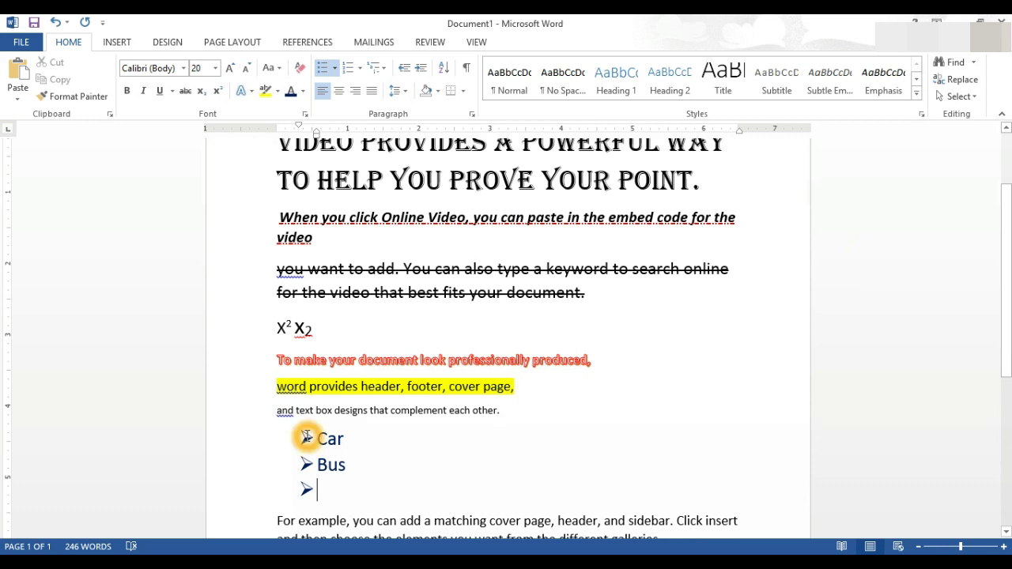
pyautogui.click(308, 501)
pyautogui.click(320, 502)
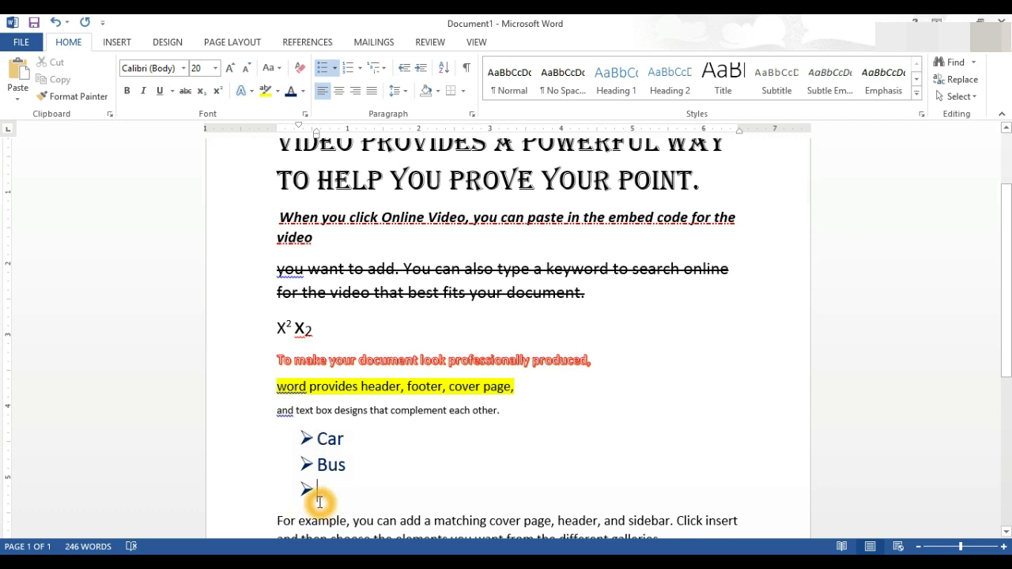
pyautogui.click(423, 469)
pyautogui.click(365, 484)
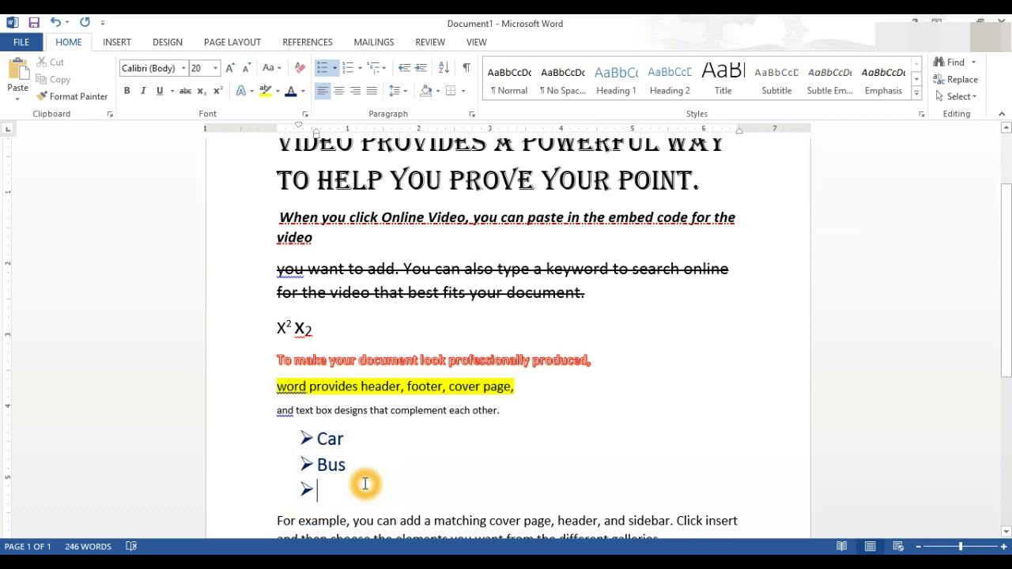
pyautogui.click(342, 488)
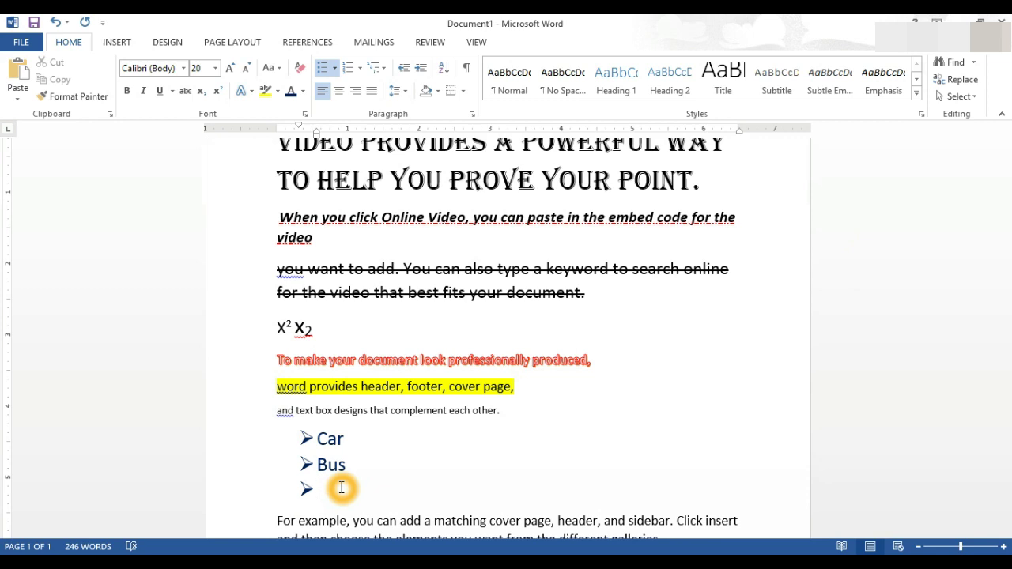
pyautogui.press('BackSpace')
pyautogui.press('Return')
pyautogui.press('BackSpace')
# Add a Roman-numeral list with items 'kdsanckdsa' and 'jsdnkdsnc'
pyautogui.click(359, 70)
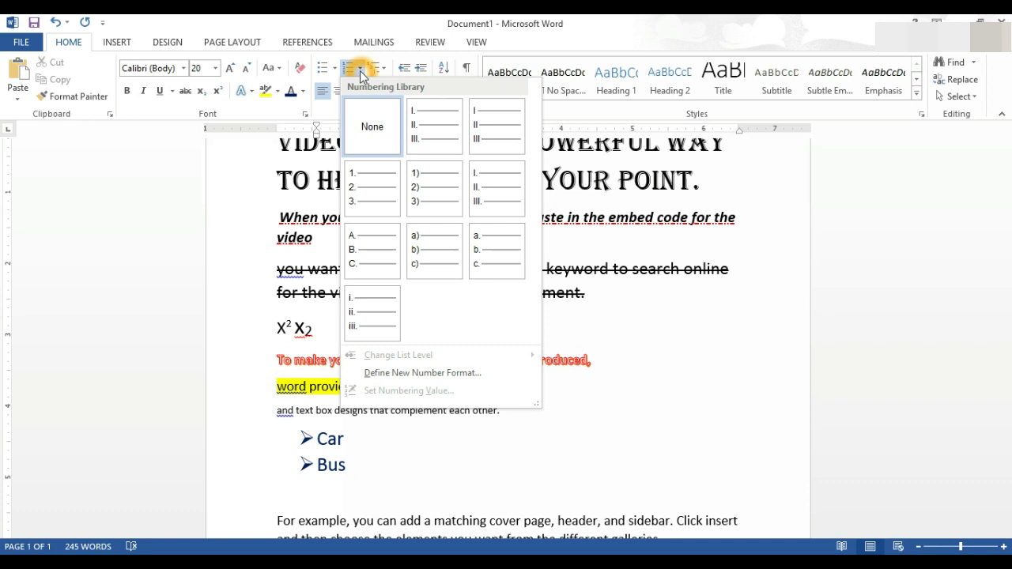
pyautogui.click(441, 134)
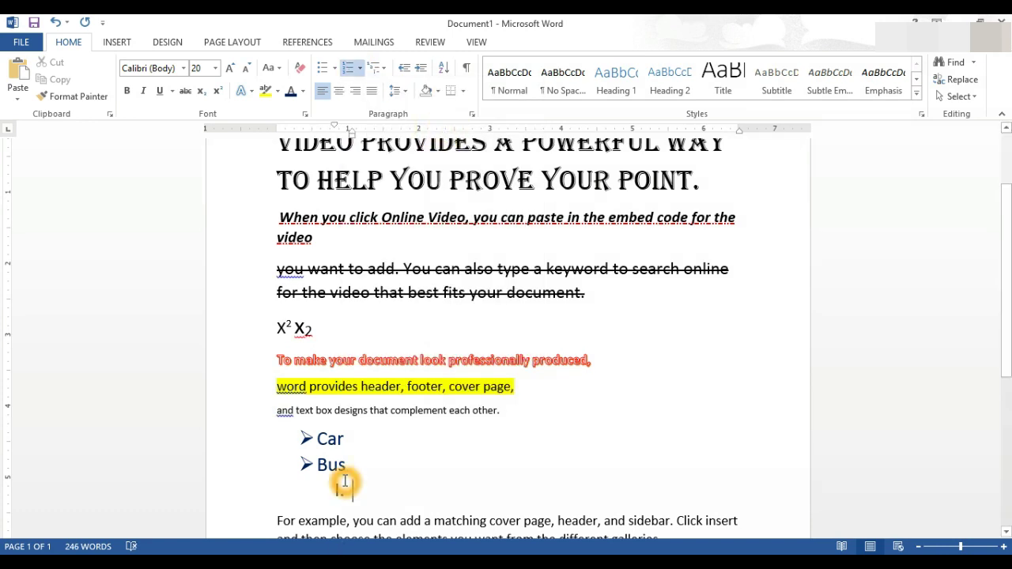
pyautogui.write('kdsanckdsa')
pyautogui.press('Return')
pyautogui.write('jsd')
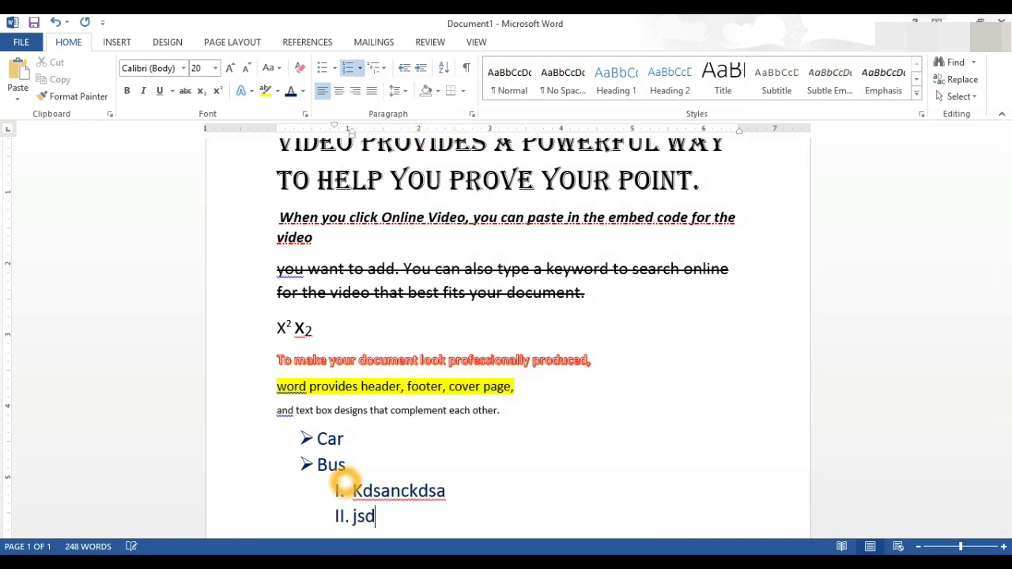
pyautogui.write('nkdsnc')
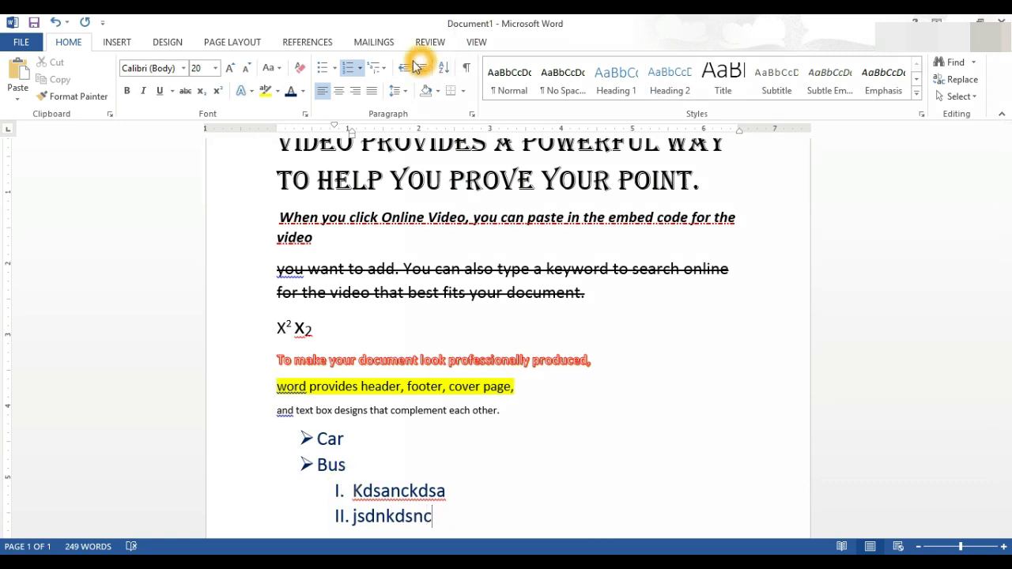
# End the numbered list, removing the III. number from the next line
pyautogui.click(379, 69)
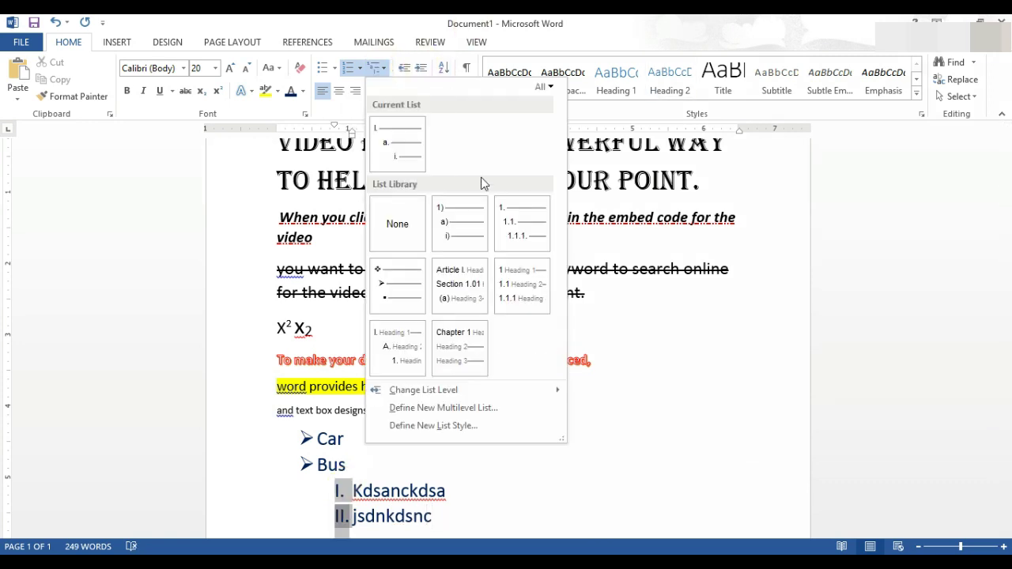
pyautogui.click(708, 365)
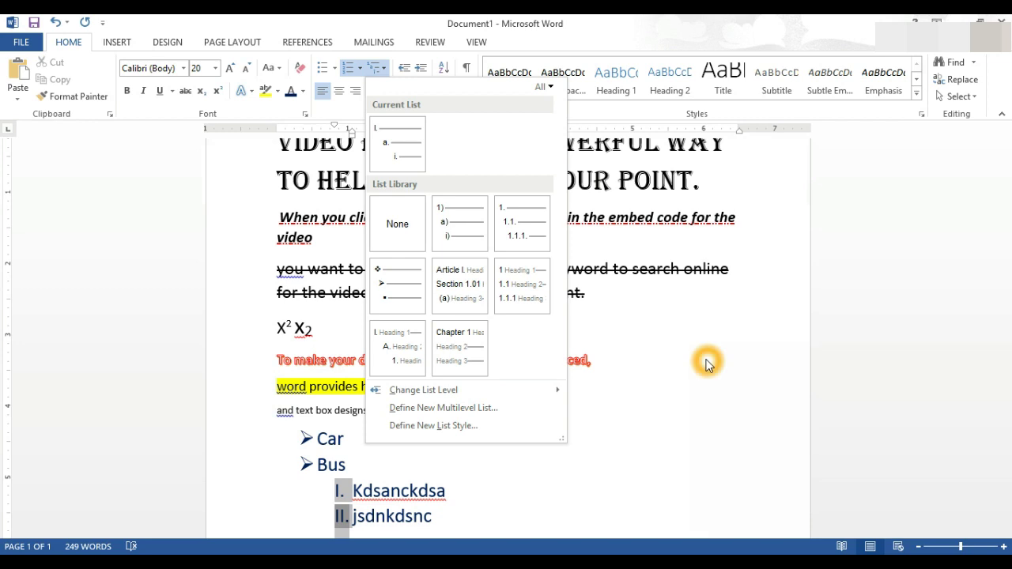
pyautogui.click(461, 519)
pyautogui.press('Return')
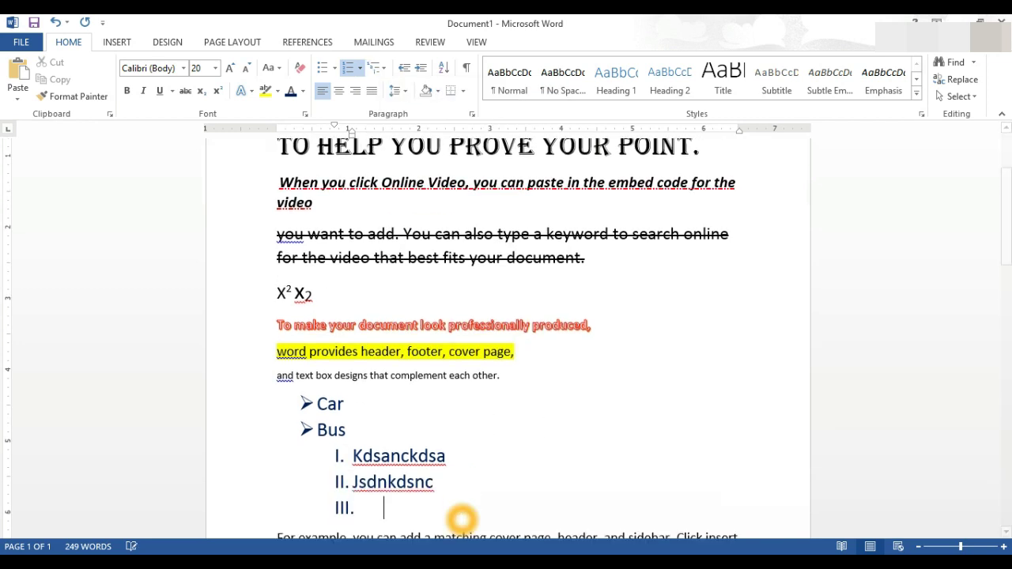
pyautogui.press('BackSpace')
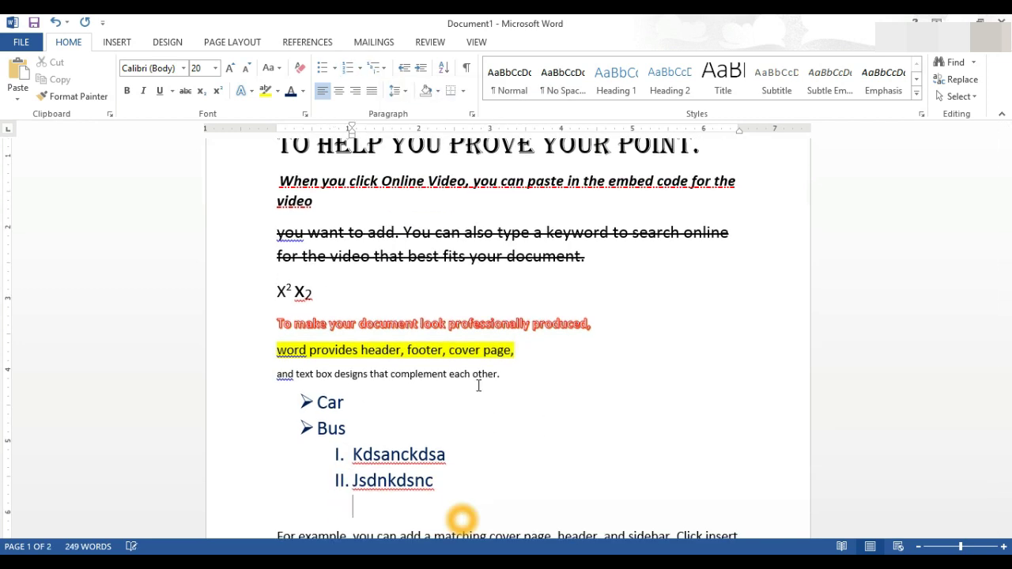
# Center the empty line below the Roman-numeral list
pyautogui.click(340, 91)
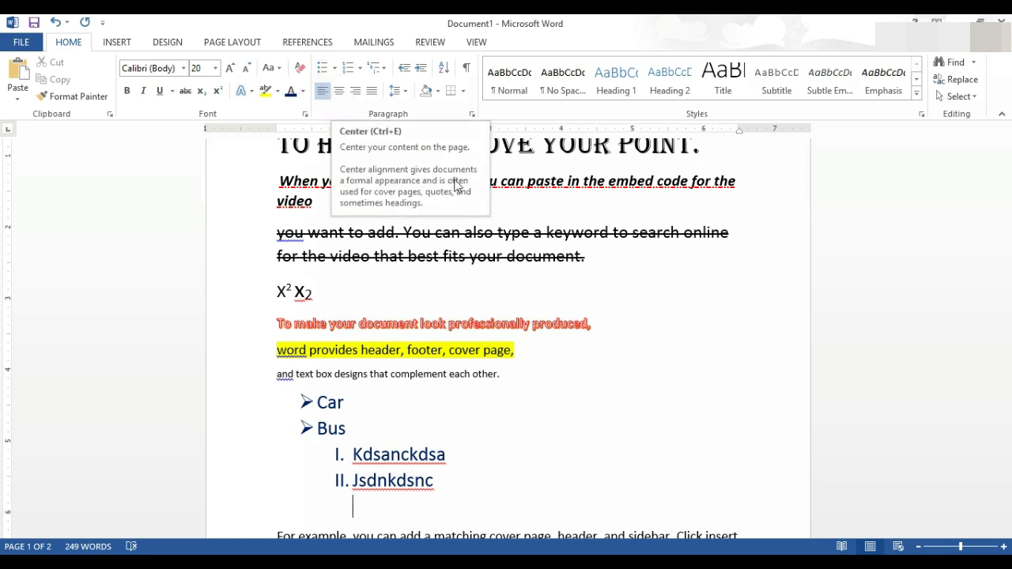
pyautogui.click(326, 94)
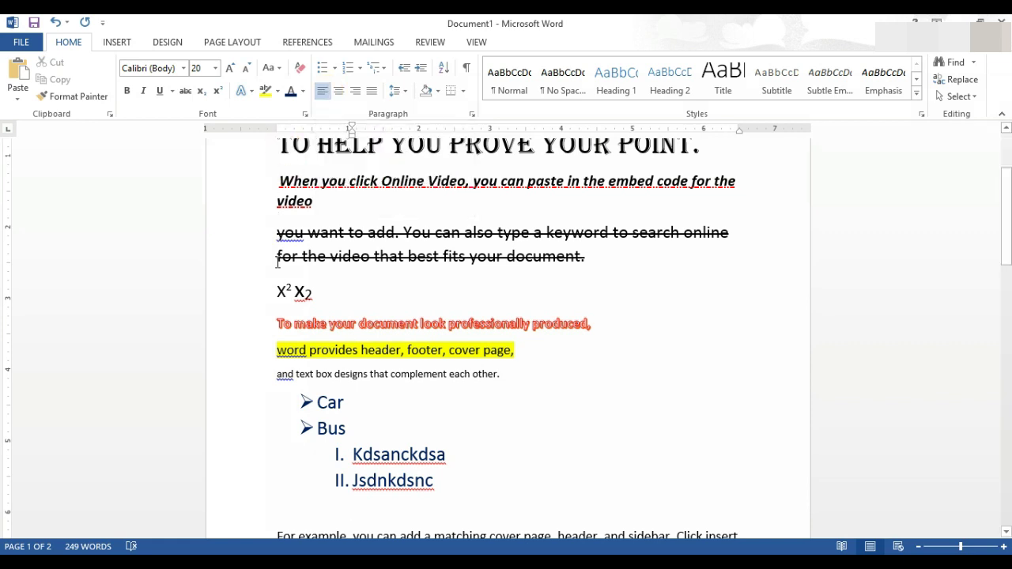
pyautogui.click(277, 293)
pyautogui.click(342, 92)
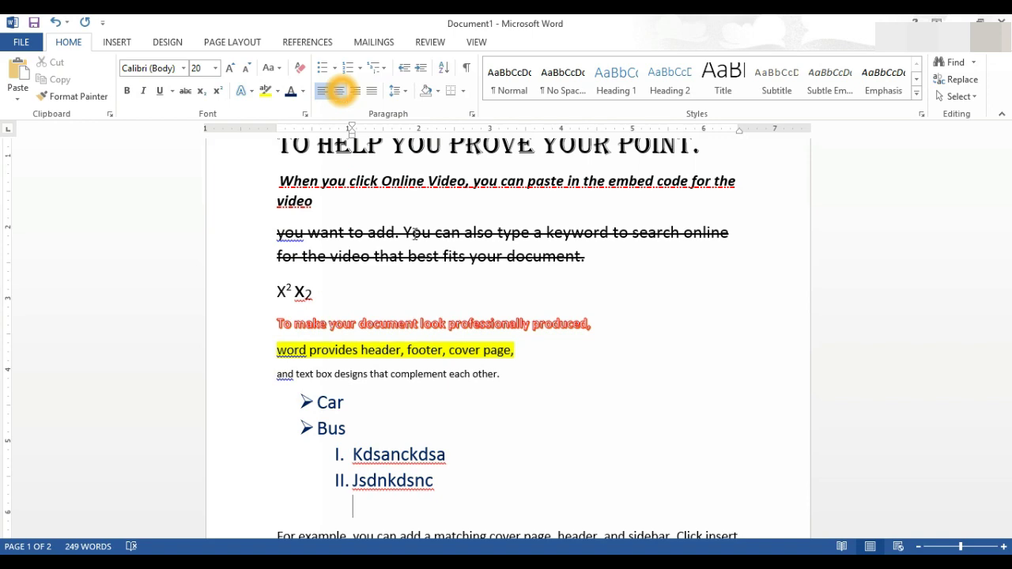
pyautogui.scroll(-1, 658, 407)
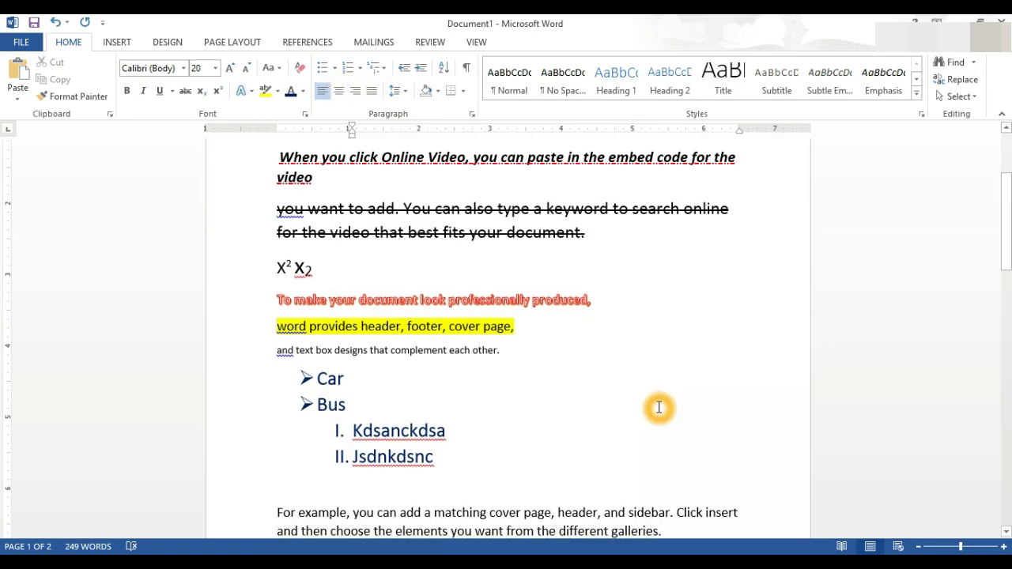
pyautogui.scroll(-3, 659, 407)
pyautogui.scroll(-3, 656, 405)
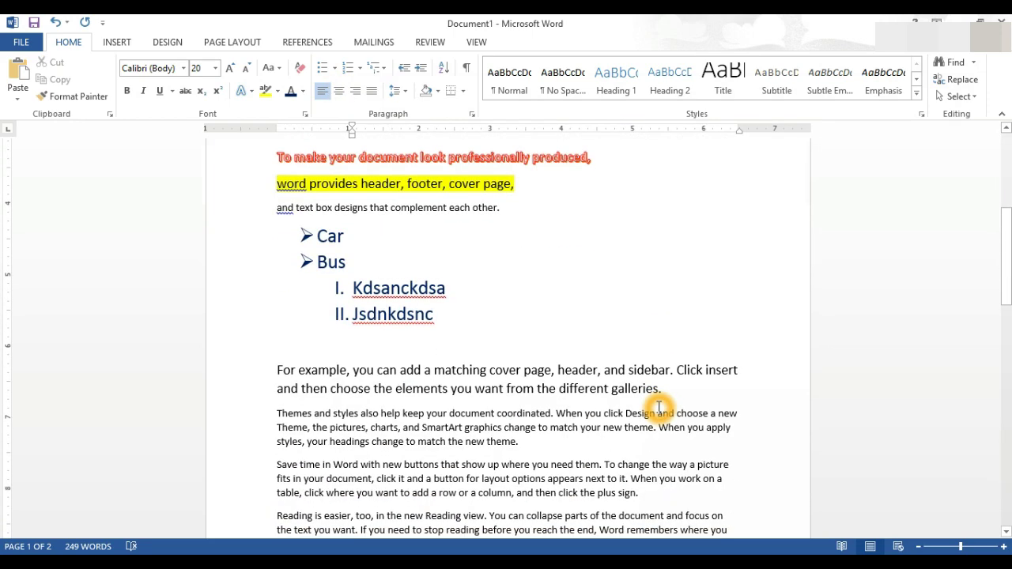
# Delete the For example passage from 'you' to 'galleries'
pyautogui.moveTo(669, 384)
pyautogui.mouseDown()
pyautogui.moveTo(285, 387)
pyautogui.moveTo(276, 366)
pyautogui.mouseUp()
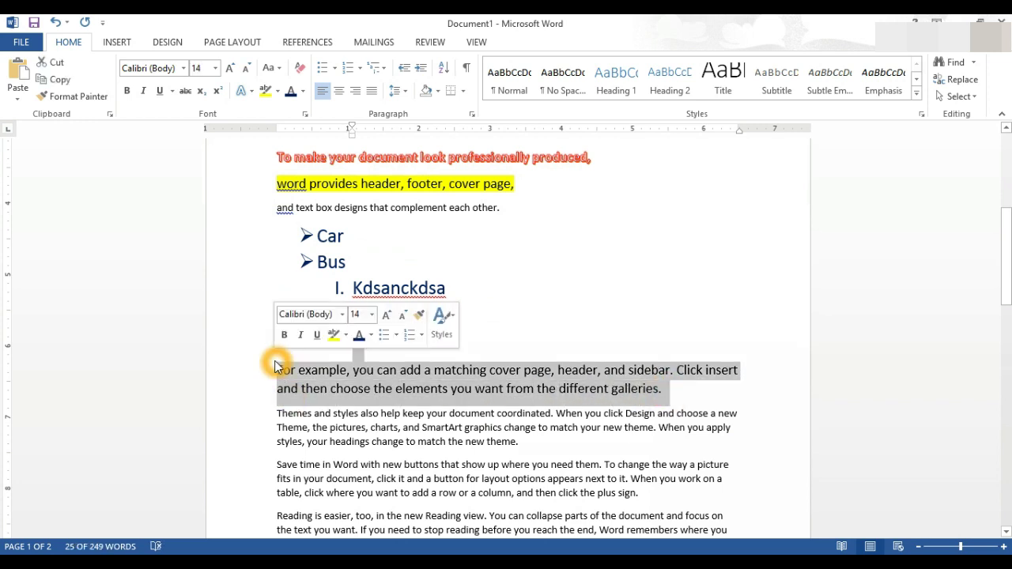
pyautogui.click(407, 355)
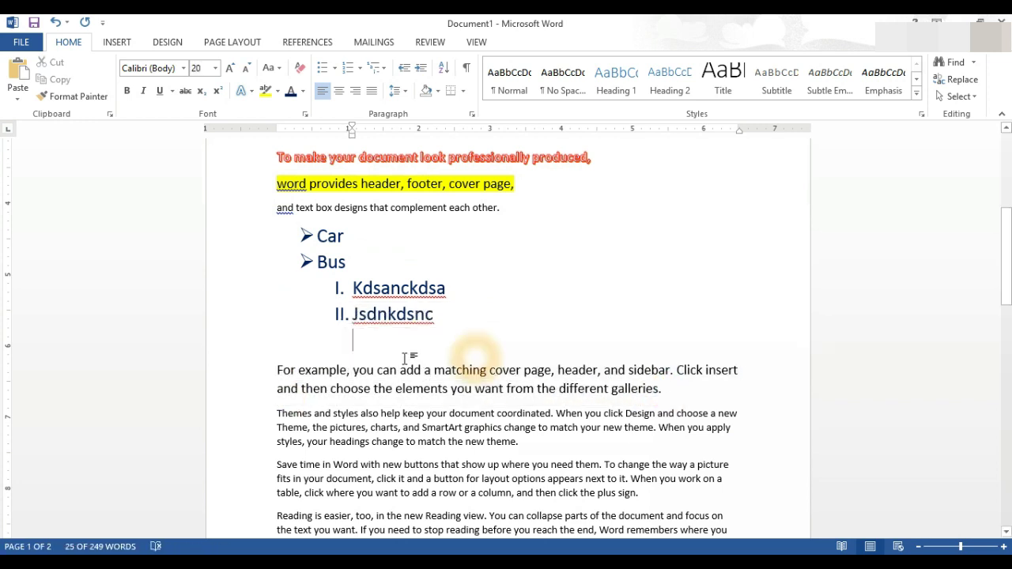
pyautogui.moveTo(353, 370); pyautogui.dragTo(664, 390)
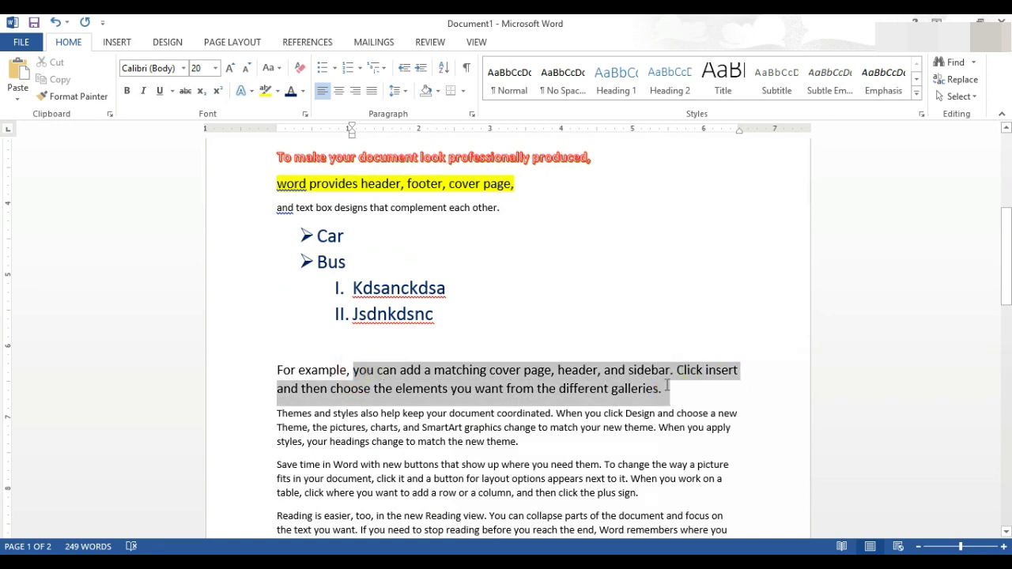
pyautogui.press('Delete')
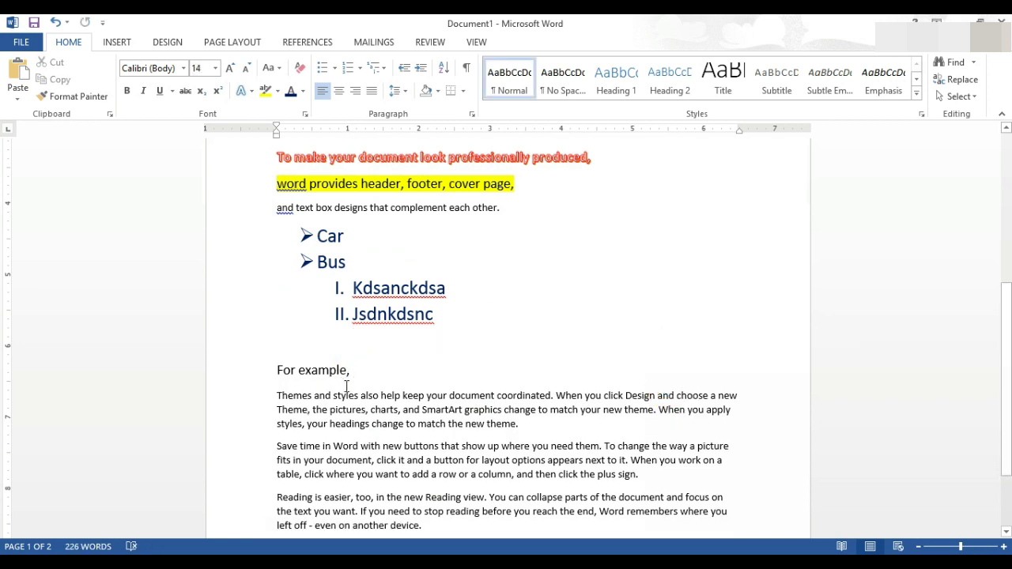
# Try Center, Right and Left alignment on 'For example,', then justify the Themes and styles paragraph
pyautogui.moveTo(358, 371); pyautogui.dragTo(276, 375)
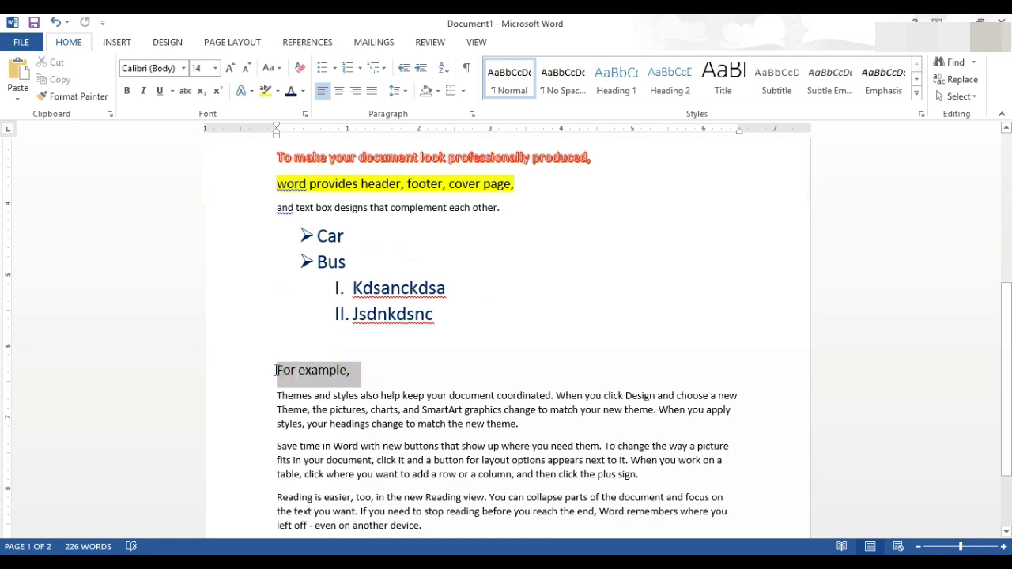
pyautogui.click(340, 93)
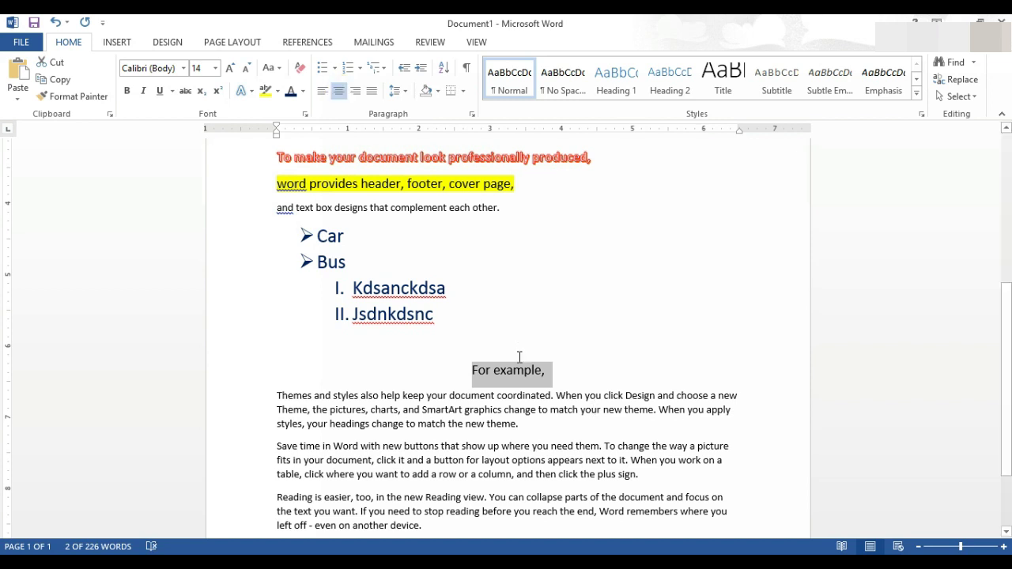
pyautogui.click(355, 93)
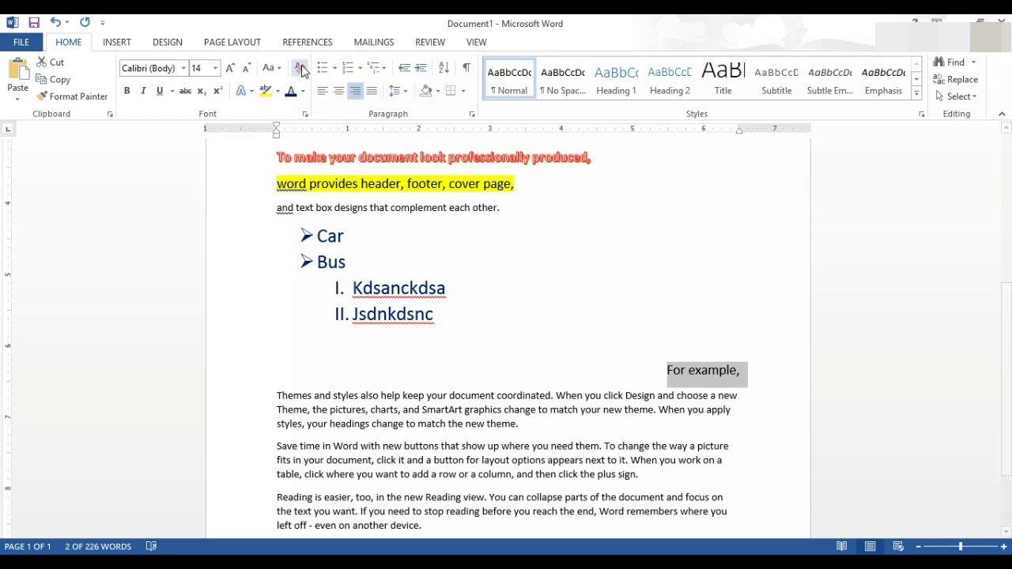
pyautogui.click(321, 91)
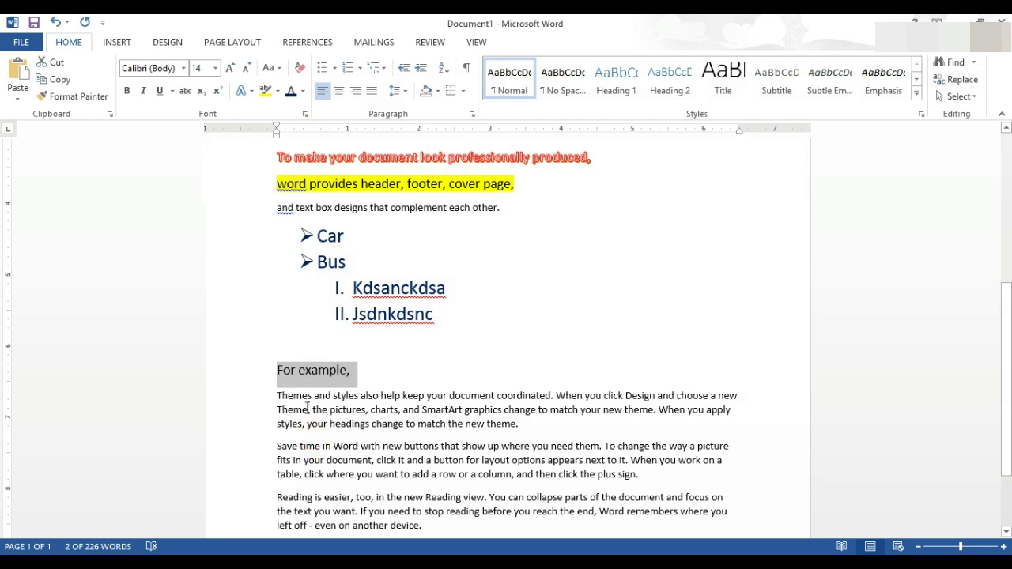
pyautogui.moveTo(278, 396); pyautogui.dragTo(522, 425)
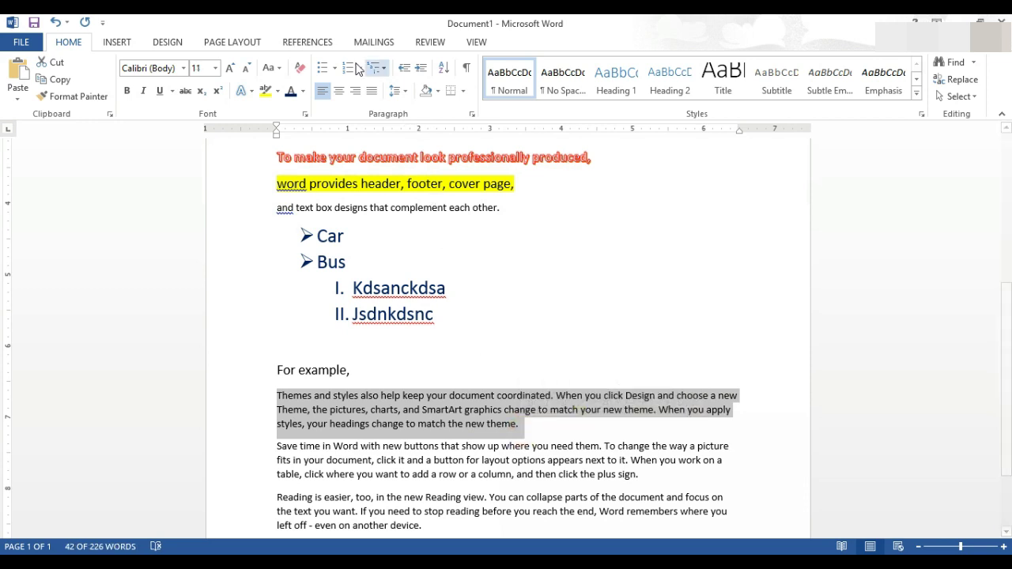
pyautogui.click(372, 91)
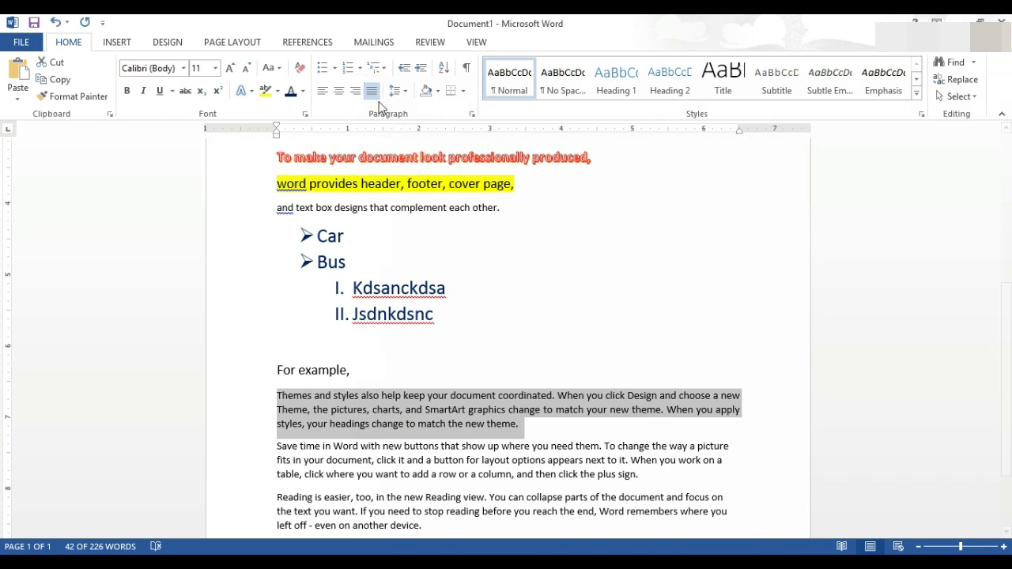
# Delete the 'For example,' text
pyautogui.click(356, 371)
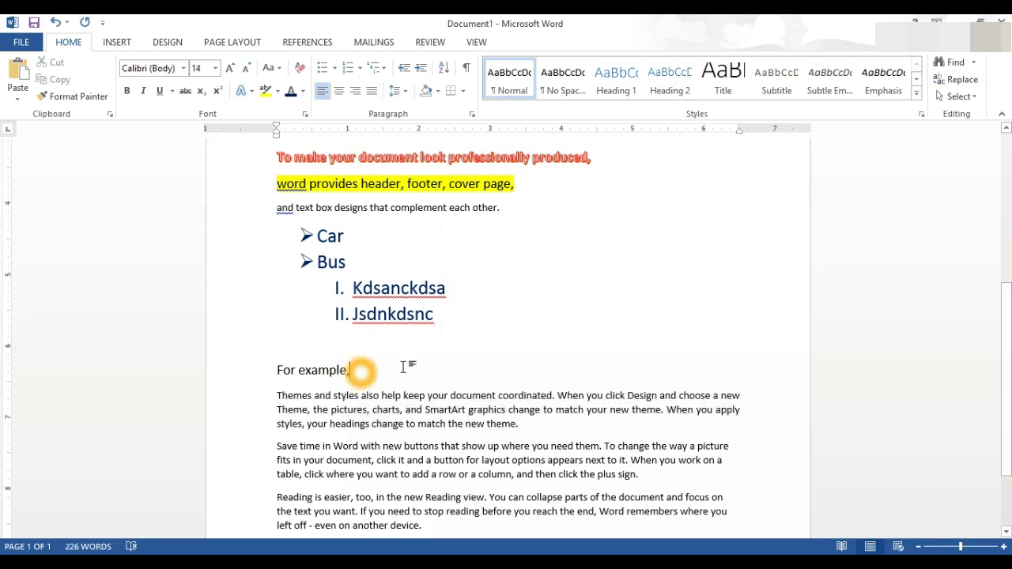
pyautogui.click(505, 356)
pyautogui.click(339, 91)
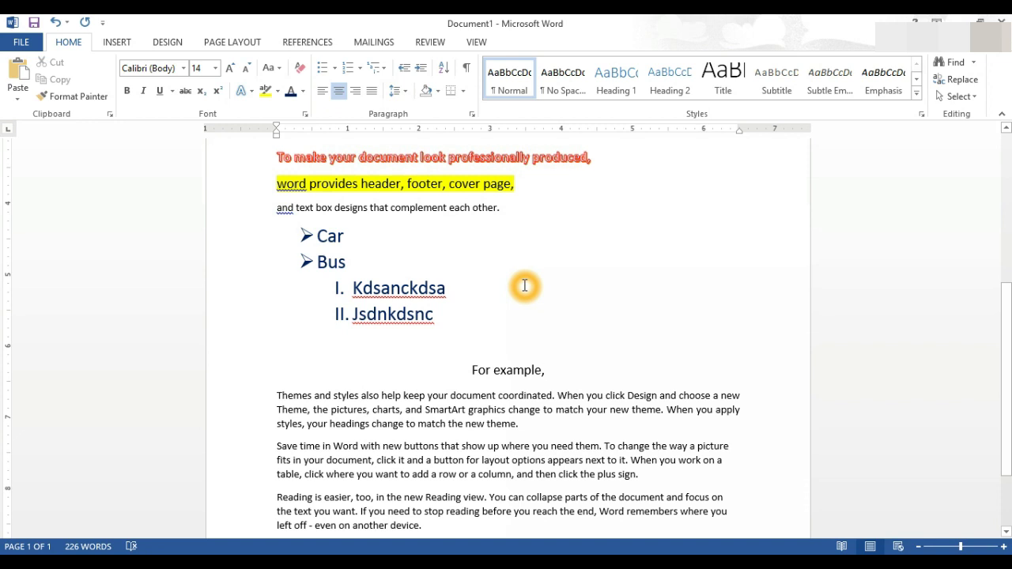
pyautogui.press('BackSpace')
pyautogui.press('BackSpace')
pyautogui.press('BackSpace')
pyautogui.press('BackSpace')
pyautogui.press('BackSpace')
pyautogui.press('BackSpace')
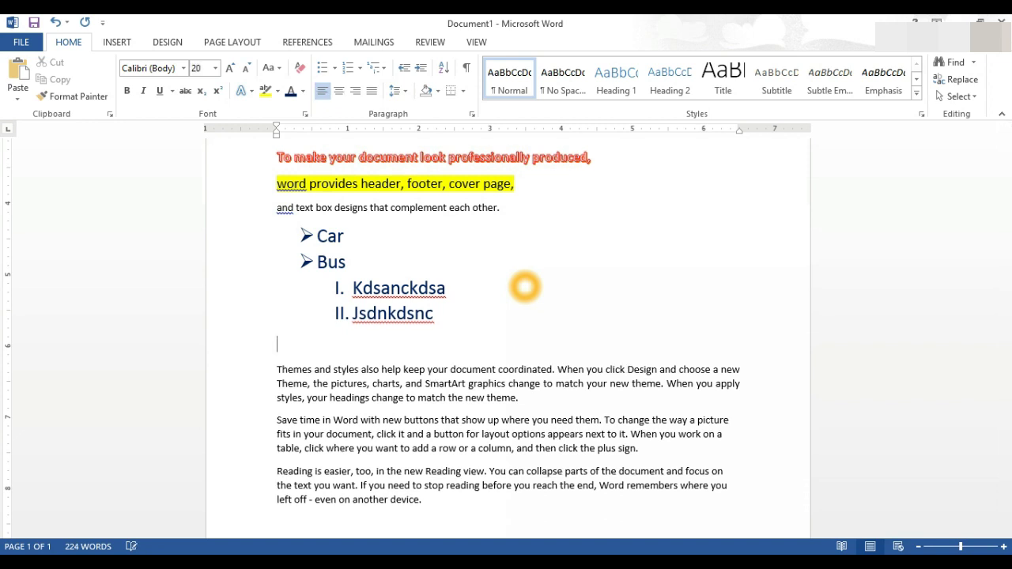
# Add a centred line reading 'sjdfsfdlijlskdjmcsj' above the Themes paragraph
pyautogui.click(339, 91)
pyautogui.write('sjdf')
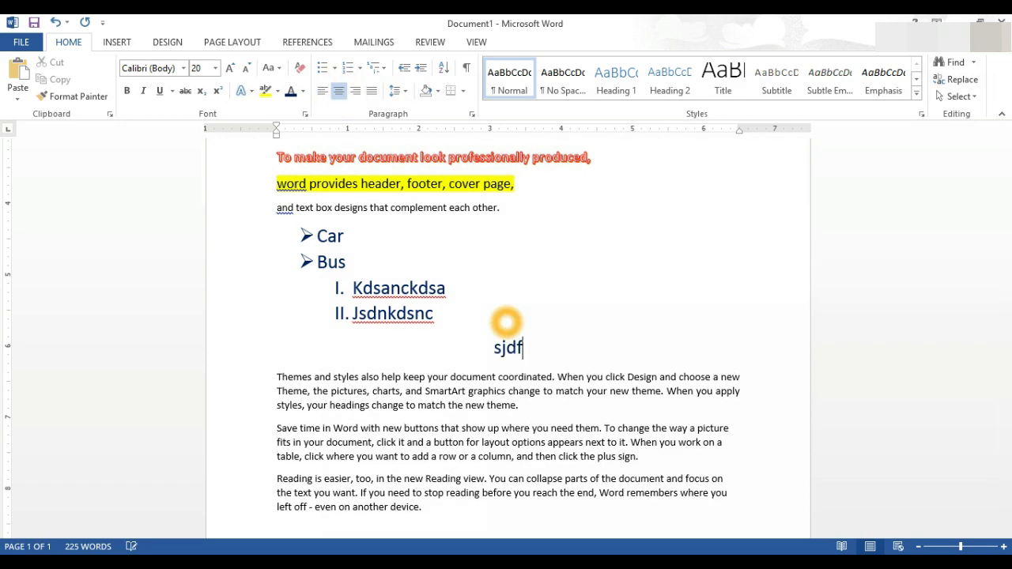
pyautogui.write('sfdlijlskdjmcsj')
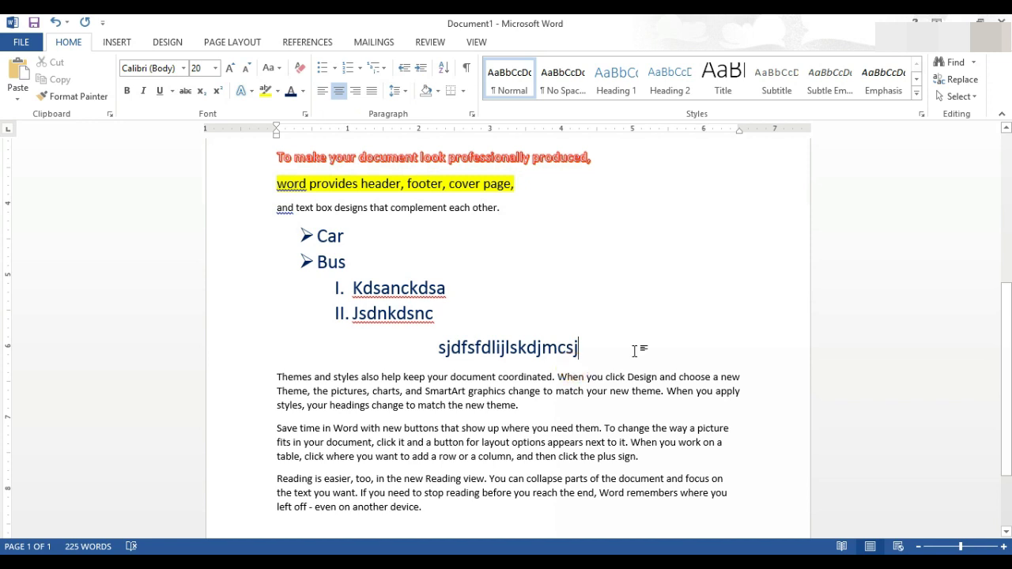
pyautogui.click(378, 163)
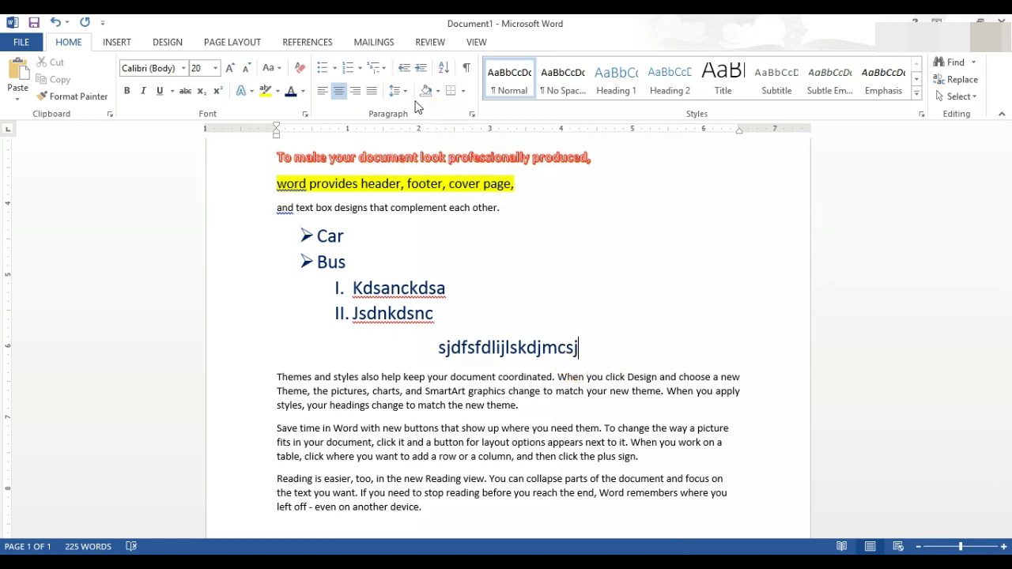
# Remove the space after the Themes and styles paragraph
pyautogui.click(406, 91)
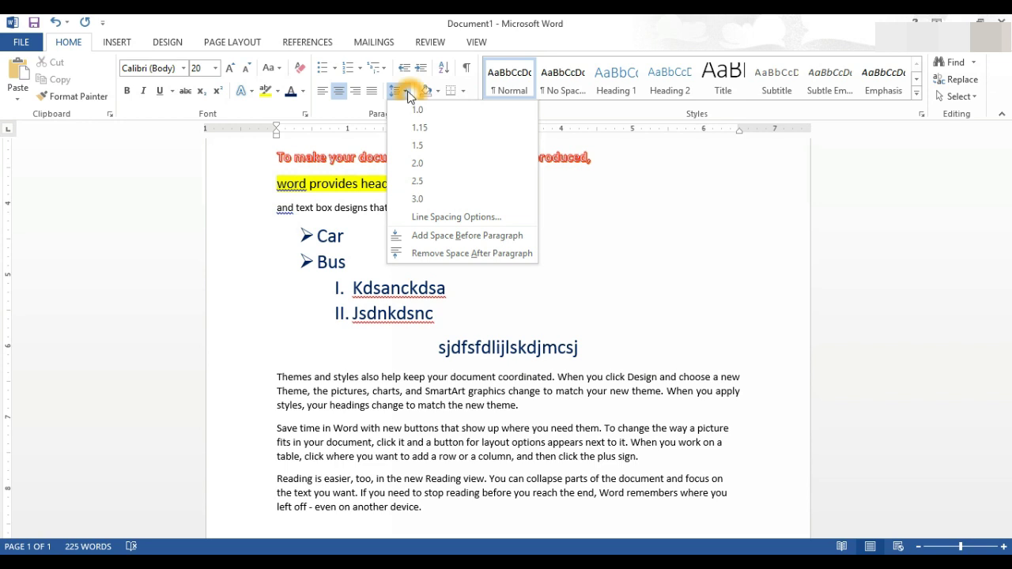
pyautogui.click(585, 164)
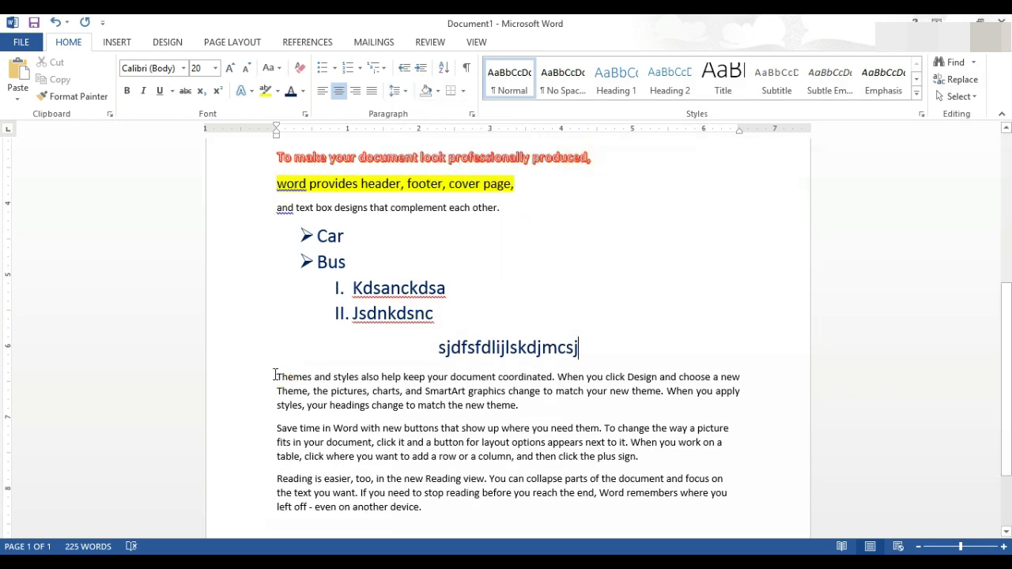
pyautogui.moveTo(275, 375); pyautogui.dragTo(523, 407)
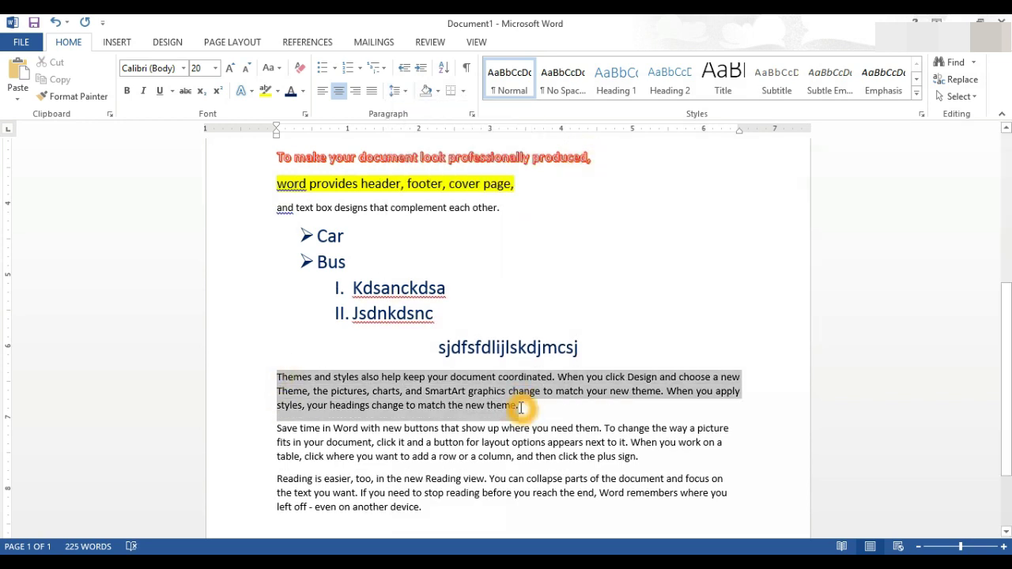
pyautogui.click(402, 94)
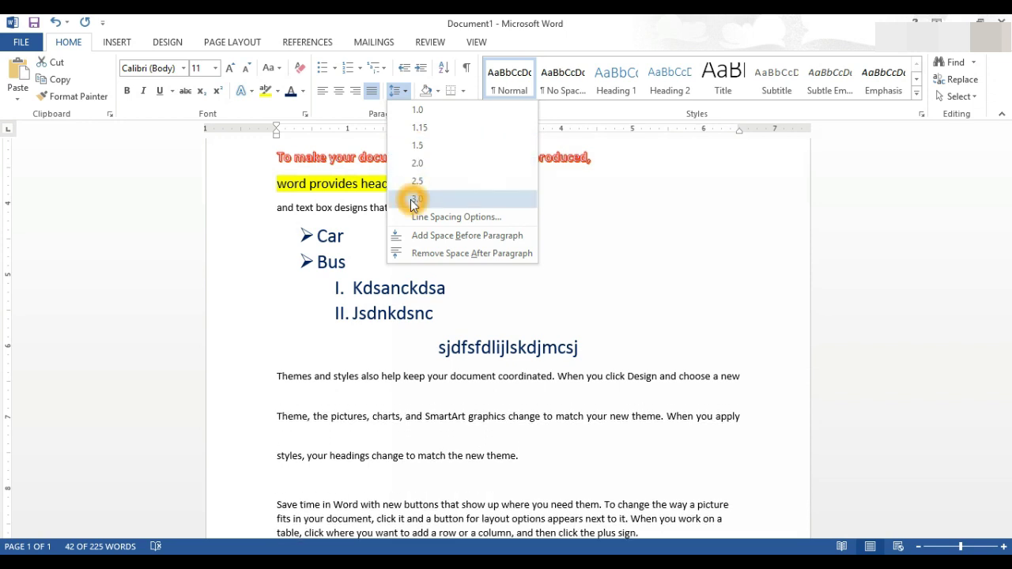
pyautogui.click(457, 254)
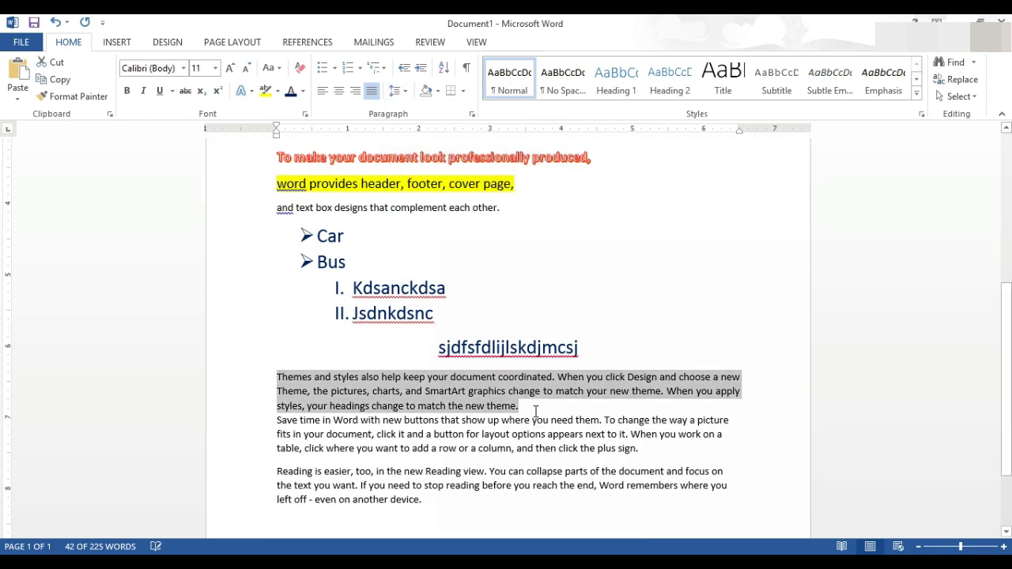
# Add an empty paragraph after the 'Themes and styles' paragraph
pyautogui.click(531, 412)
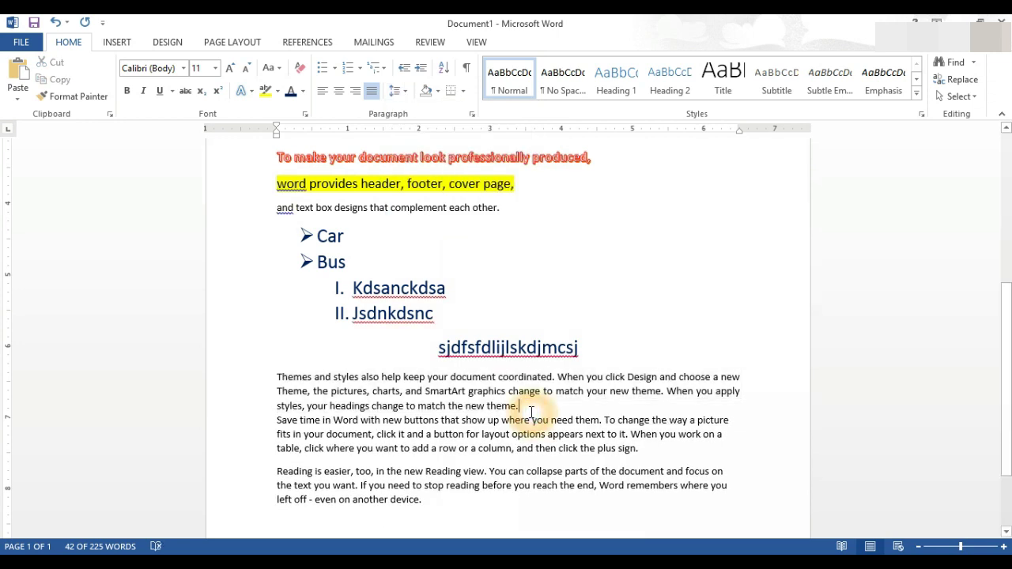
pyautogui.press('Return')
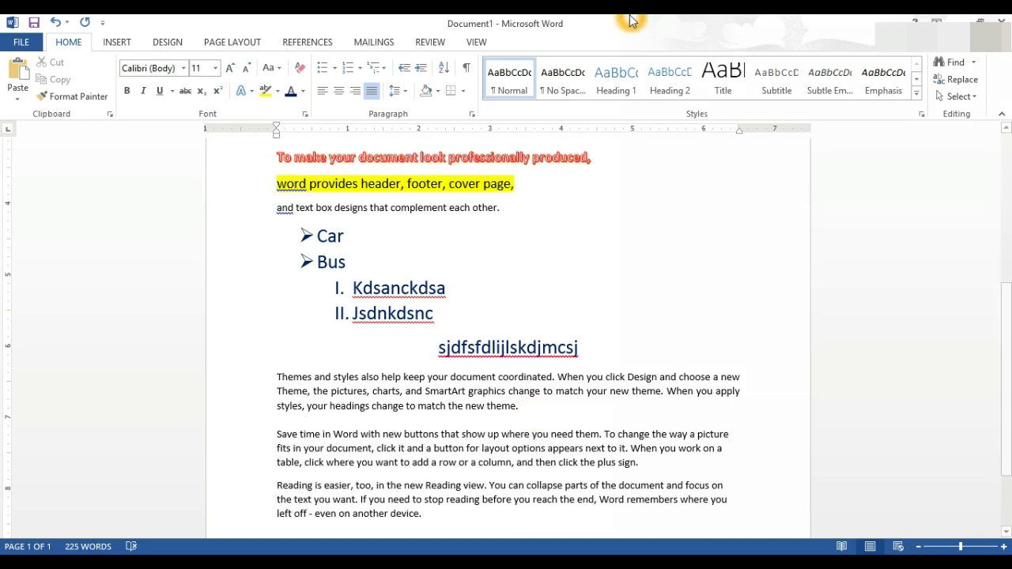
pyautogui.click(441, 94)
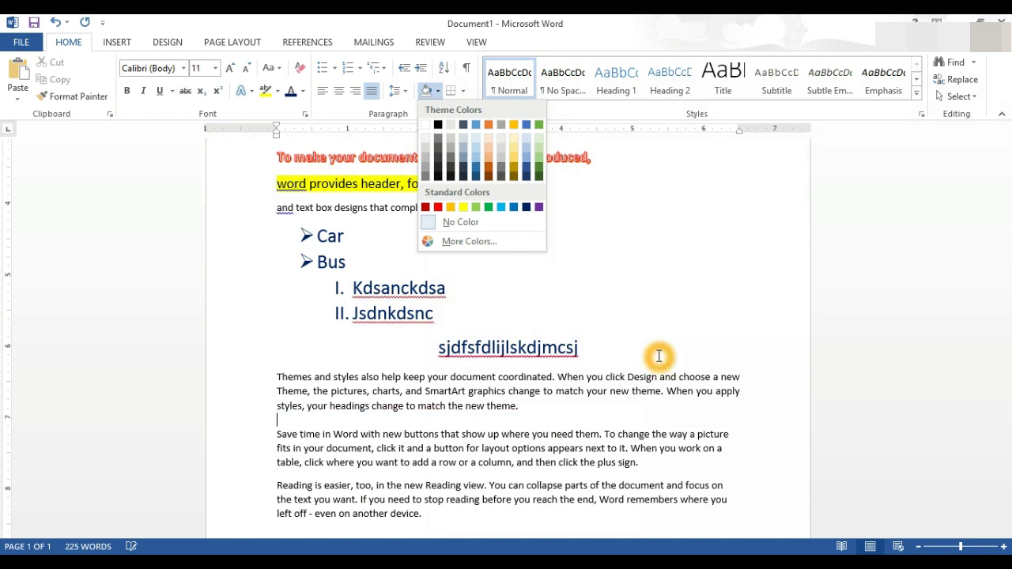
pyautogui.click(489, 408)
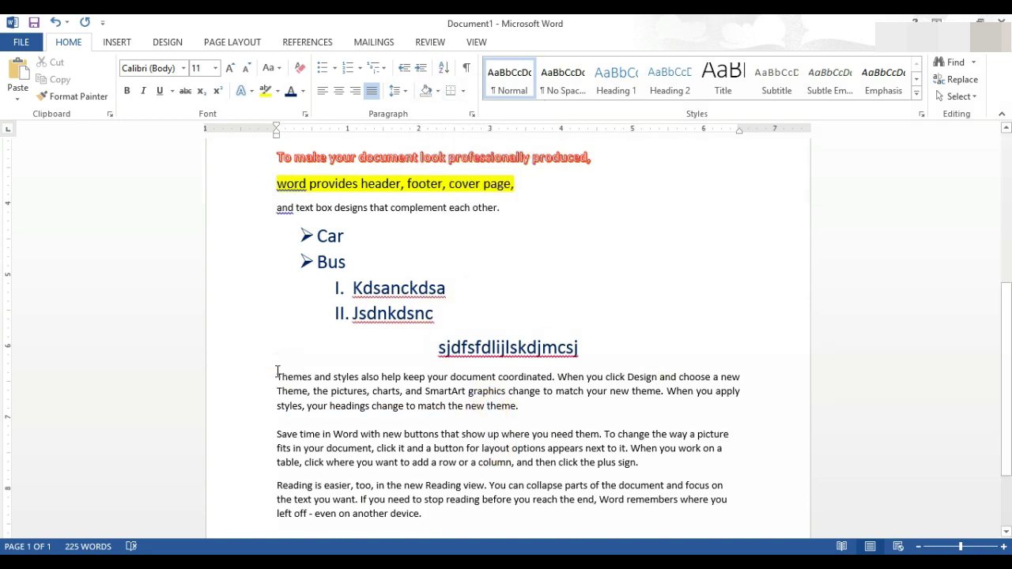
# Select the 'Themes and styles' paragraph and shade it yellow
pyautogui.moveTo(277, 370); pyautogui.dragTo(524, 409)
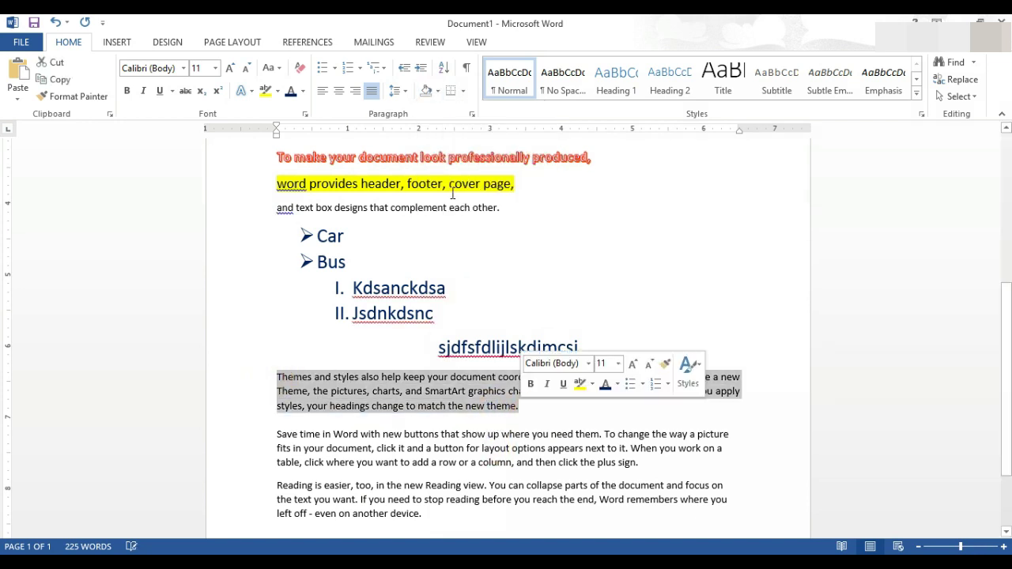
pyautogui.click(439, 90)
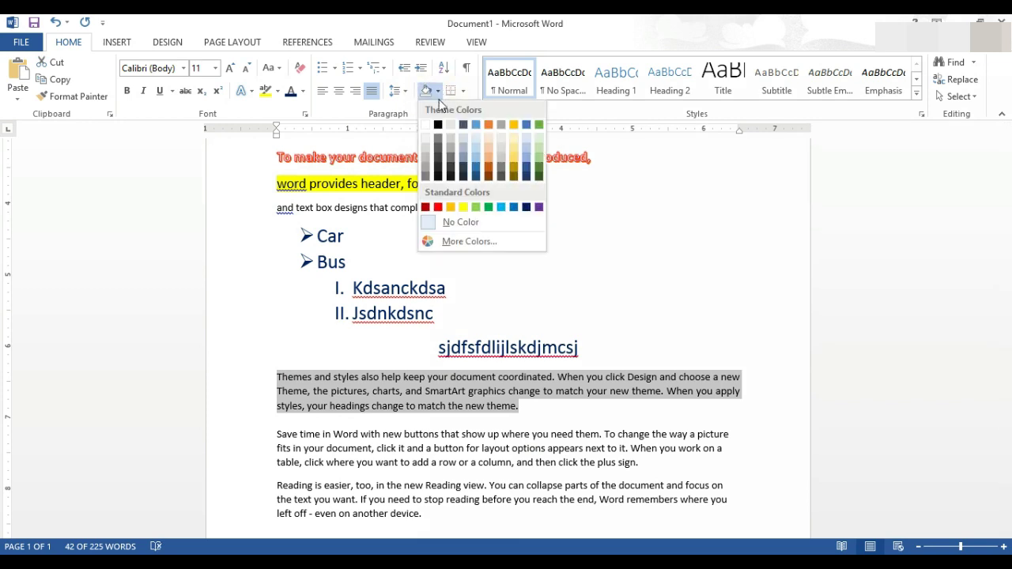
pyautogui.click(461, 206)
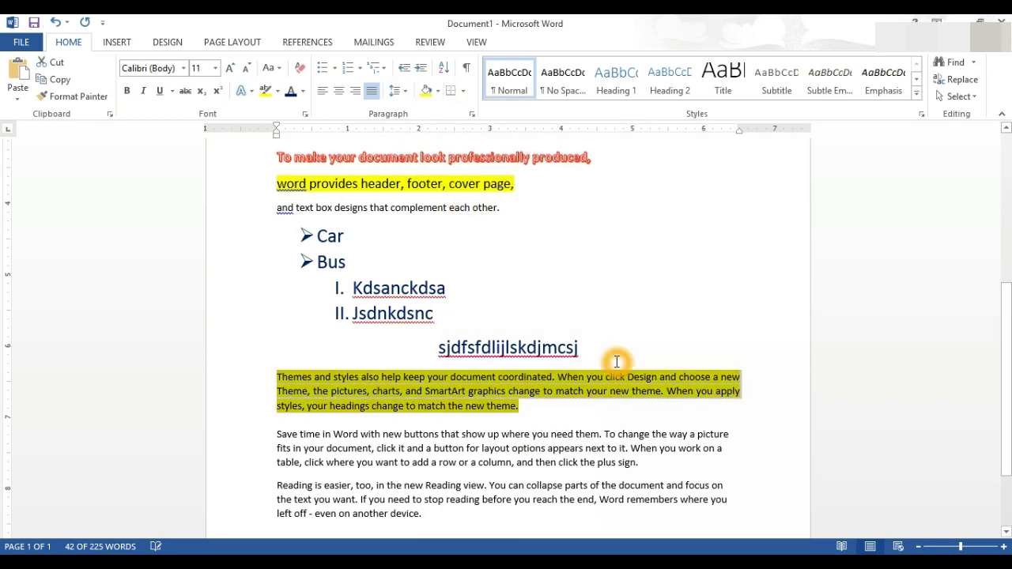
pyautogui.click(533, 472)
pyautogui.click(437, 196)
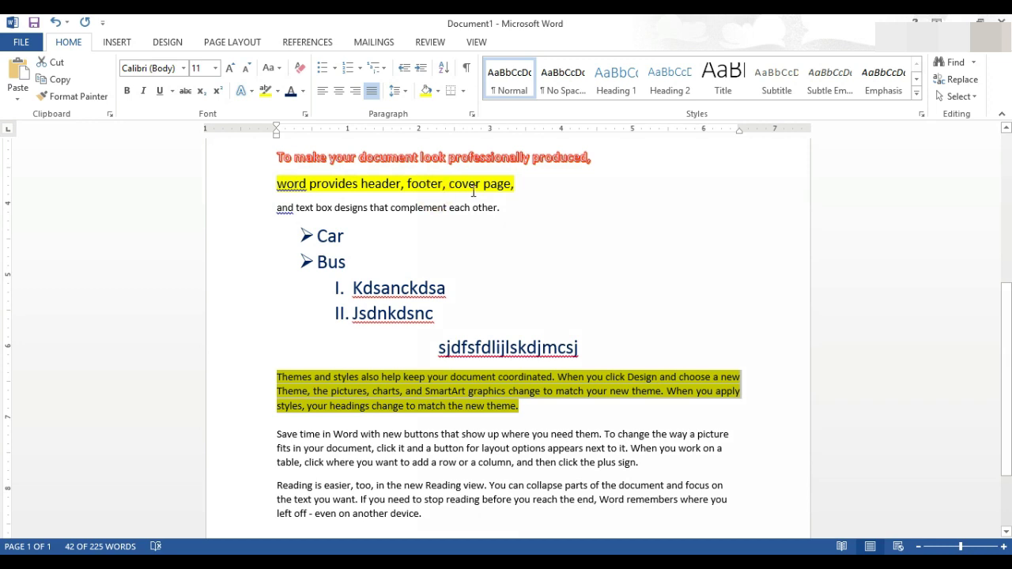
pyautogui.click(544, 439)
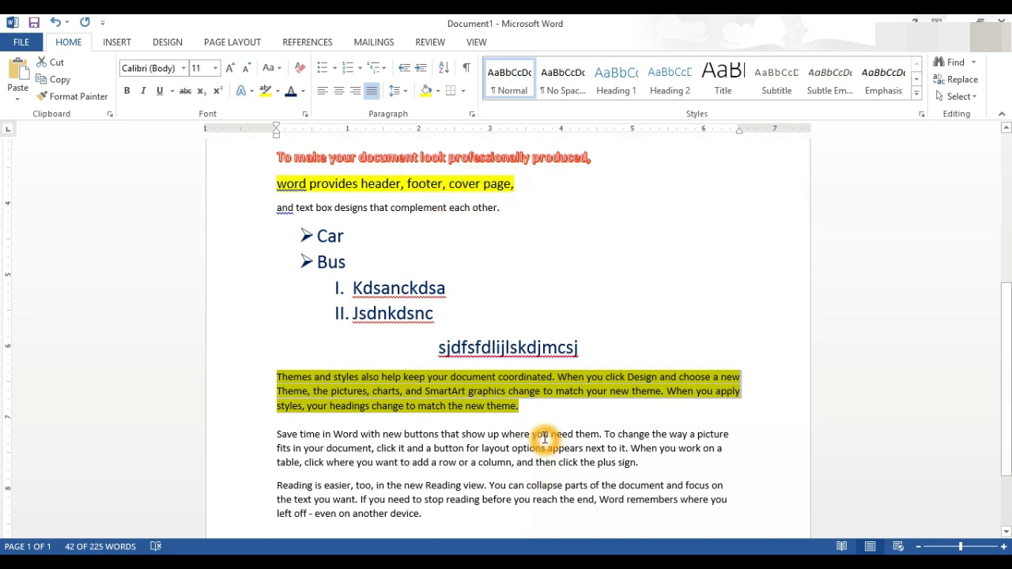
pyautogui.click(534, 413)
pyautogui.click(535, 416)
# Change the paragraph's shading from yellow to red, then deselect it
pyautogui.click(454, 108)
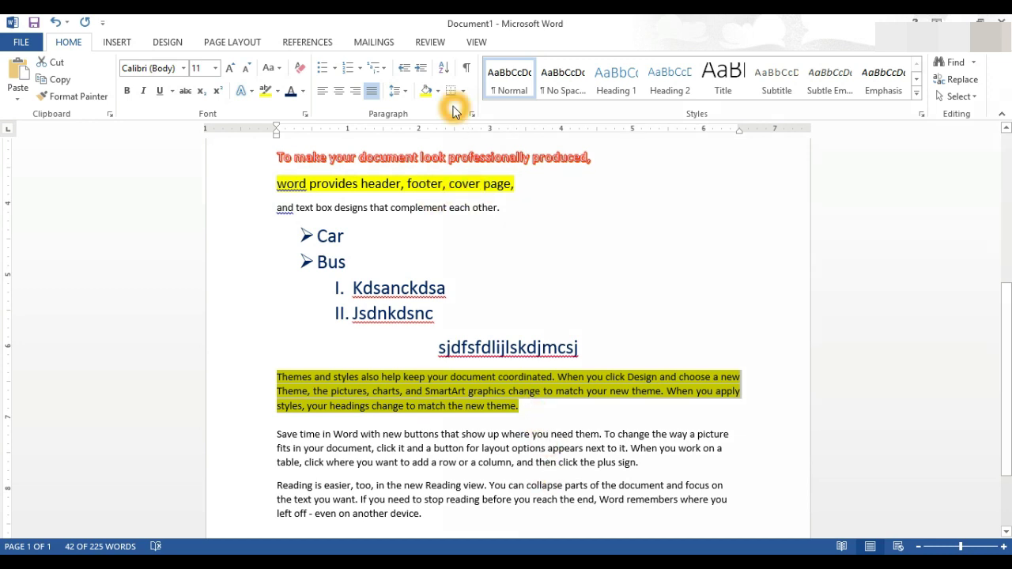
pyautogui.click(438, 94)
pyautogui.click(438, 94)
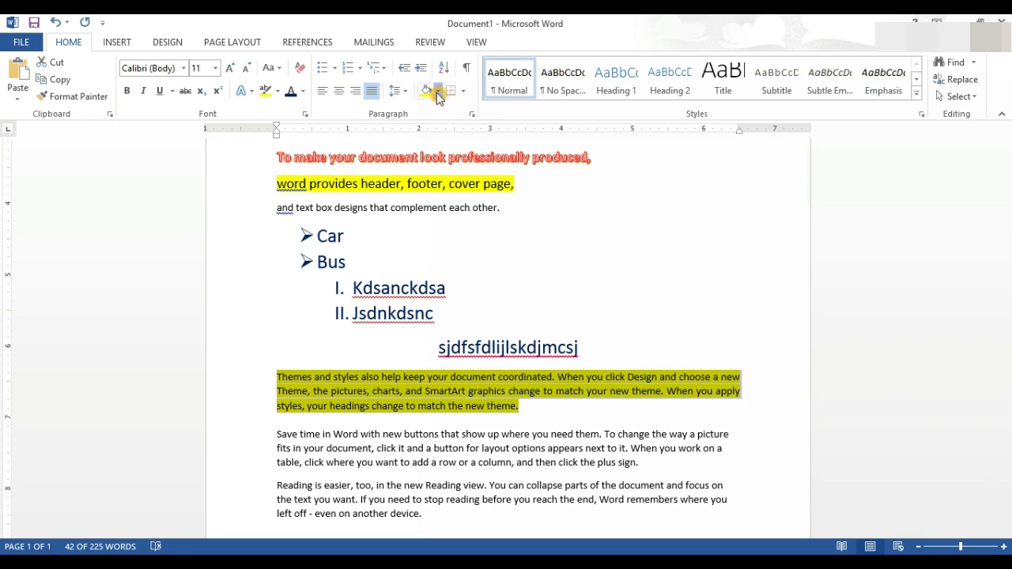
pyautogui.click(437, 91)
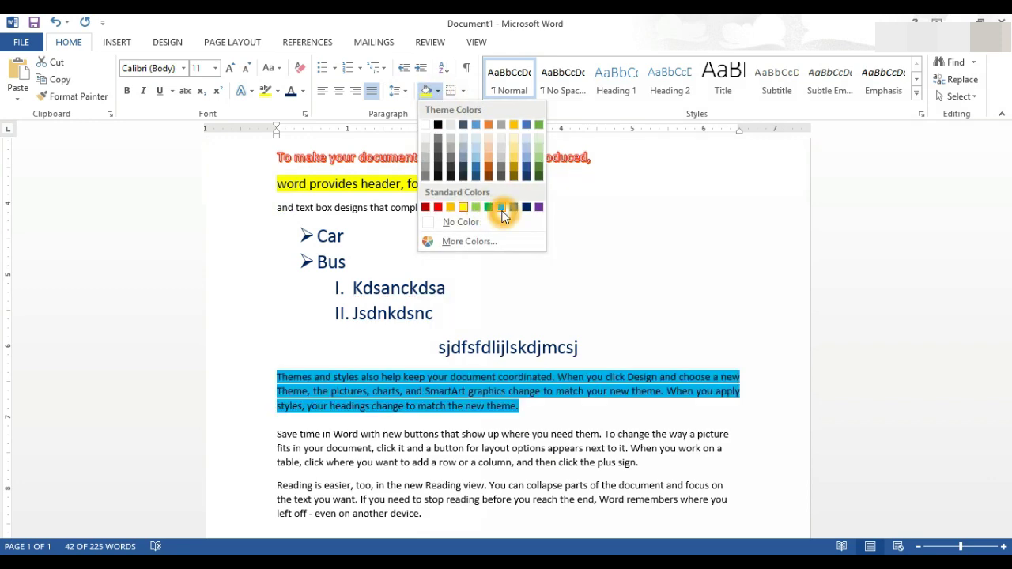
pyautogui.click(425, 206)
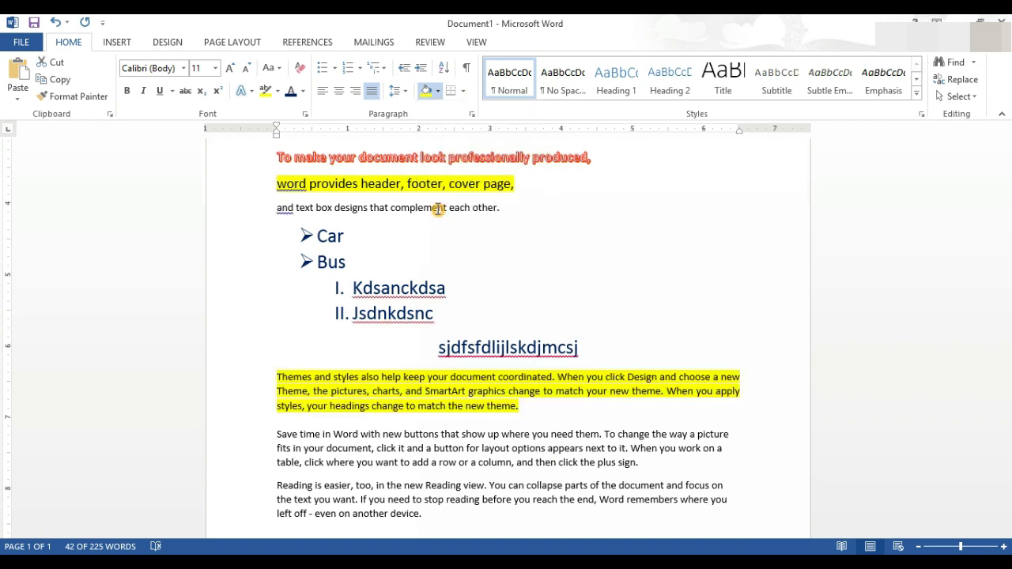
pyautogui.click(624, 423)
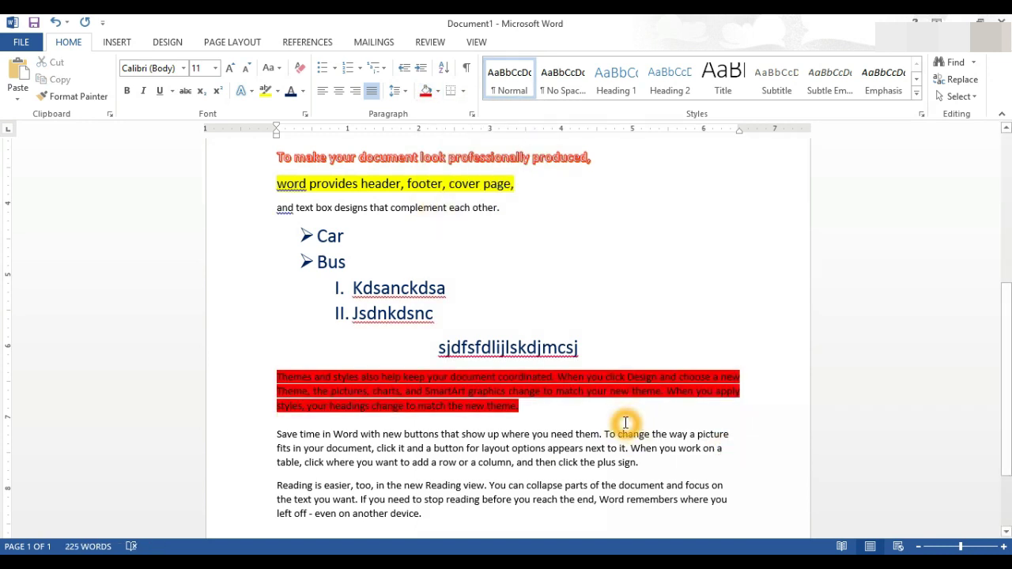
pyautogui.moveTo(1009, 464)
pyautogui.mouseDown()
pyautogui.moveTo(1009, 478)
pyautogui.moveTo(1009, 316)
pyautogui.mouseUp()
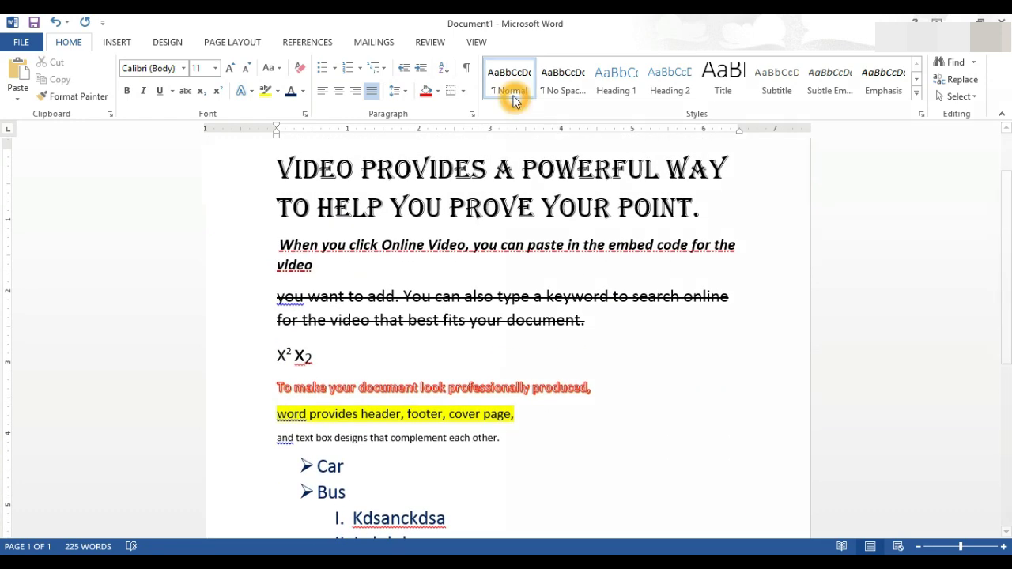
pyautogui.click(464, 92)
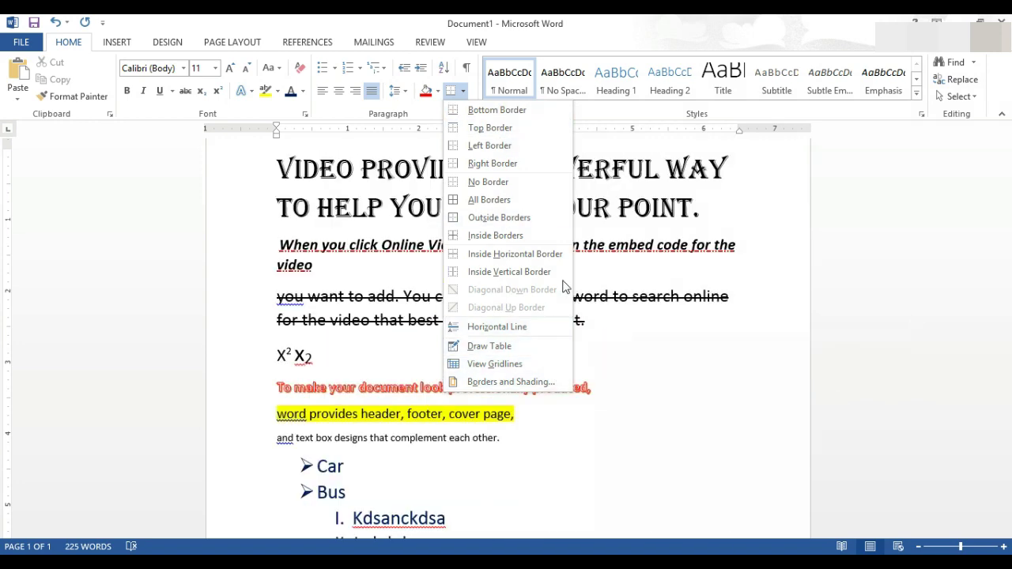
pyautogui.click(670, 425)
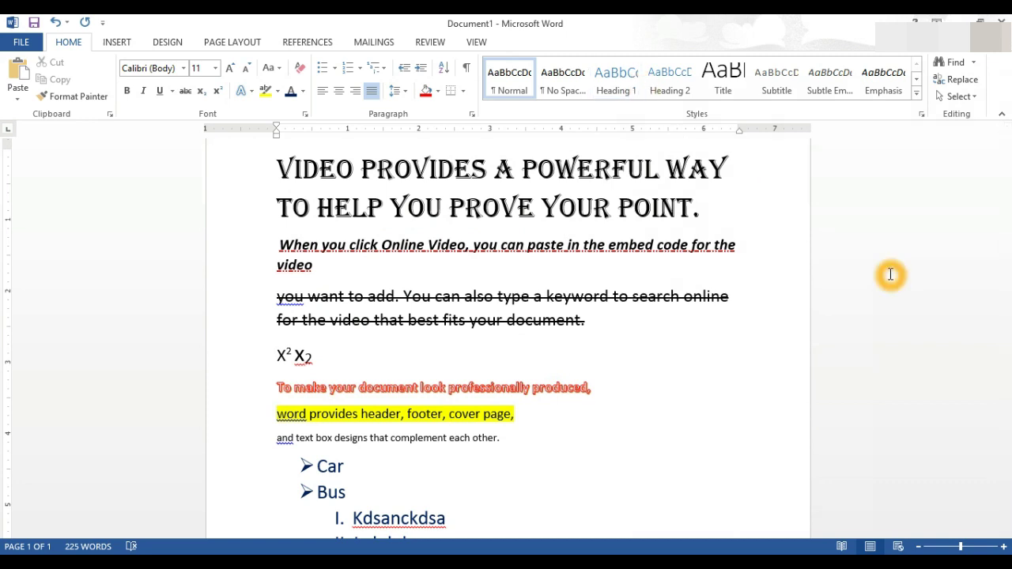
pyautogui.click(1007, 340)
pyautogui.moveTo(1008, 340); pyautogui.dragTo(1008, 312)
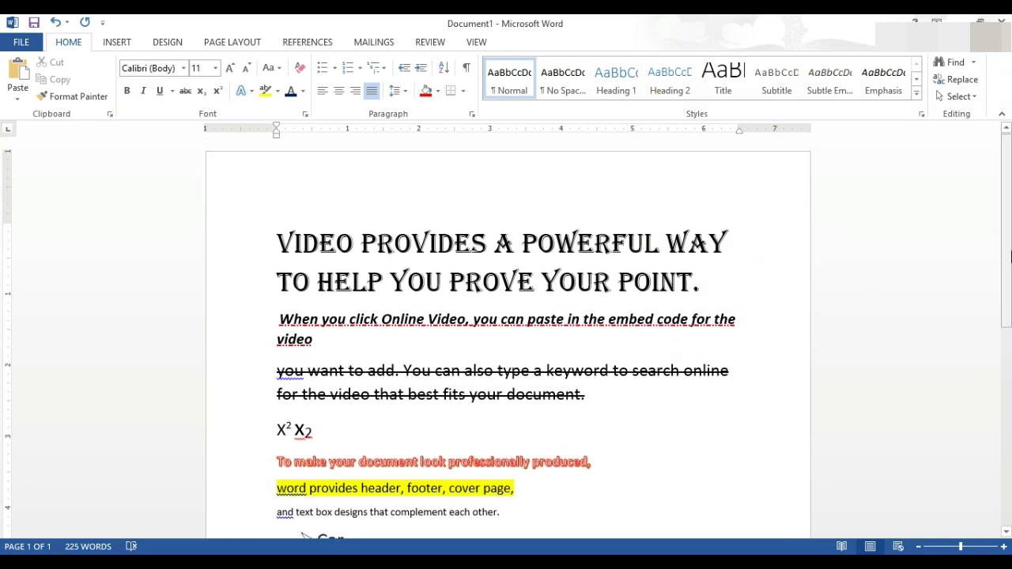
# Search the document for 'can' in the Navigation pane
pyautogui.click(975, 65)
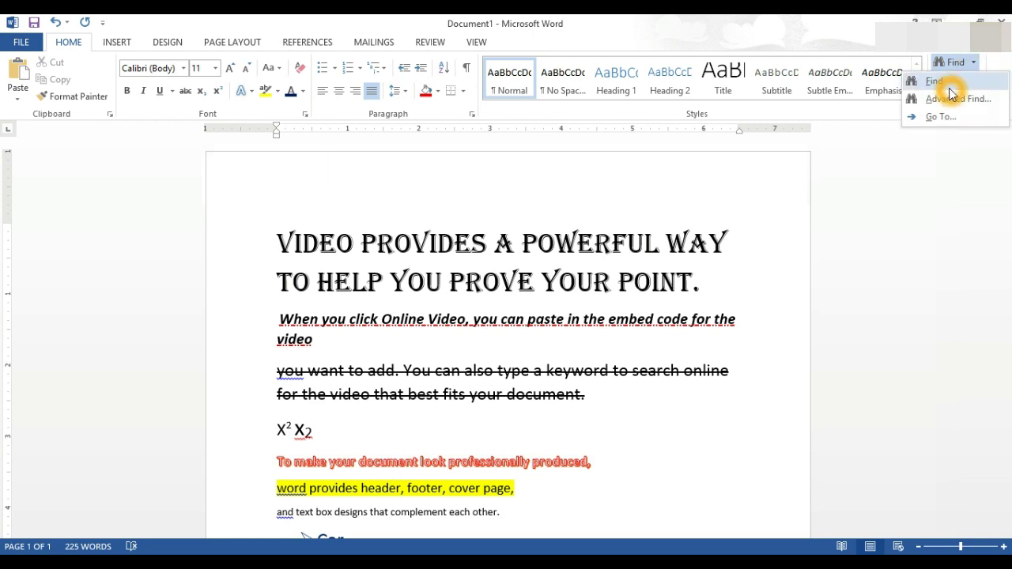
pyautogui.click(952, 83)
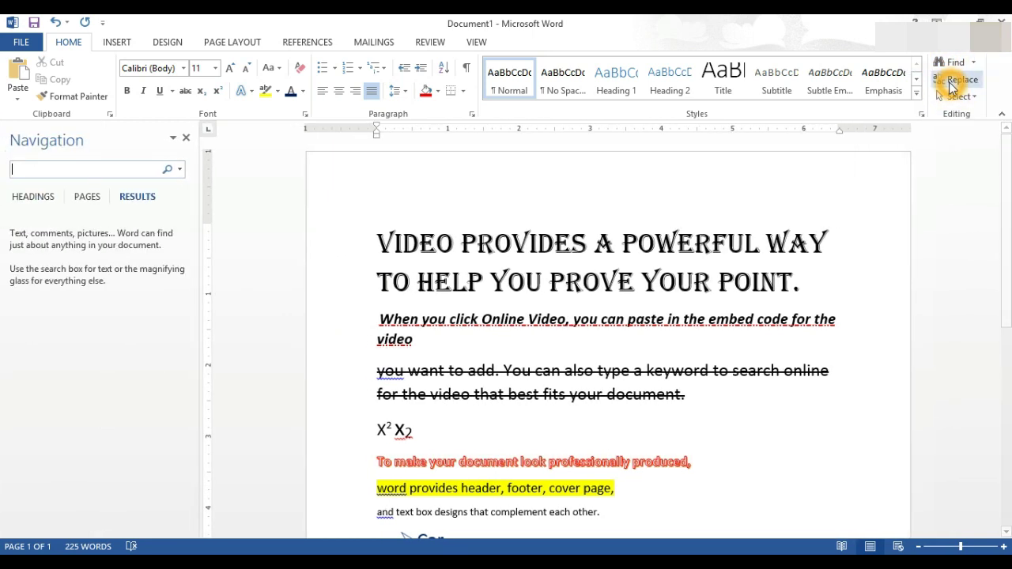
pyautogui.click(110, 166)
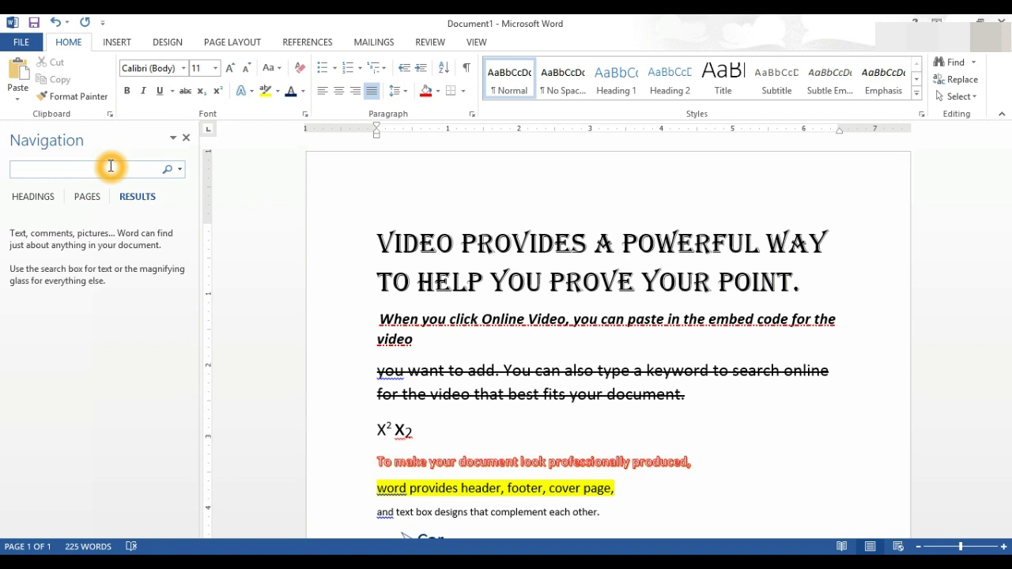
pyautogui.write('can')
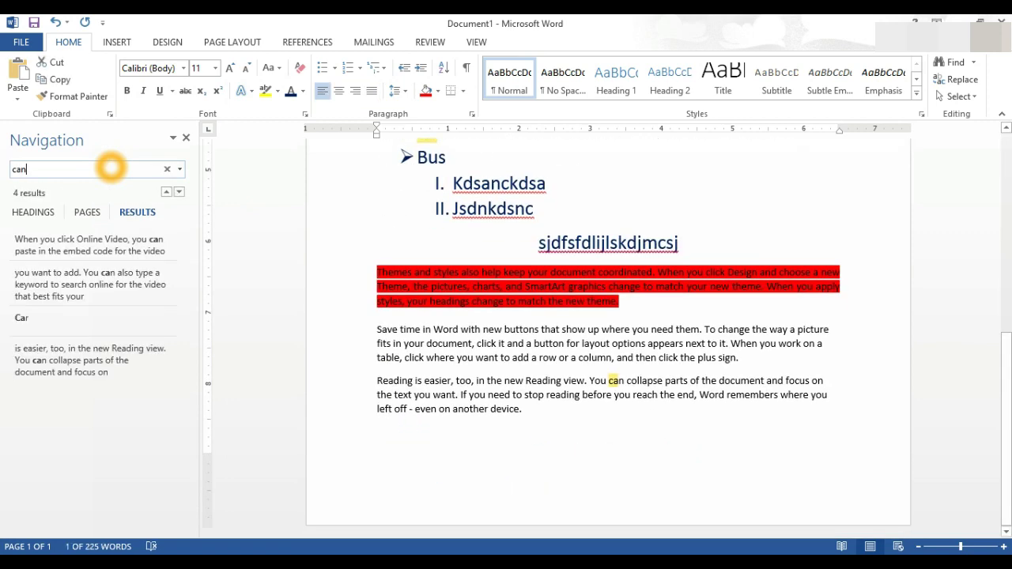
pyautogui.click(44, 172)
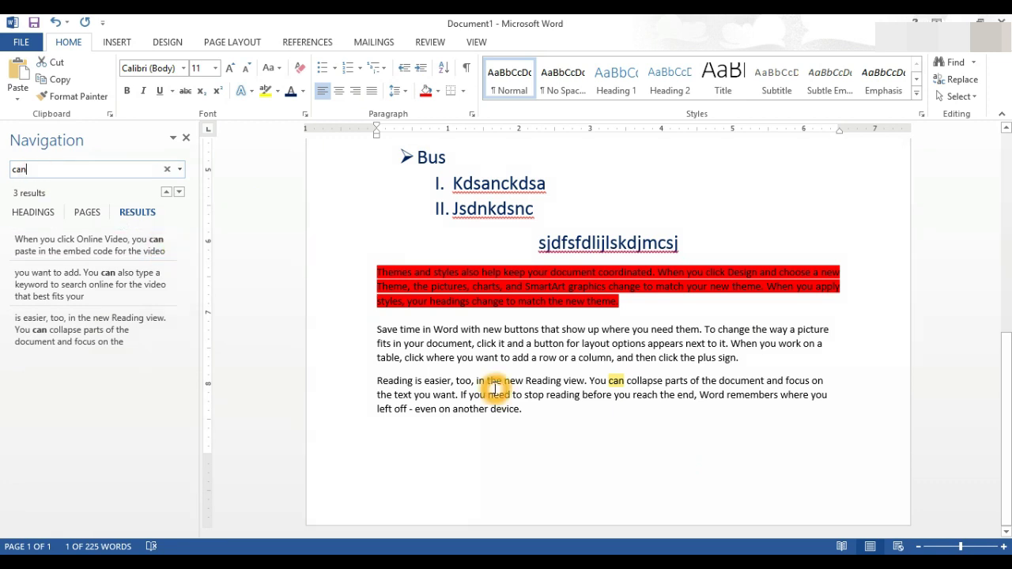
# Review the 3 'can' matches in the document, then clear the search and close the pane
pyautogui.click(622, 385)
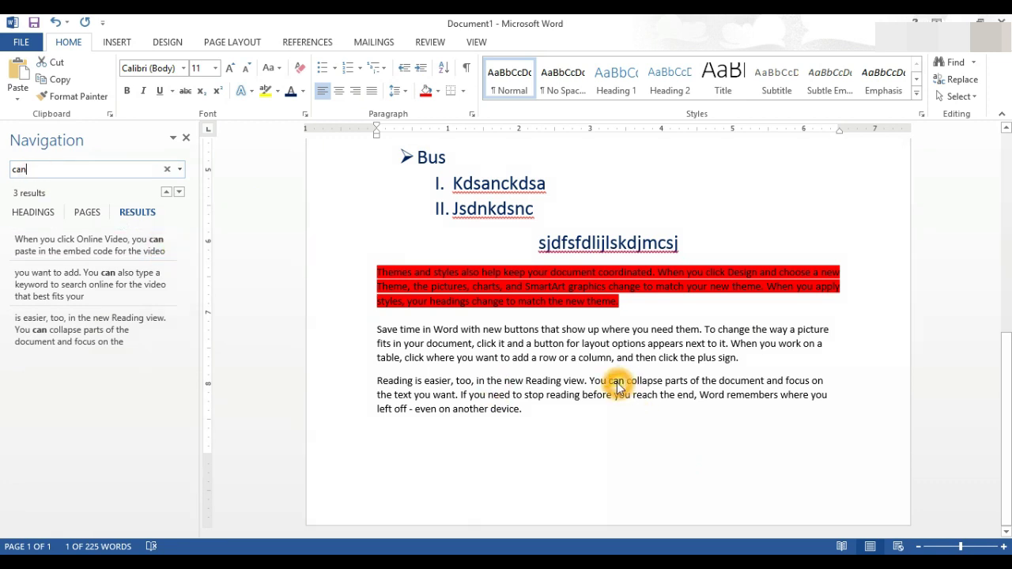
pyautogui.moveTo(1006, 427); pyautogui.dragTo(1006, 316)
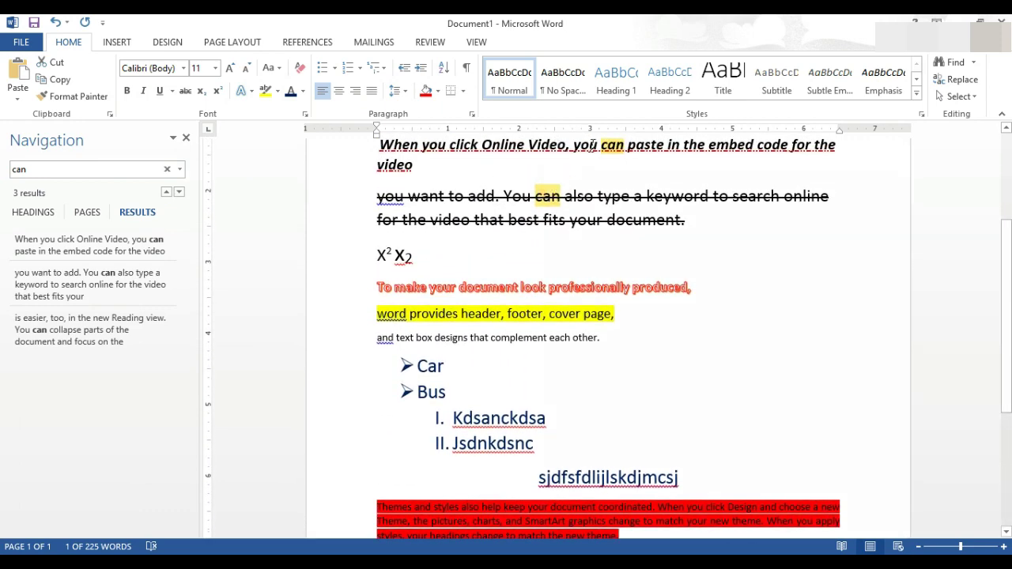
pyautogui.scroll(4, 617, 150)
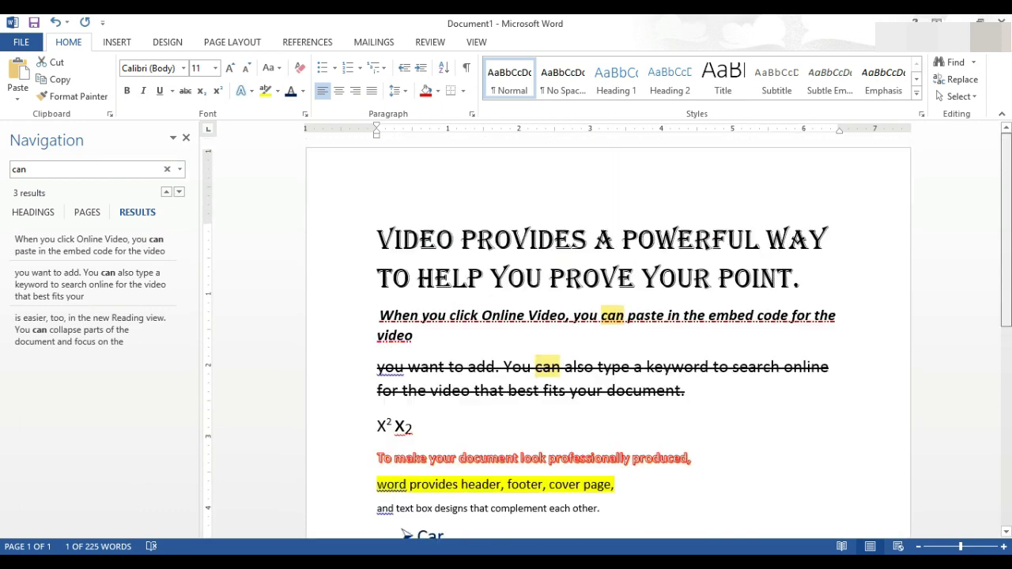
pyautogui.scroll(-2, 1000, 309)
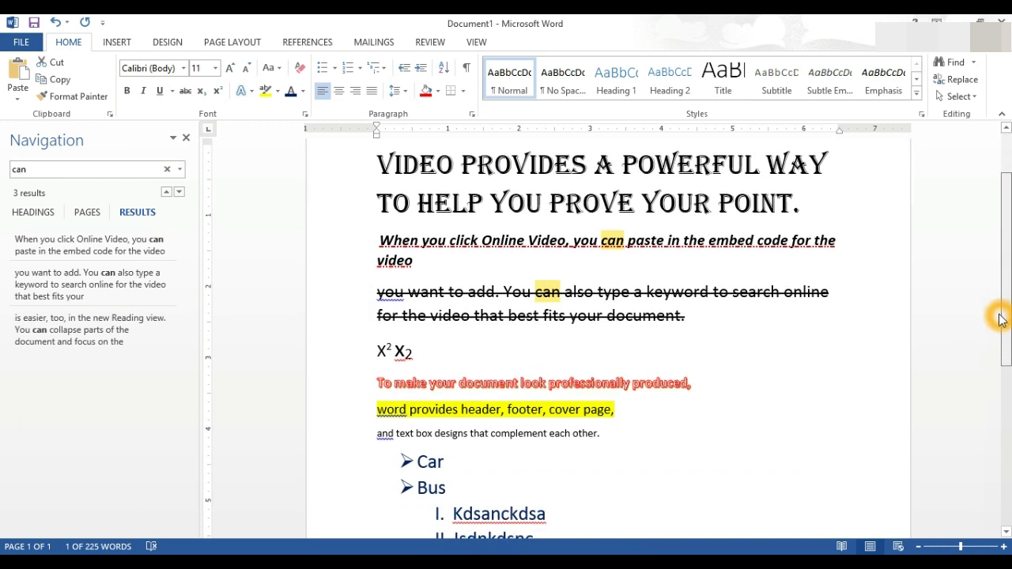
pyautogui.scroll(2, 1000, 308)
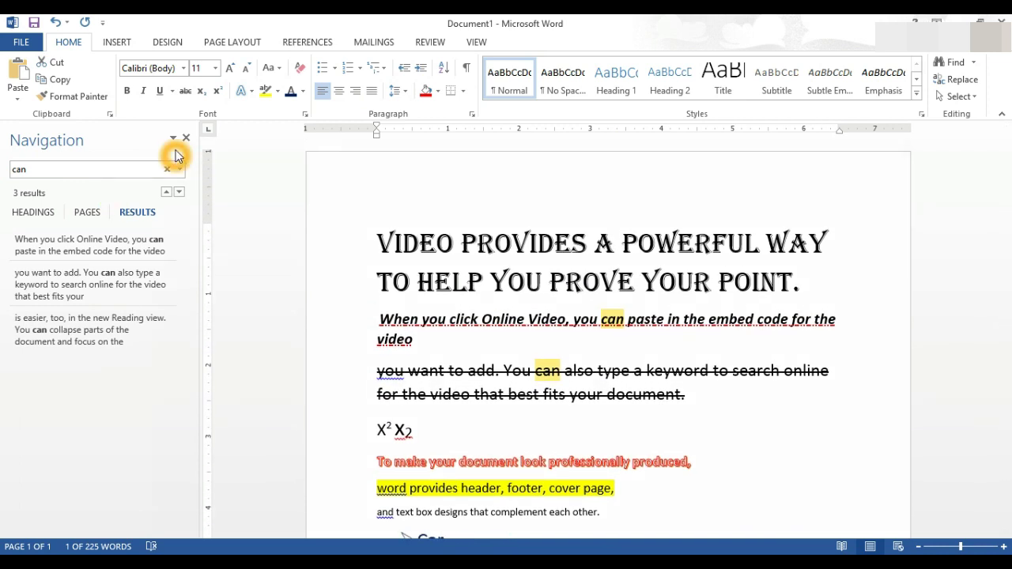
pyautogui.click(187, 141)
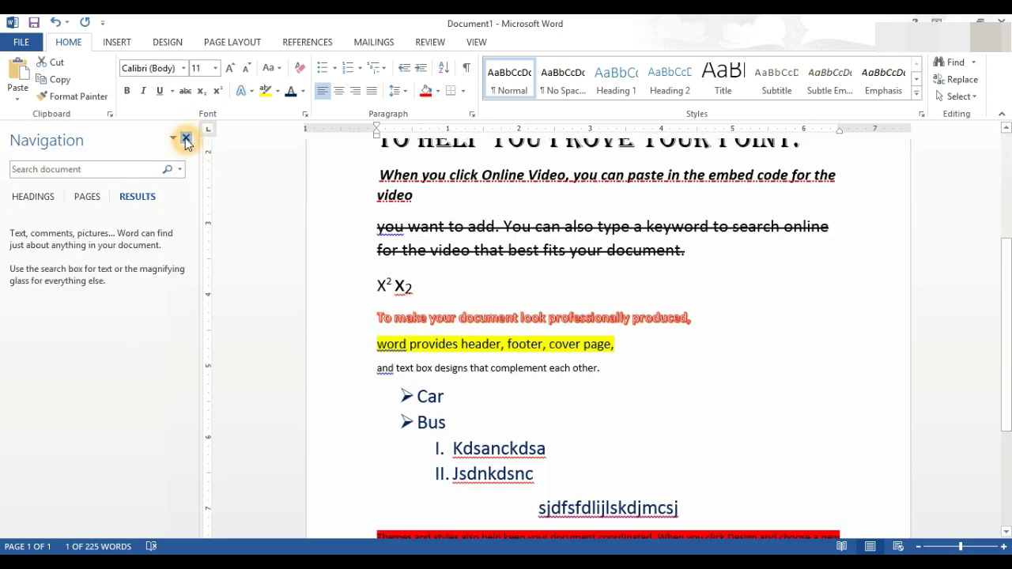
pyautogui.click(644, 395)
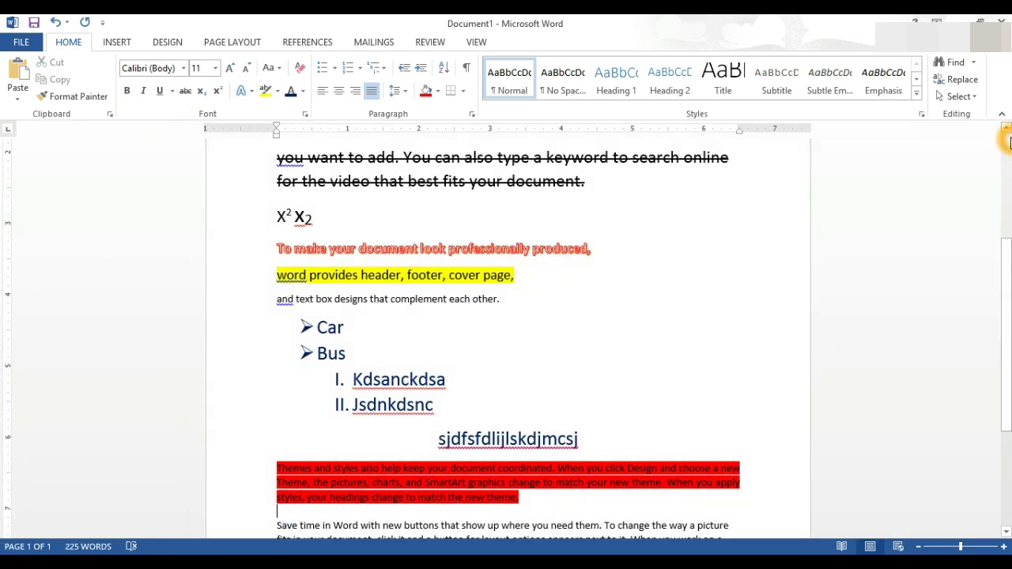
# In Find and Replace, set Find what to 'can' and Replace with to 'can not'
pyautogui.click(962, 82)
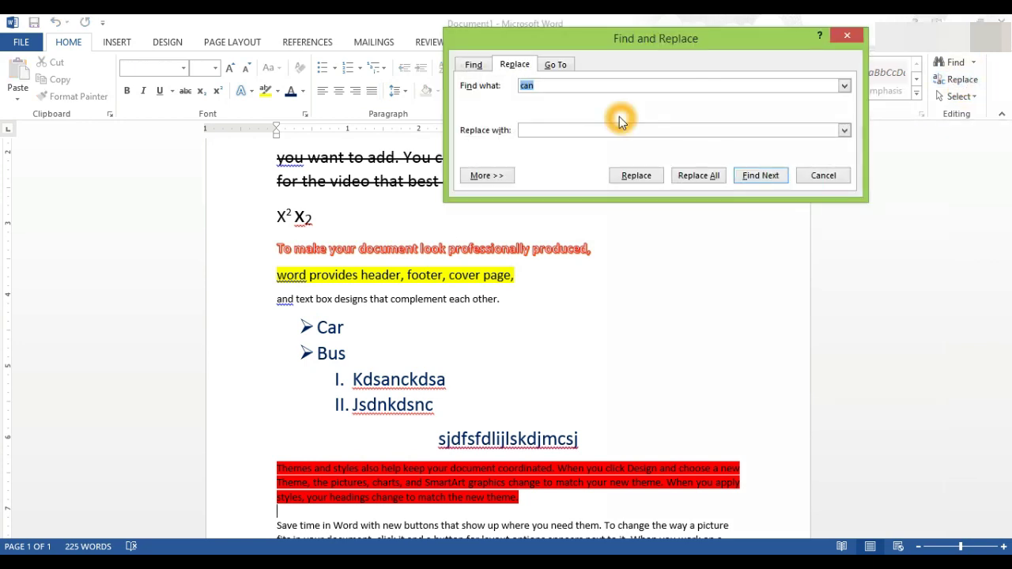
pyautogui.click(548, 93)
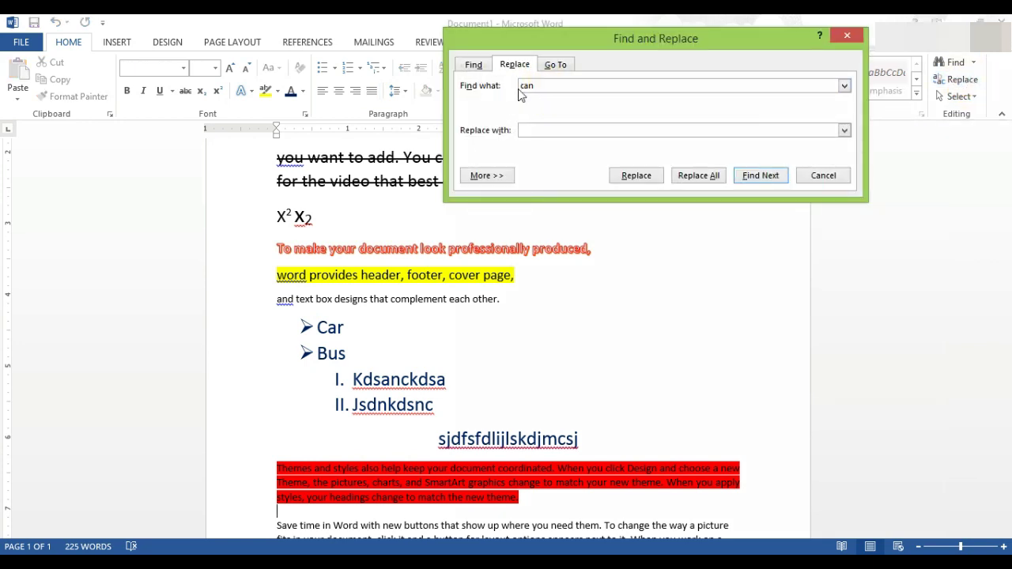
pyautogui.click(527, 87)
pyautogui.doubleClick(540, 84)
pyautogui.click(527, 91)
pyautogui.click(534, 130)
pyautogui.click(534, 130)
pyautogui.write('can not')
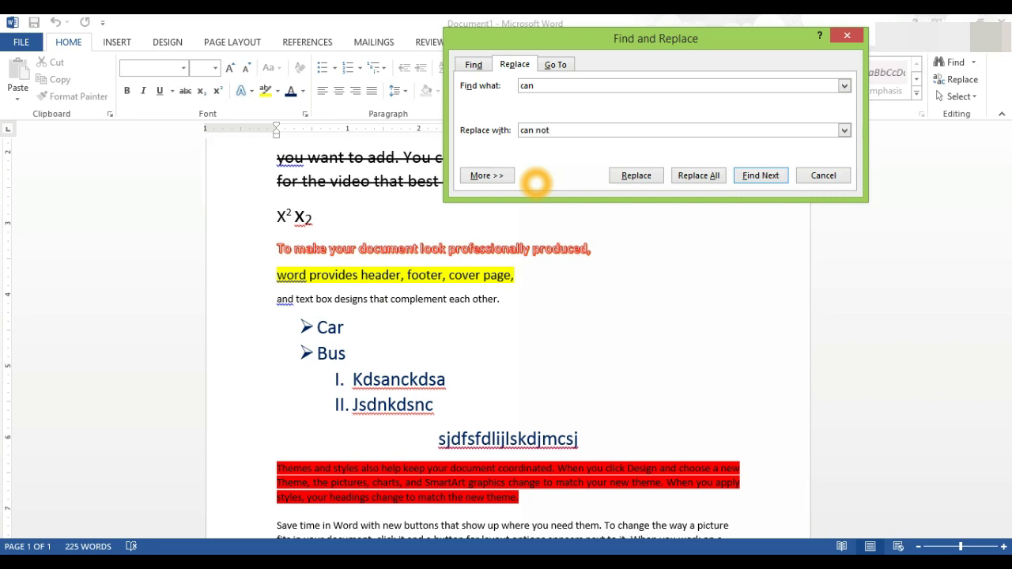
# Replace all 3 occurrences of 'can' with 'can not' and close the dialog
pyautogui.click(643, 179)
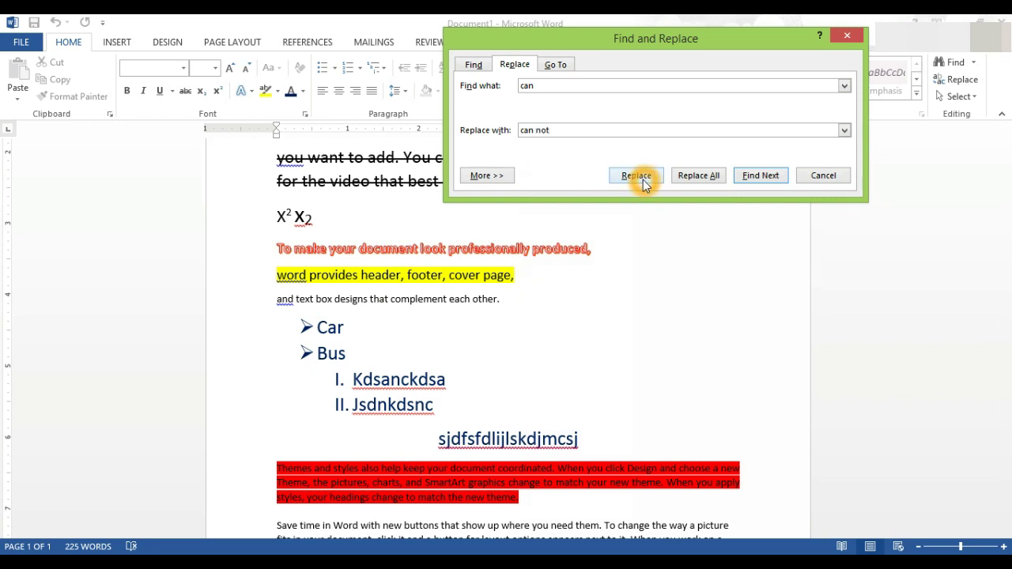
pyautogui.click(687, 182)
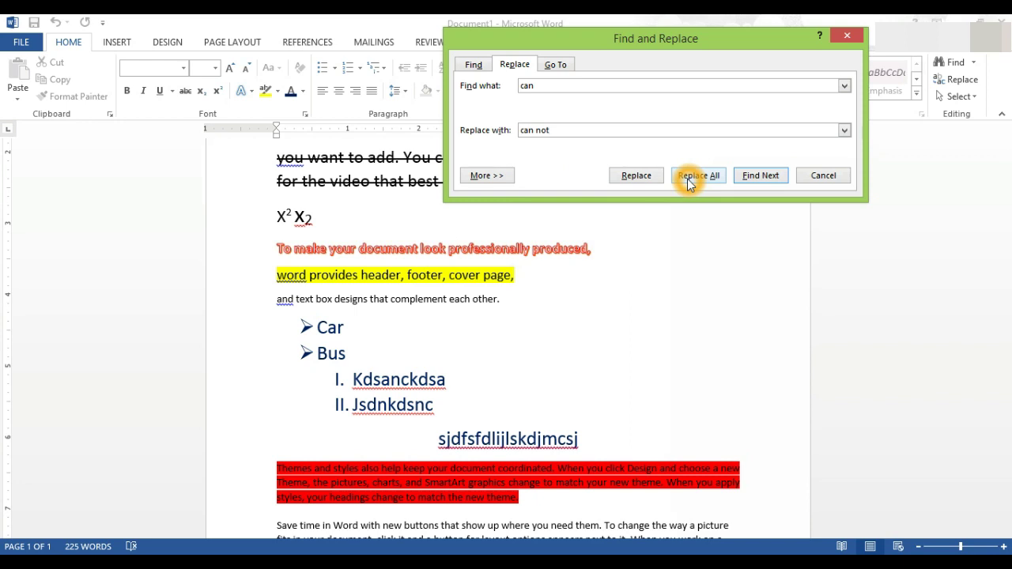
pyautogui.click(689, 183)
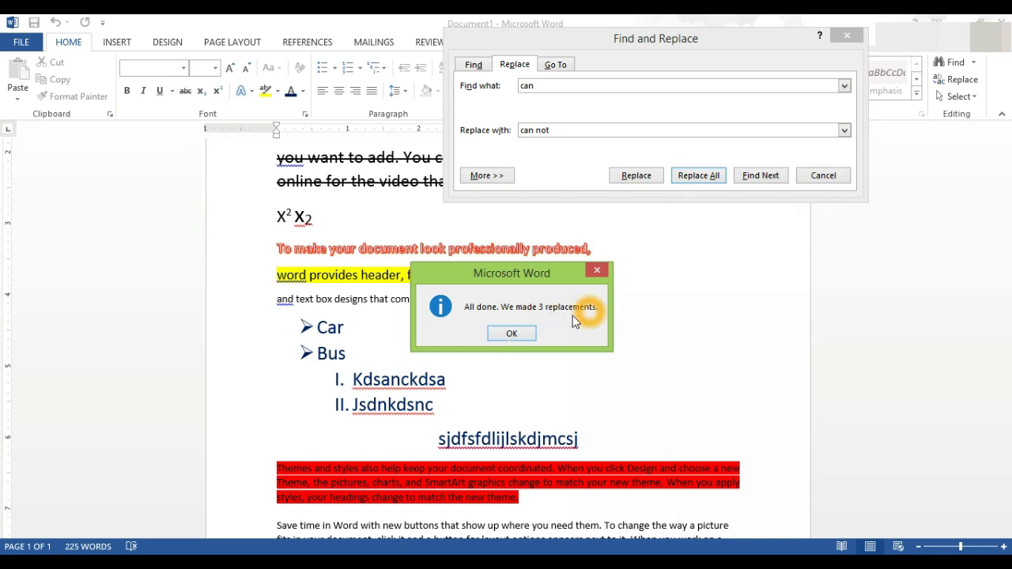
pyautogui.click(520, 335)
pyautogui.scroll(-1, 520, 334)
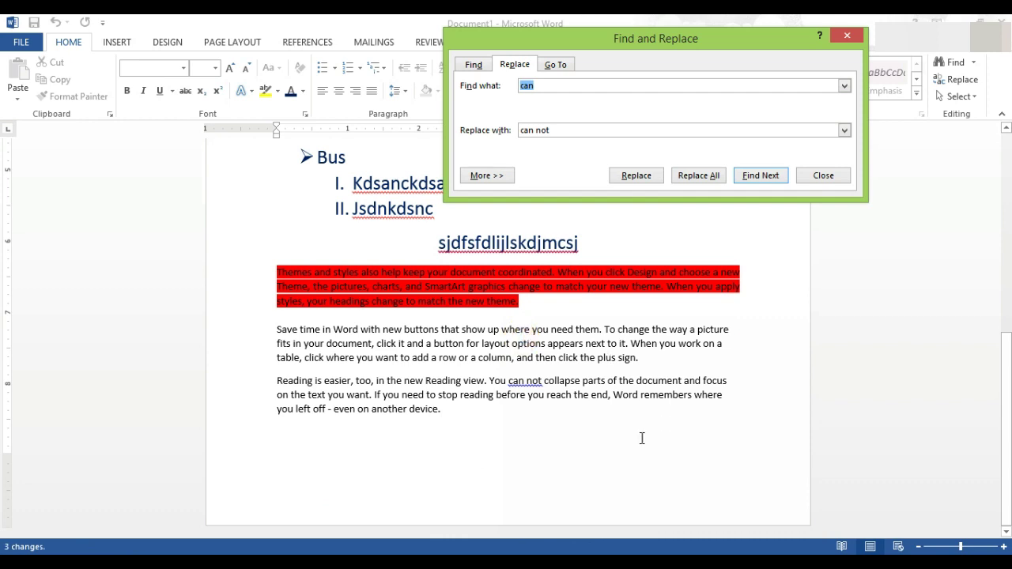
pyautogui.click(512, 382)
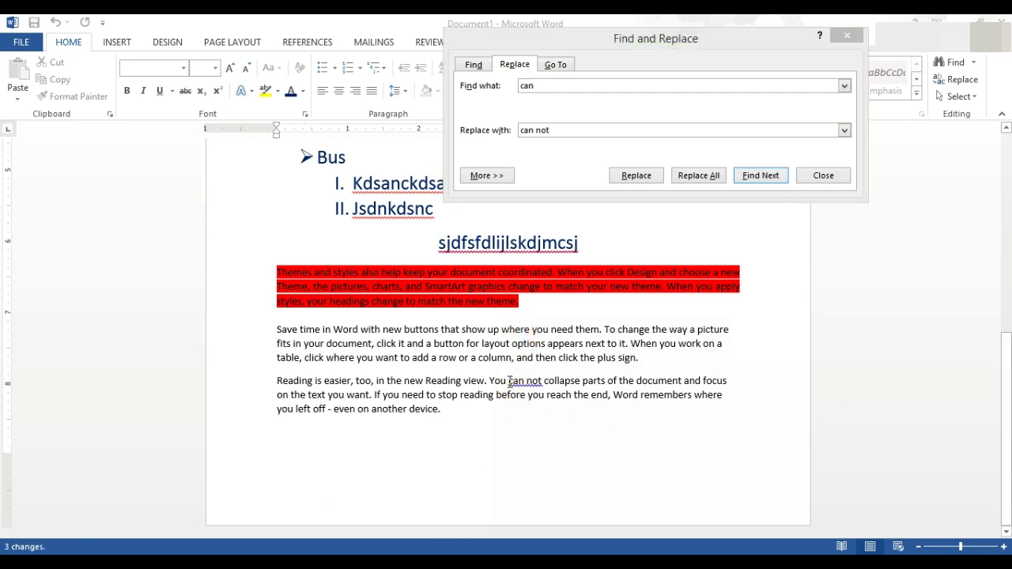
pyautogui.click(835, 177)
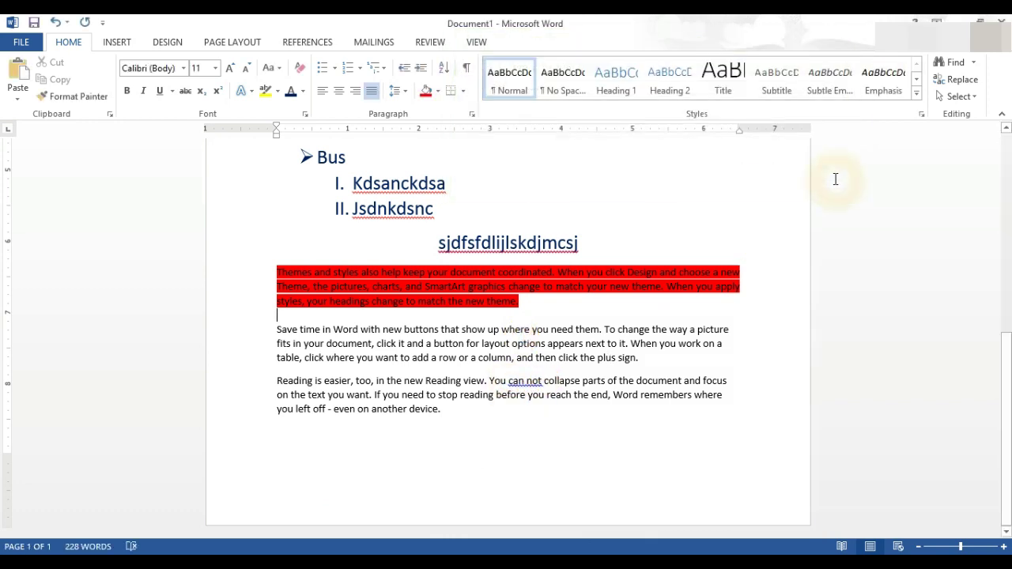
pyautogui.moveTo(499, 380); pyautogui.dragTo(543, 381)
pyautogui.click(509, 382)
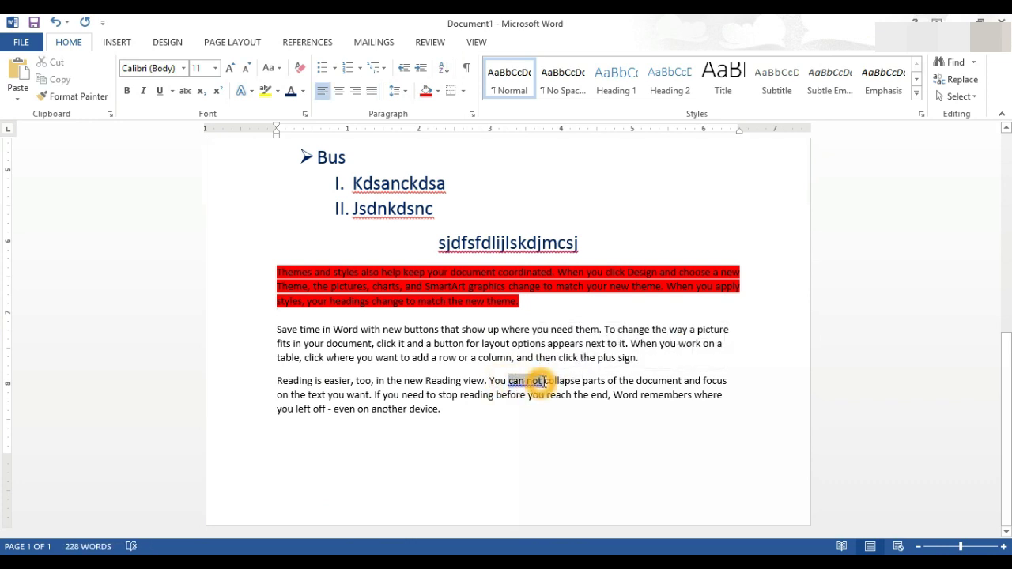
pyautogui.click(640, 301)
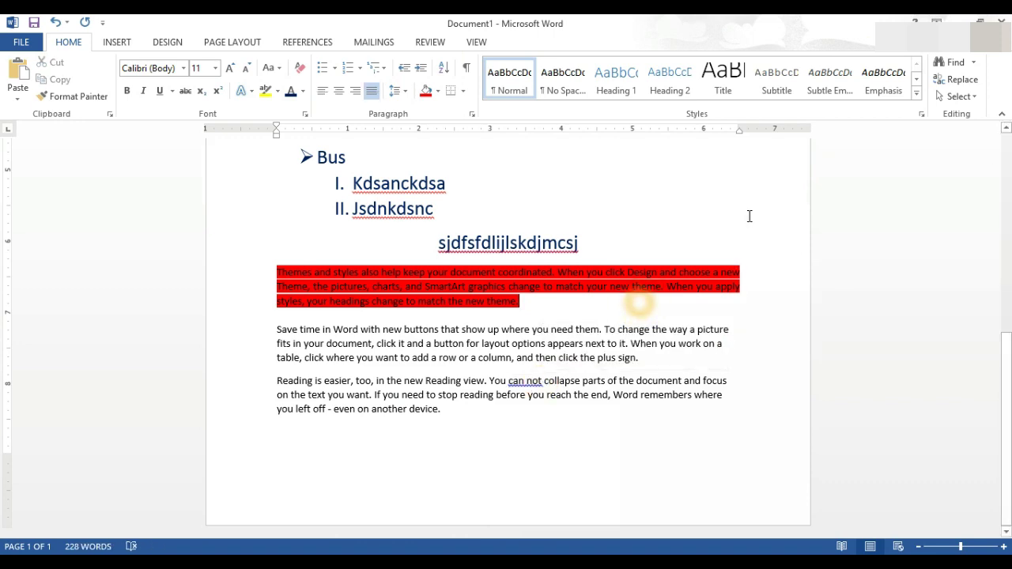
pyautogui.moveTo(1006, 359); pyautogui.dragTo(1008, 158)
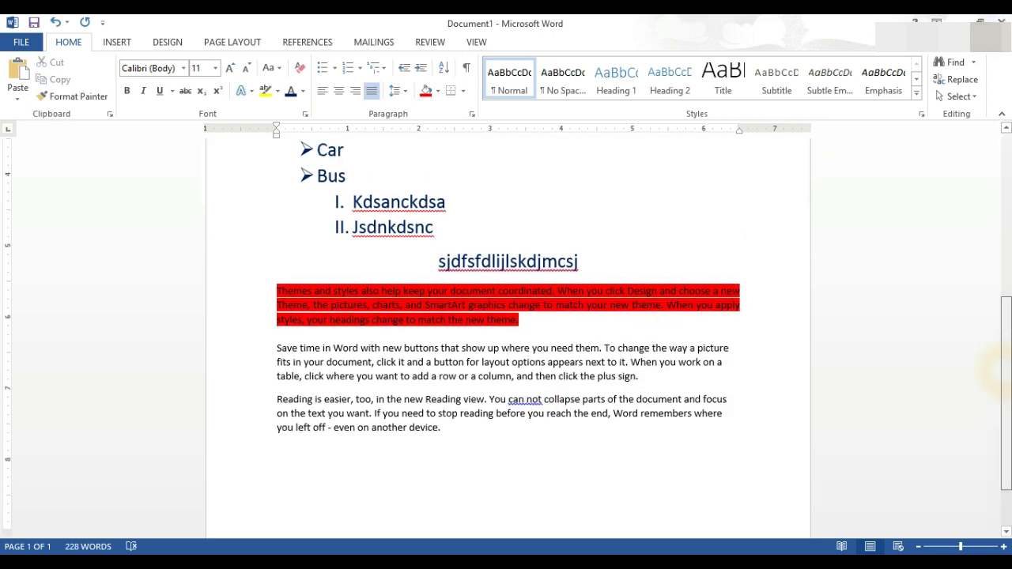